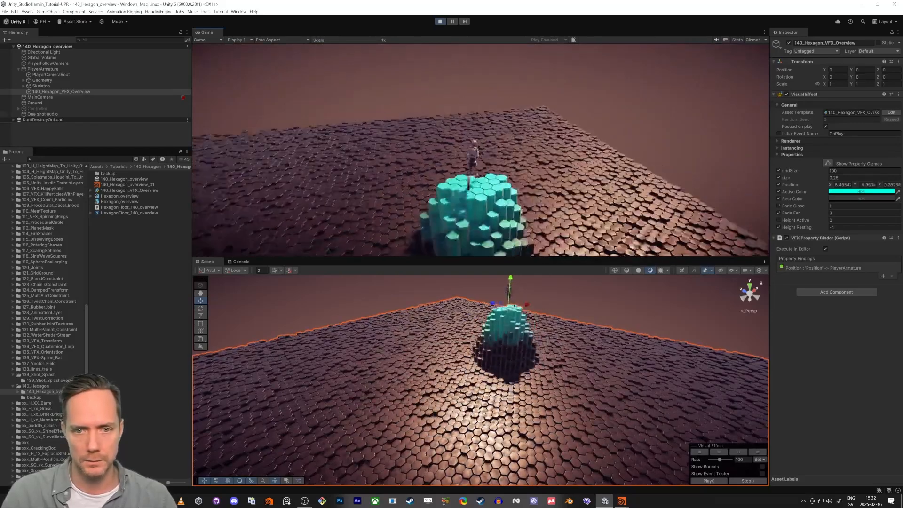
# Set the hexagon effect's Fade Close to about 2.88, Fade Far to 5.11, Height Resting to 1 and Active Color to orange
pyautogui.press('w')
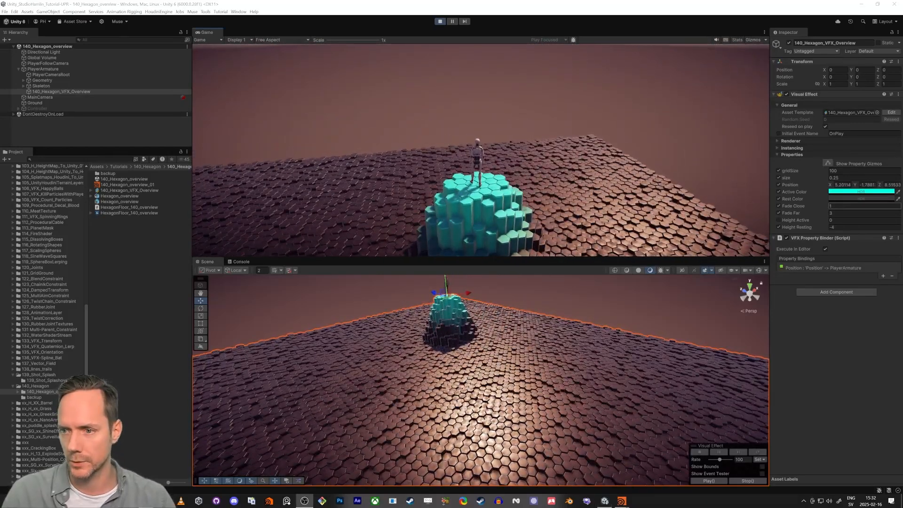
pyautogui.moveTo(803, 213); pyautogui.dragTo(836, 205)
pyautogui.click(864, 227)
pyautogui.write('1')
pyautogui.click(861, 191)
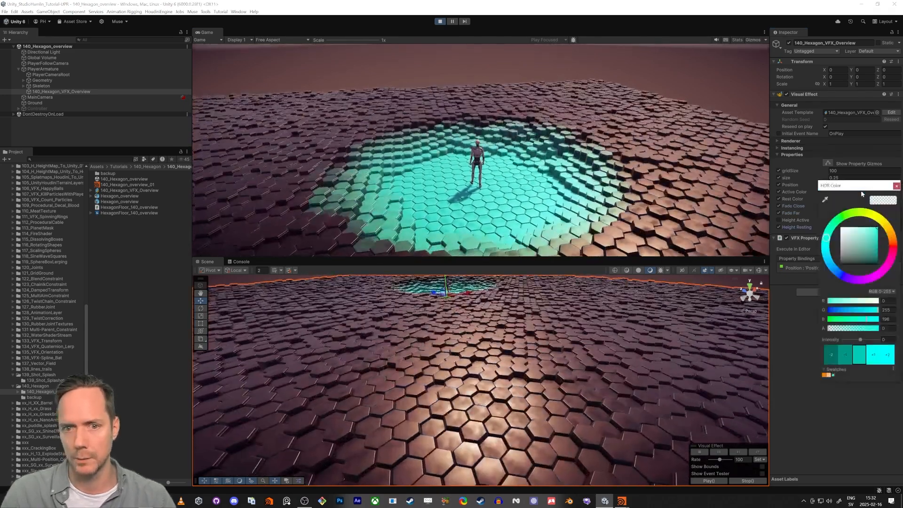
pyautogui.click(893, 238)
pyautogui.click(744, 189)
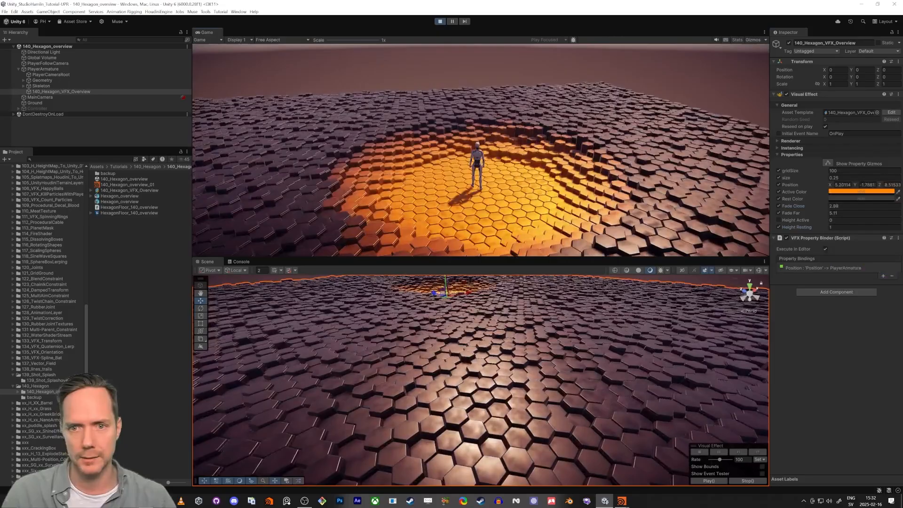
# Walk the character around the hexagon floor and examine how the tiles react around it from different camera angles
pyautogui.press('a')
pyautogui.press('w')
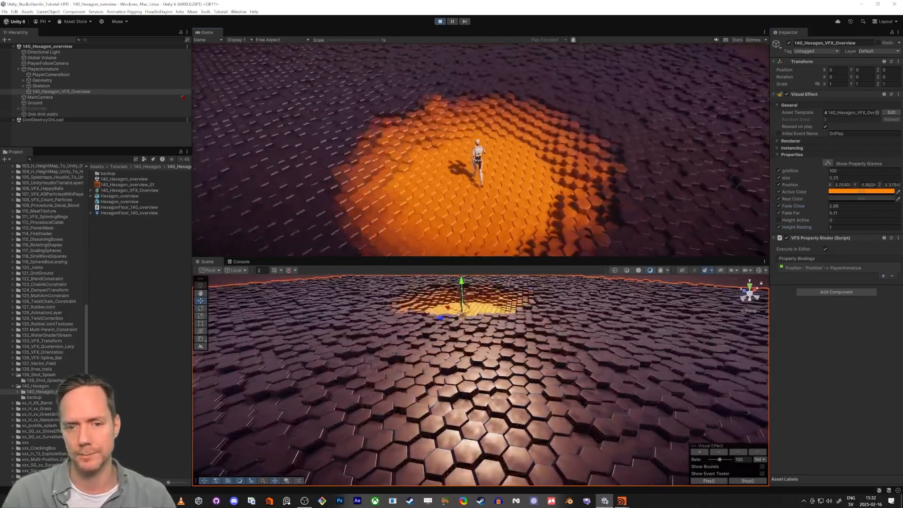
pyautogui.press('a')
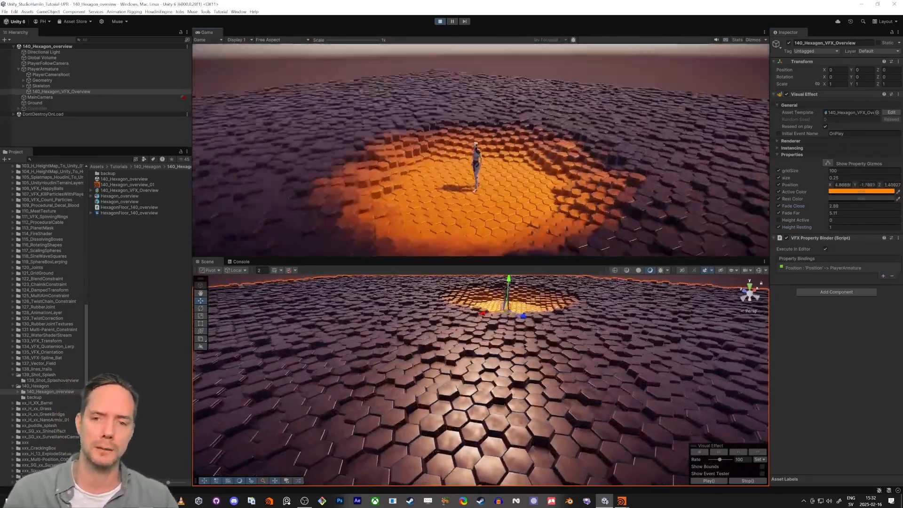
pyautogui.press('w')
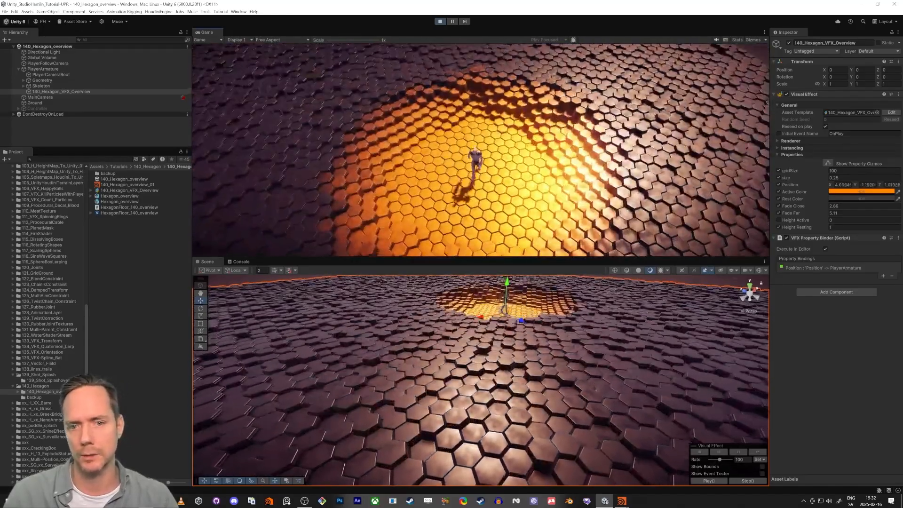
pyautogui.press('w')
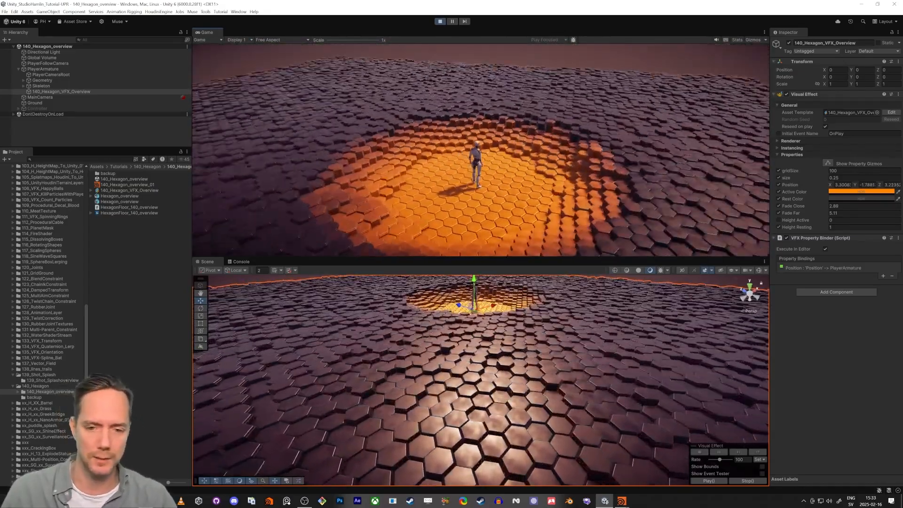
pyautogui.press('s')
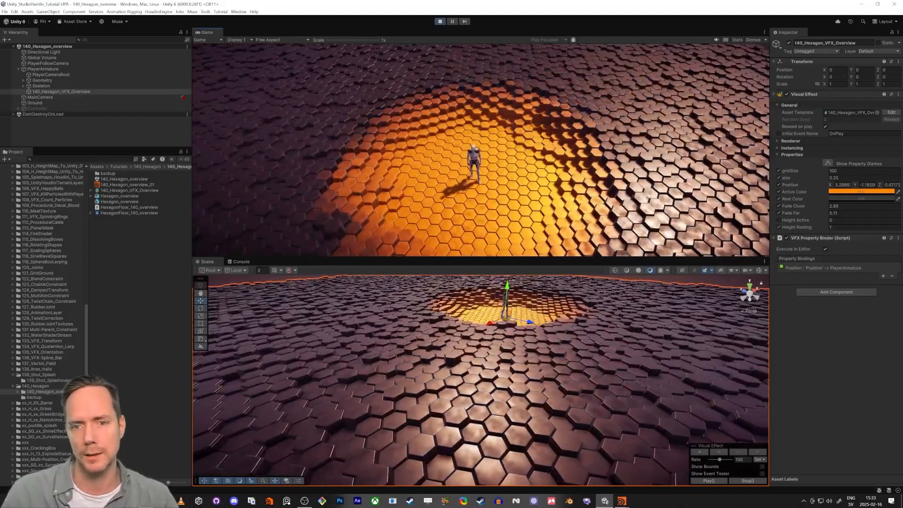
pyautogui.press('w')
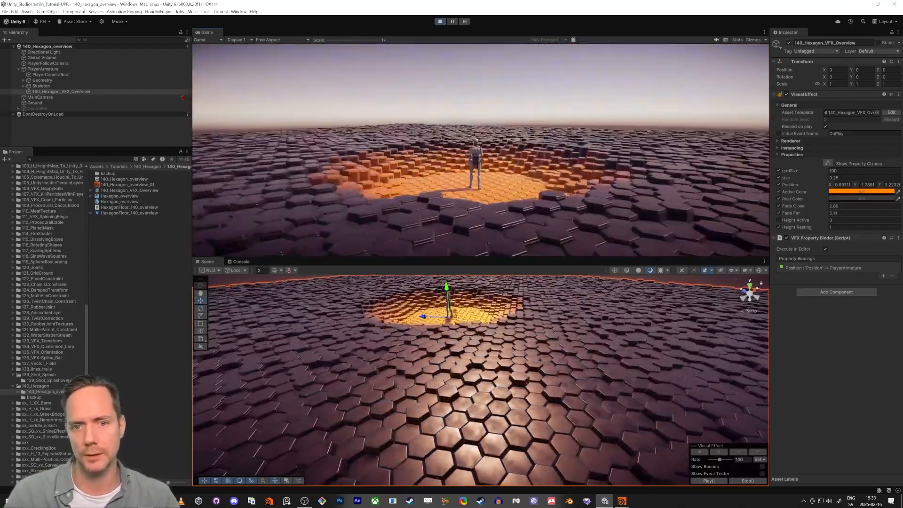
pyautogui.press('w')
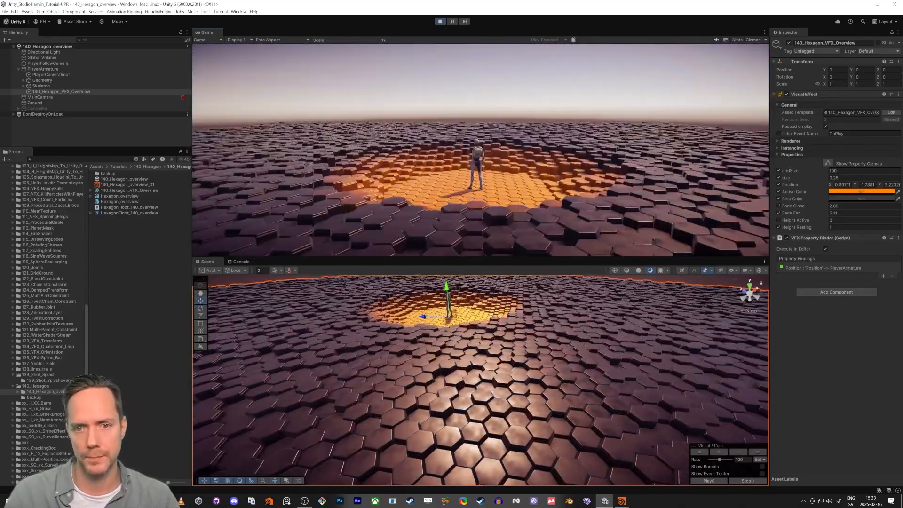
pyautogui.press('s')
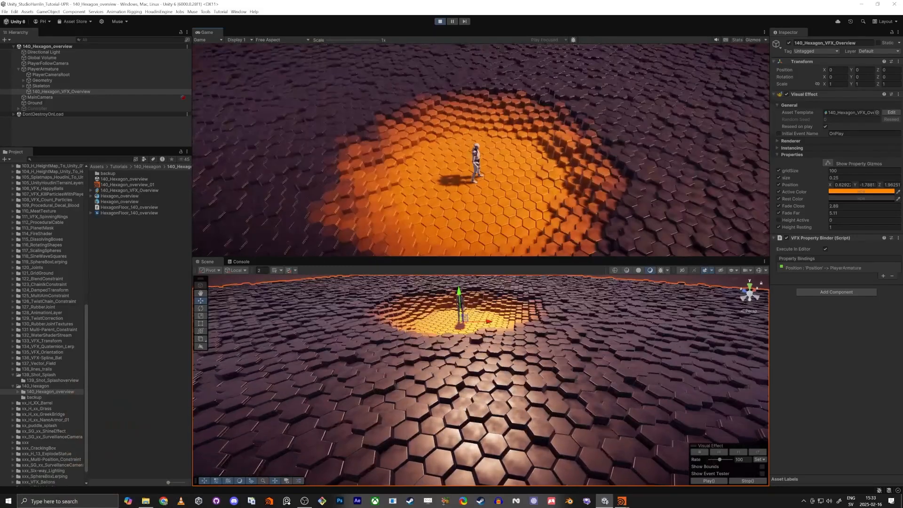
# Exit play mode and open the 140_Hexagon scene from the 140_Hexagon folder
pyautogui.hotkey('ctrl', 'p')
pyautogui.hotkey('ctrl', 'p')
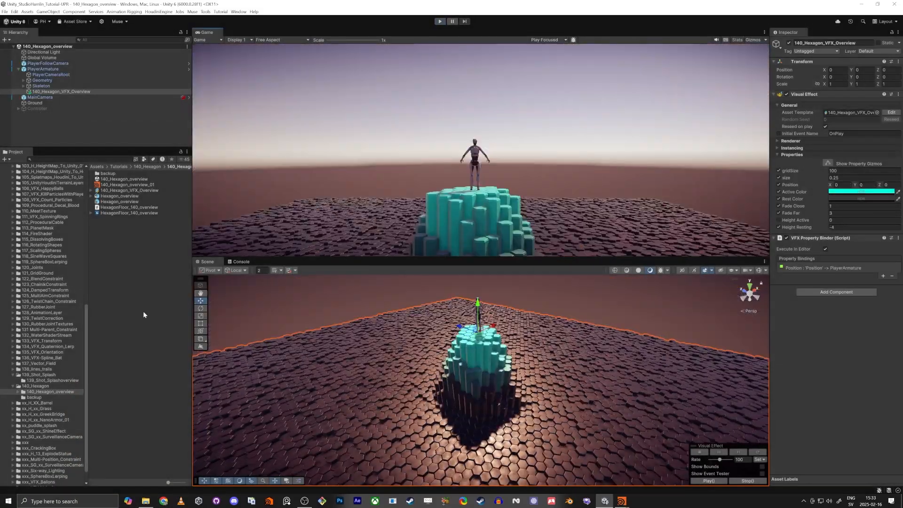
pyautogui.click(33, 385)
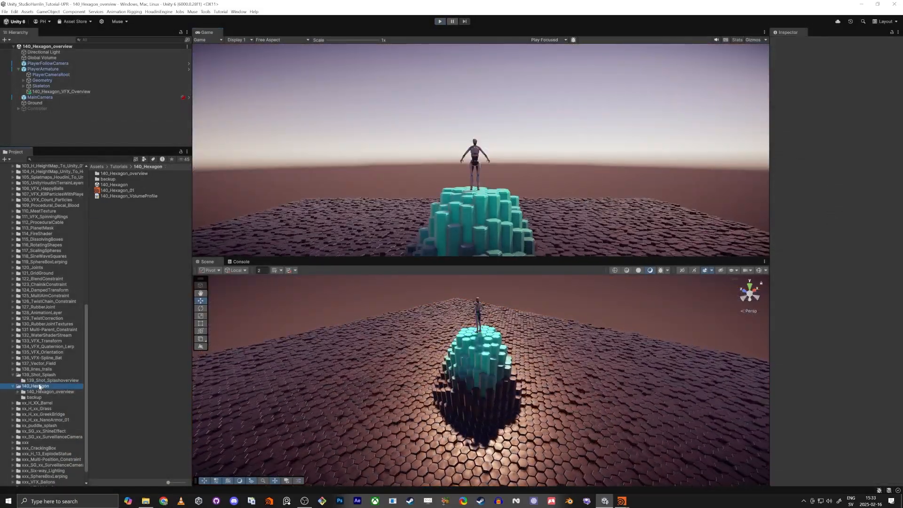
pyautogui.click(115, 184)
pyautogui.doubleClick(116, 185)
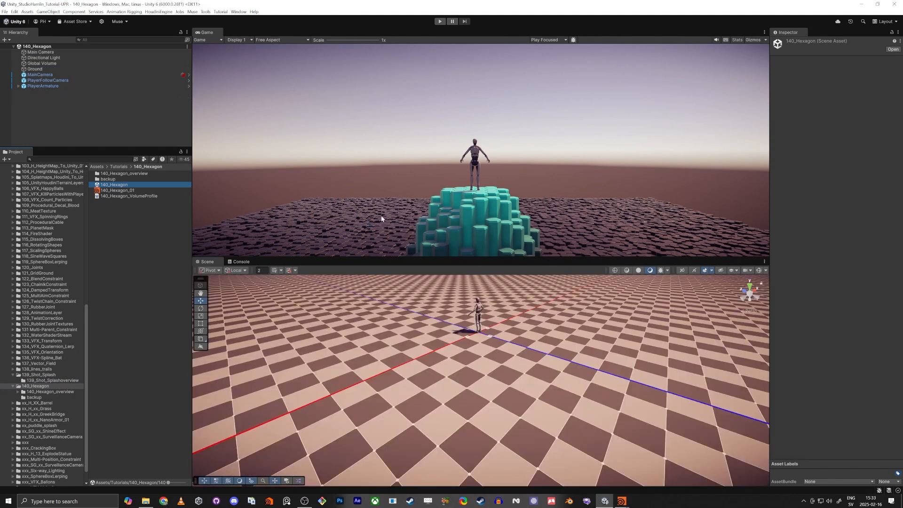
pyautogui.click(510, 149)
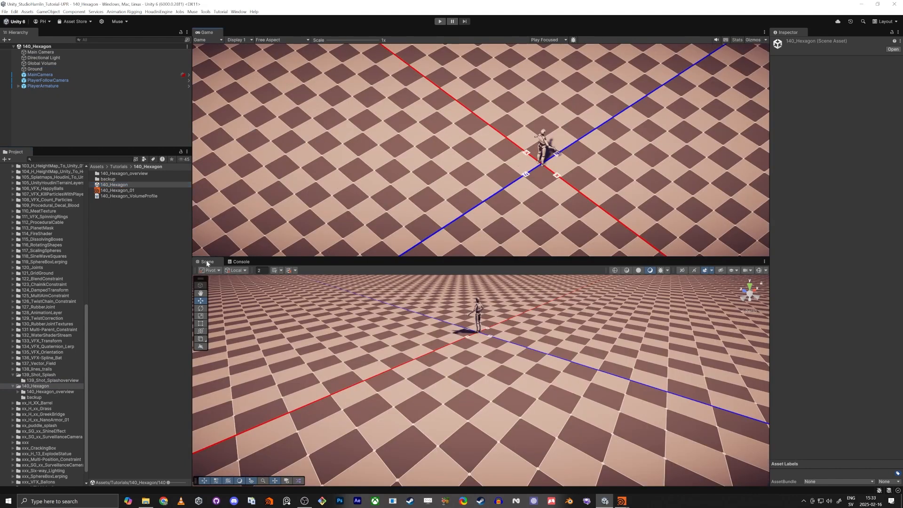
# Enlarge the Scene view by shrinking the Game view, with the character and its surrounding ground in sight
pyautogui.click(122, 244)
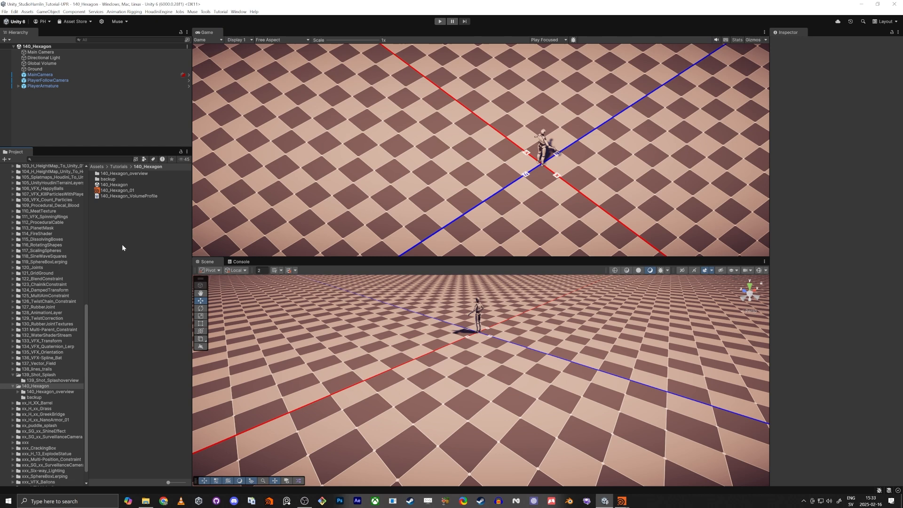
pyautogui.scroll(-5, 516, 413)
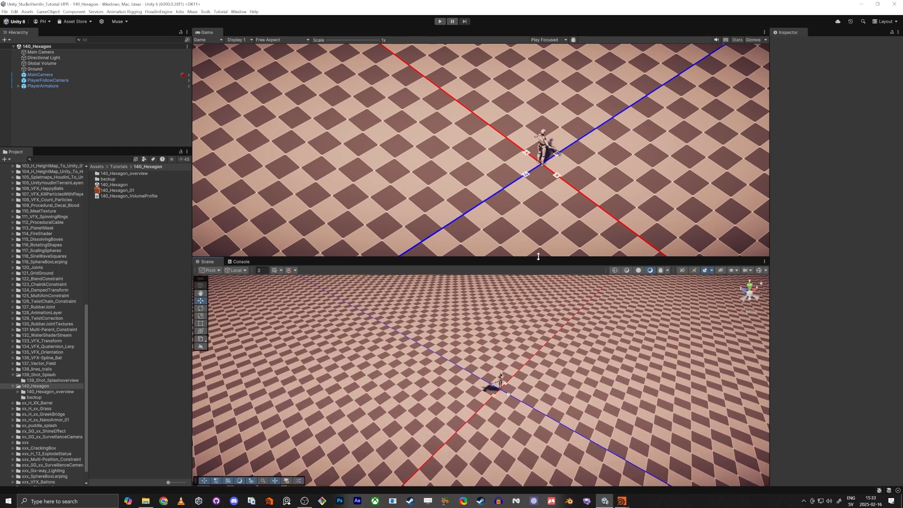
pyautogui.moveTo(538, 257); pyautogui.dragTo(538, 147)
pyautogui.moveTo(548, 310); pyautogui.dragTo(557, 269, button='right')
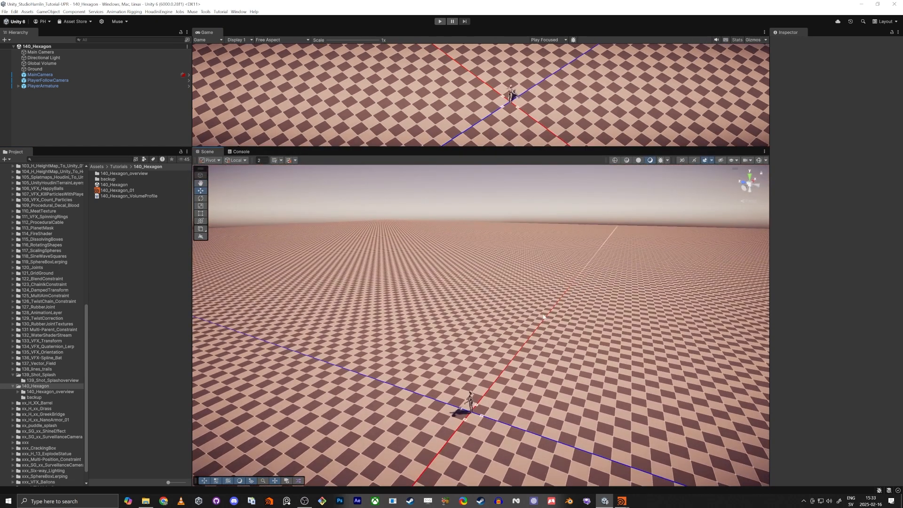
# Hide the Ground plane by disabling its Mesh Renderer, keeping the object and its Mesh Collider active
pyautogui.click(569, 274)
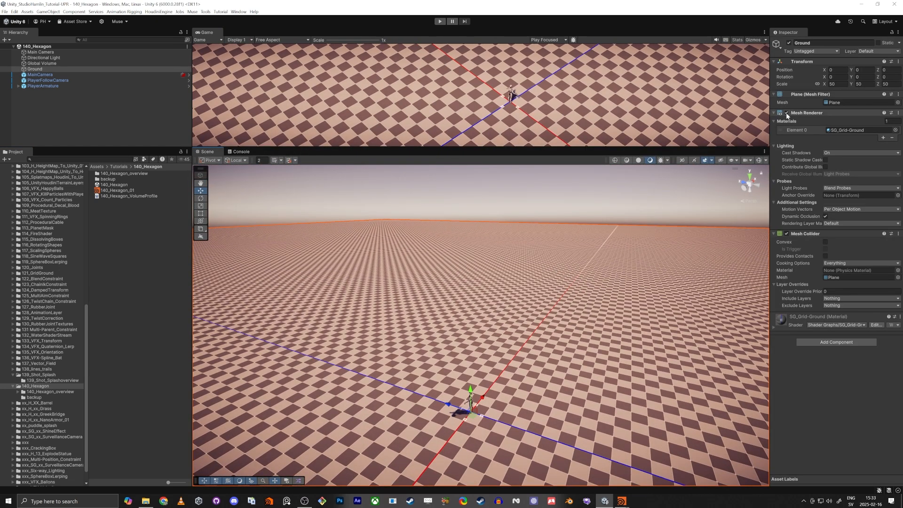
pyautogui.click(789, 43)
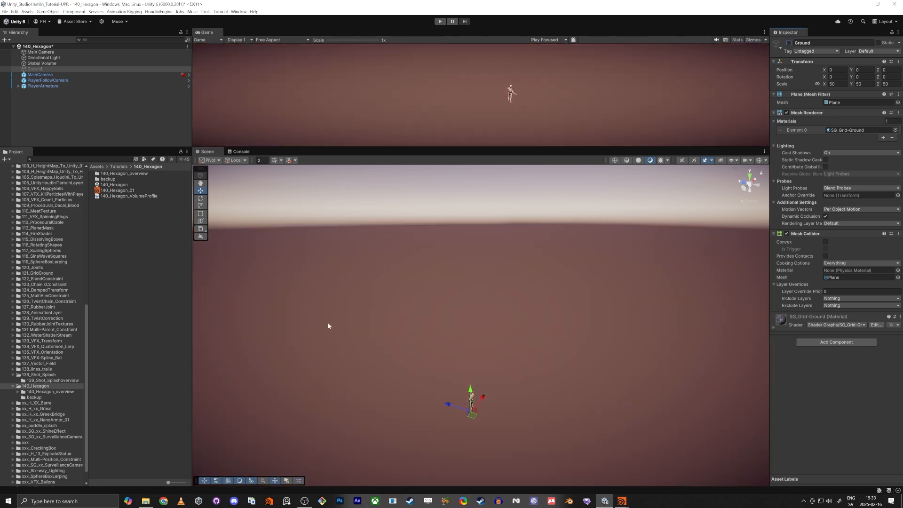
pyautogui.click(789, 43)
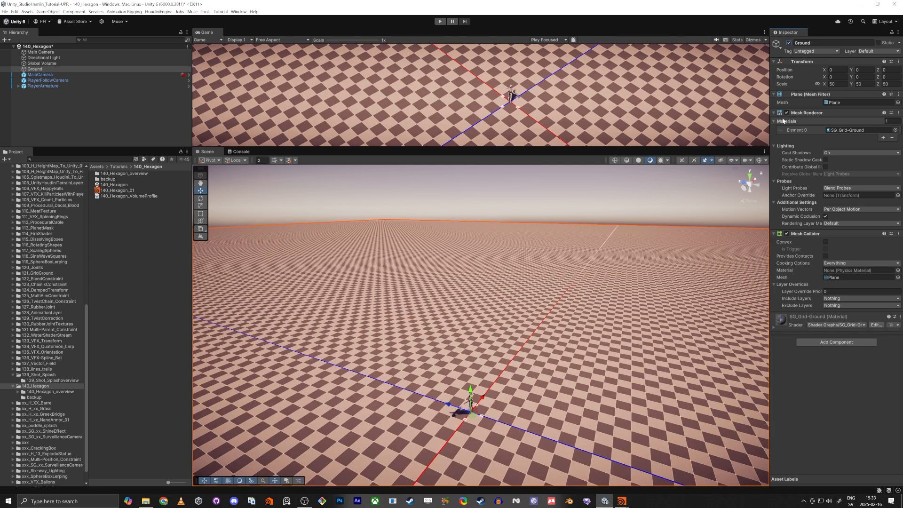
pyautogui.moveTo(438, 430); pyautogui.dragTo(453, 441, button='right')
pyautogui.moveTo(503, 394); pyautogui.dragTo(484, 365, button='right')
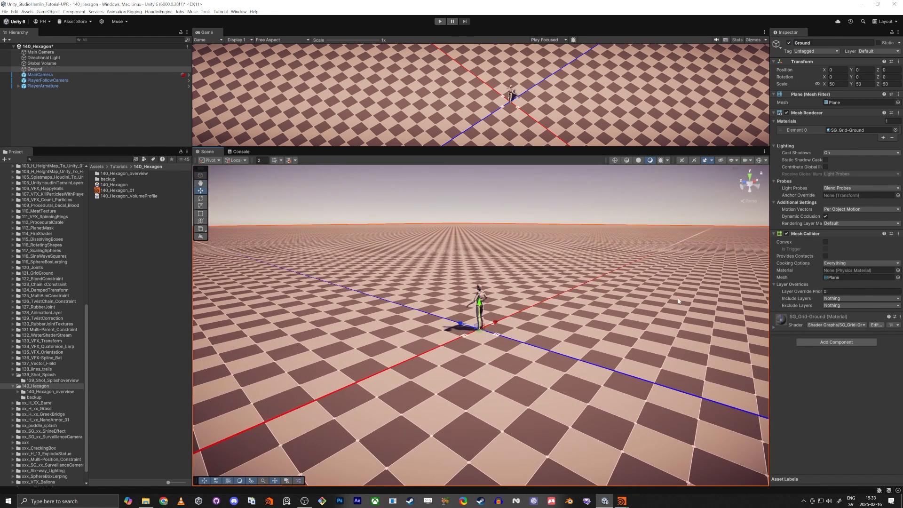
pyautogui.click(787, 113)
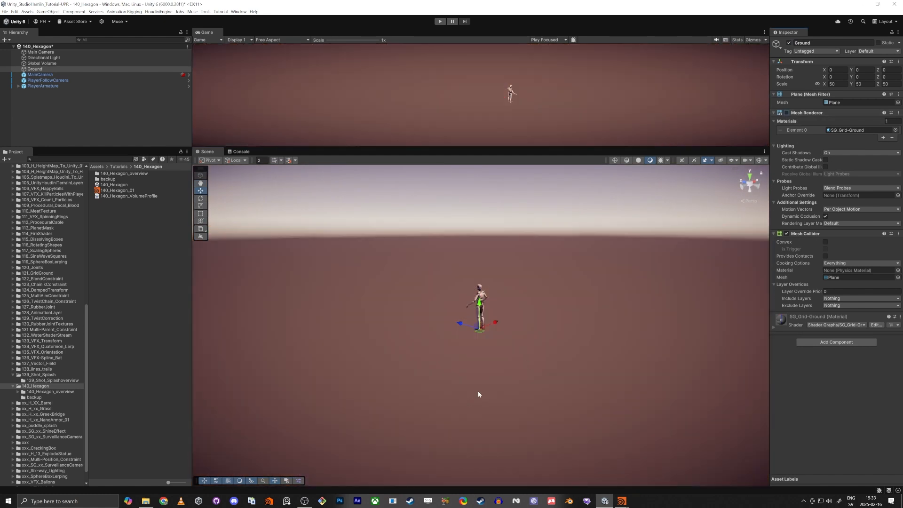
pyautogui.moveTo(723, 263); pyautogui.dragTo(697, 299, button='right')
pyautogui.press('e')
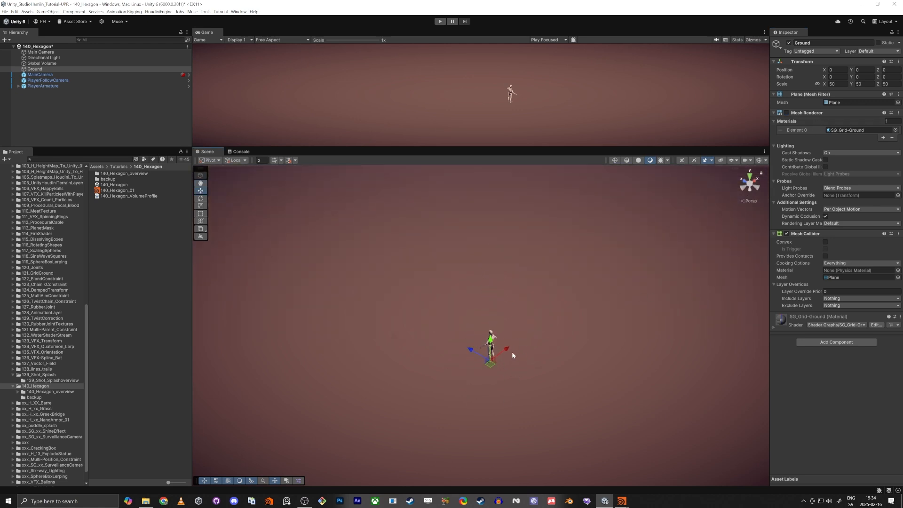
# Open the 140_Hexagon_01 file from the 140_Hexagon folder and switch to Houdini
pyautogui.click(143, 261)
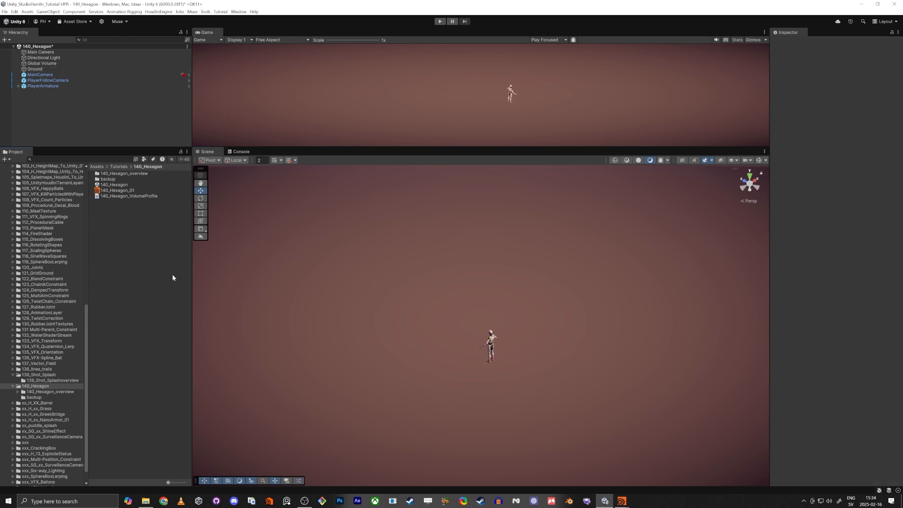
pyautogui.click(109, 190)
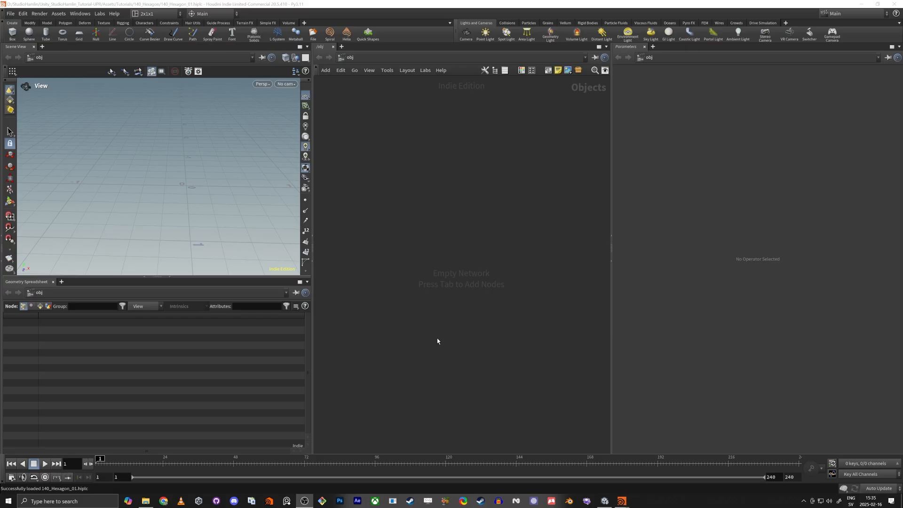
pyautogui.hotkey('alt', 'Tab')
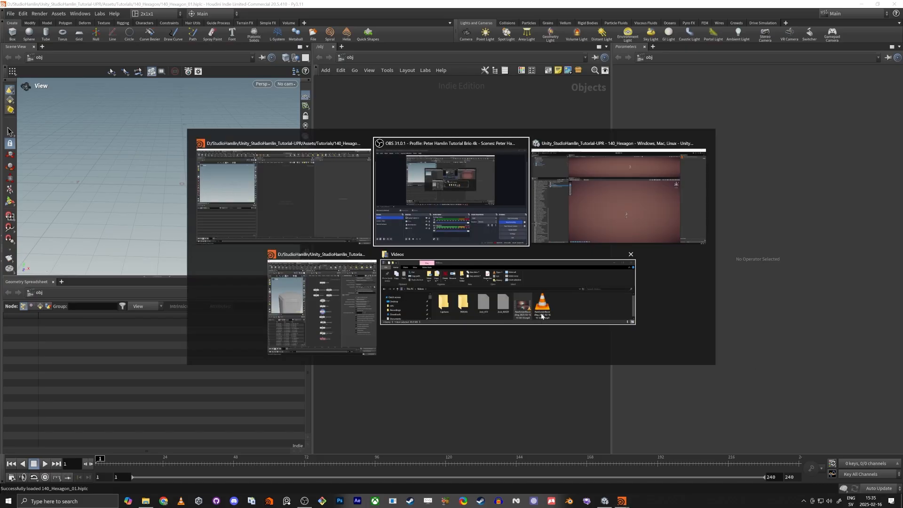
pyautogui.hotkey('alt', 'Tab')
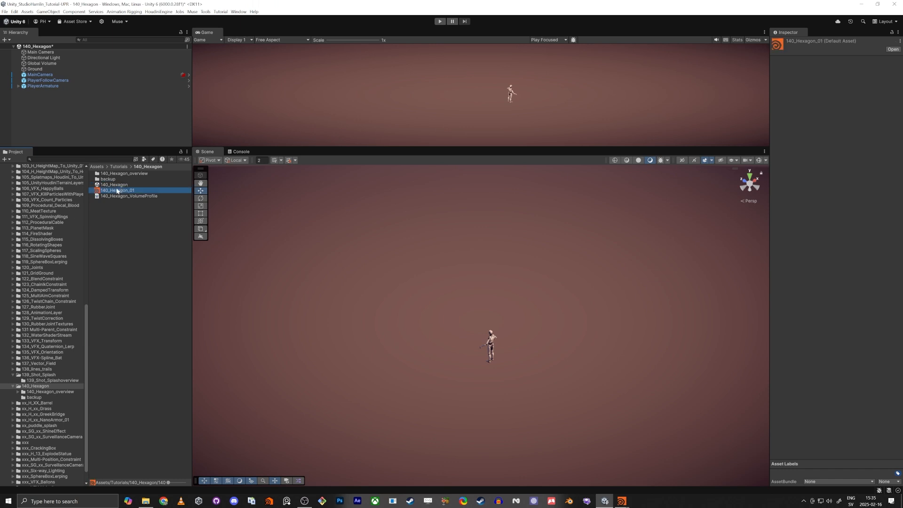
pyautogui.click(126, 234)
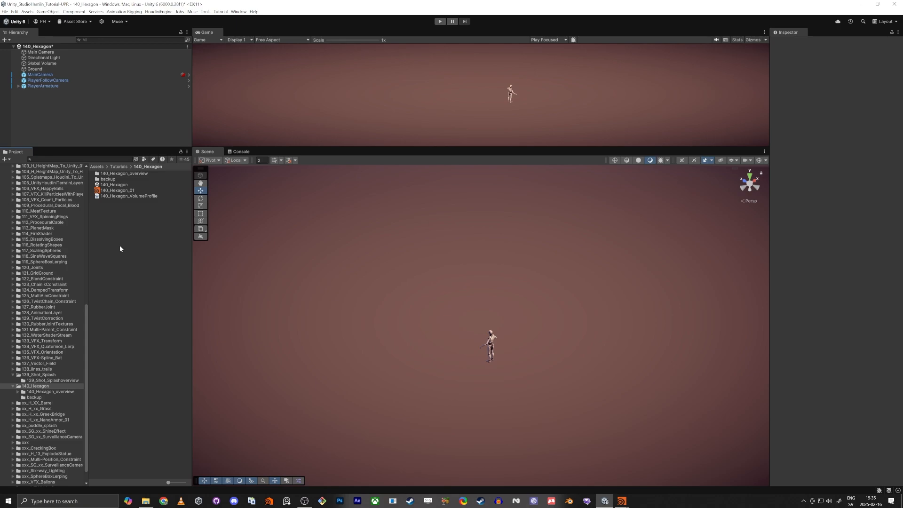
pyautogui.hotkey('alt', 'Tab')
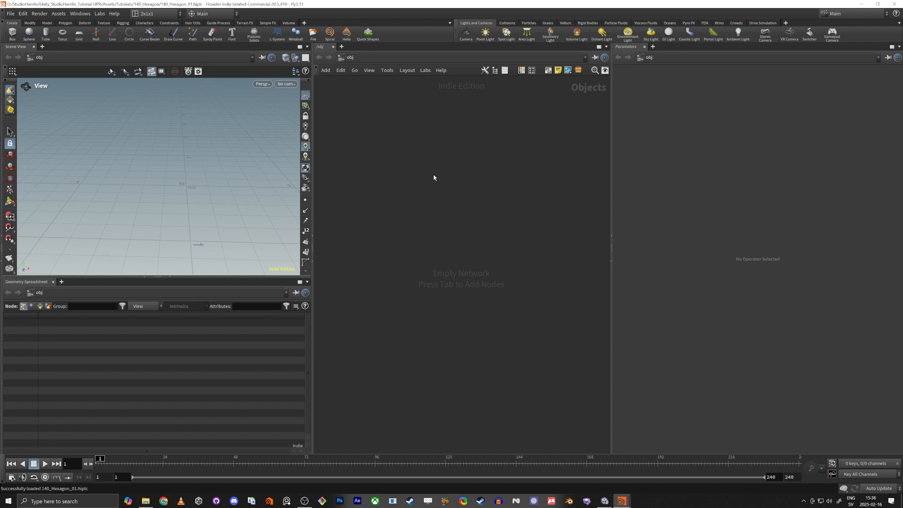
# Add a Geometry object to the empty obj network and go inside it
pyautogui.press('Tab')
pyautogui.write('cir')
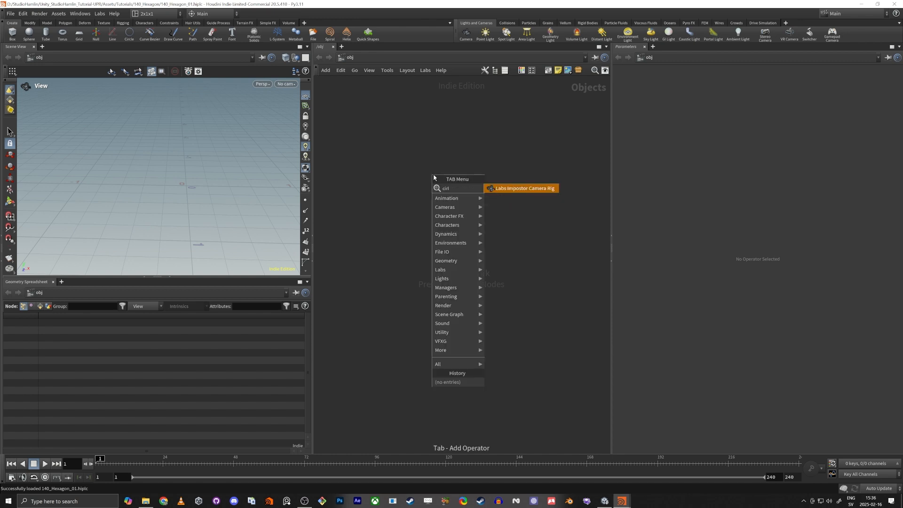
pyautogui.press('BackSpace')
pyautogui.press('BackSpace')
pyautogui.press('BackSpace')
pyautogui.write('geo')
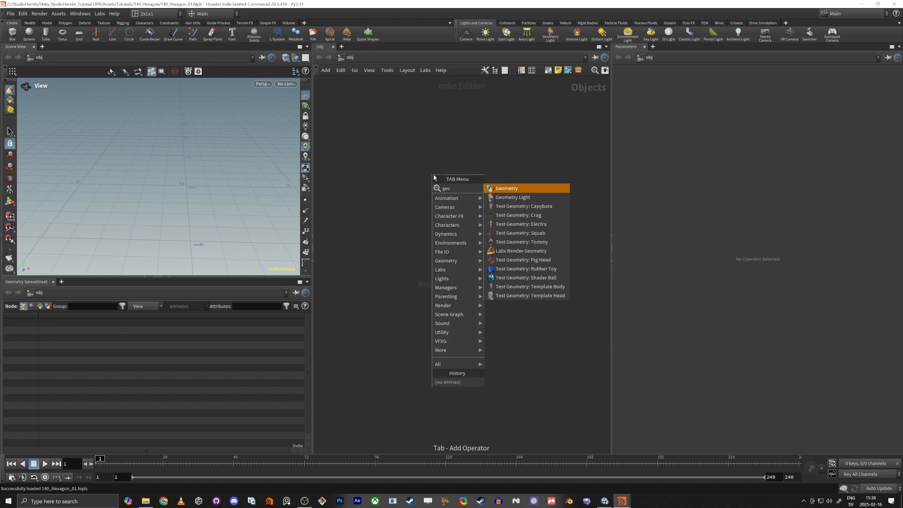
pyautogui.press('Return')
pyautogui.click(459, 234)
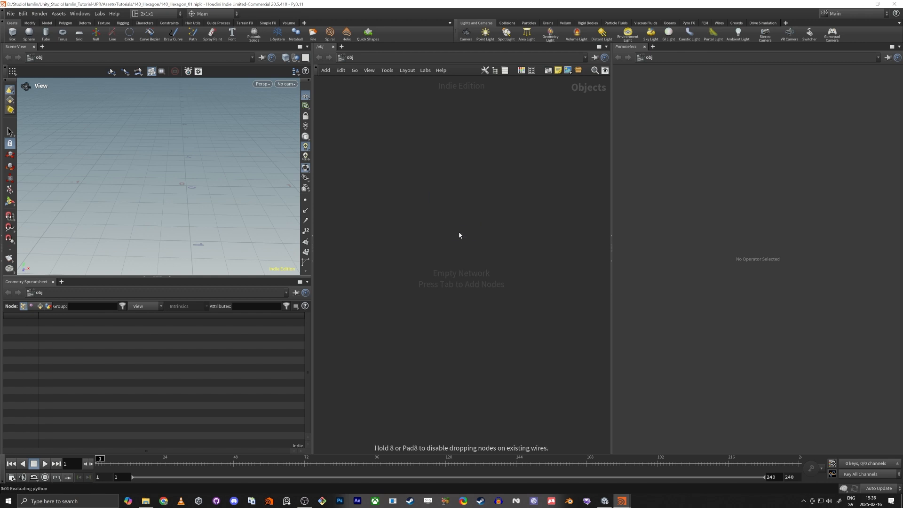
pyautogui.doubleClick(459, 235)
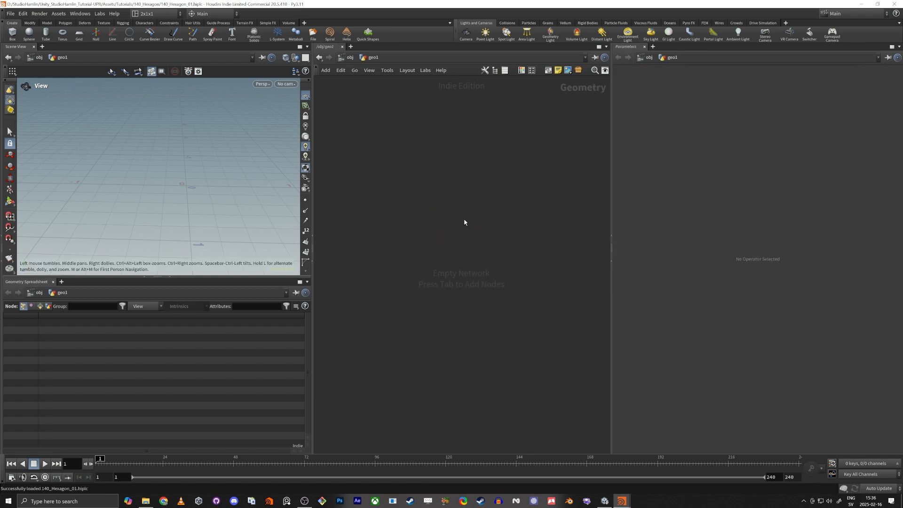
# Add a Circle node to the empty geometry network and view its polygon in perspective
pyautogui.press('Tab')
pyautogui.write('cir')
pyautogui.press('Return')
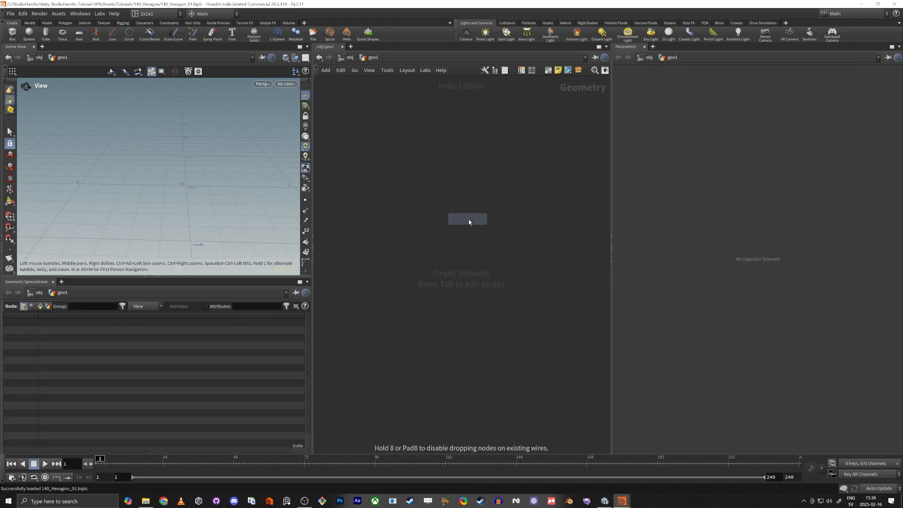
pyautogui.click(469, 222)
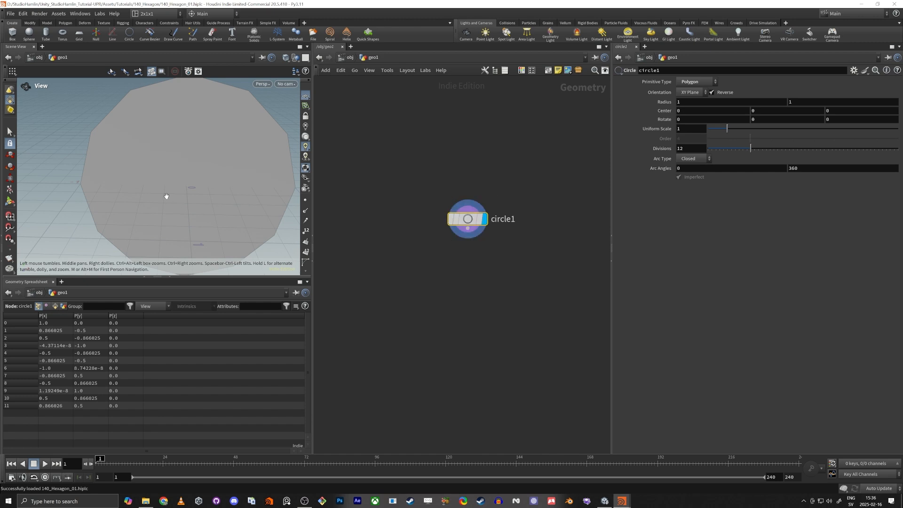
pyautogui.scroll(-6, 166, 196)
pyautogui.moveTo(186, 196); pyautogui.dragTo(228, 161)
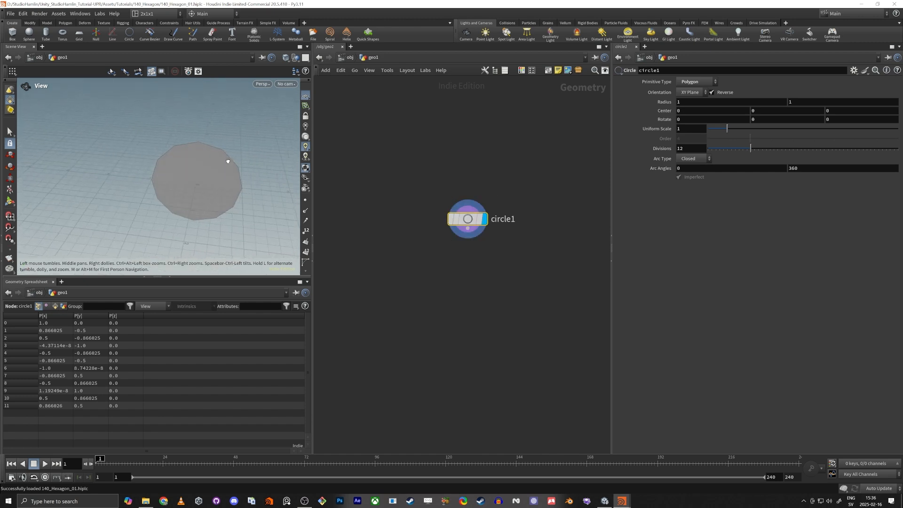
# Set the circle's divisions to 6 to make it a hexagon
pyautogui.moveTo(750, 148); pyautogui.dragTo(731, 149)
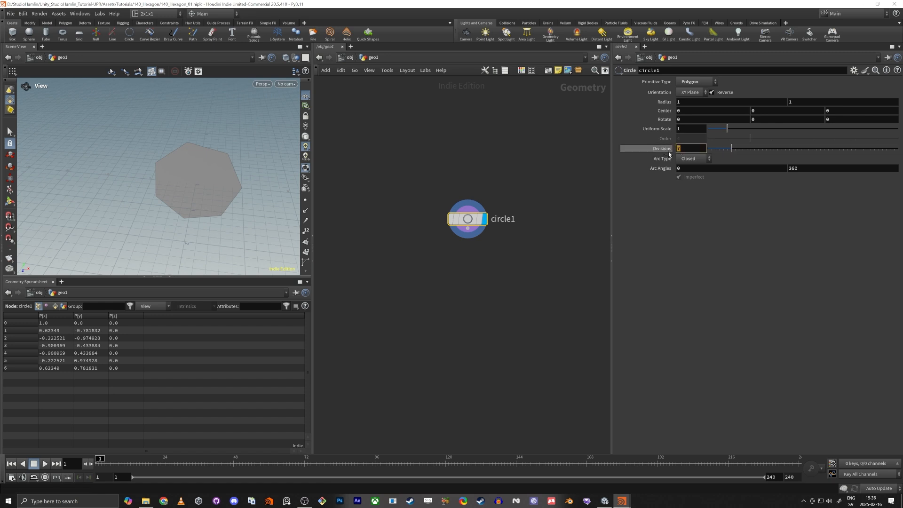
pyautogui.press('Tab')
pyautogui.moveTo(209, 207); pyautogui.dragTo(169, 188)
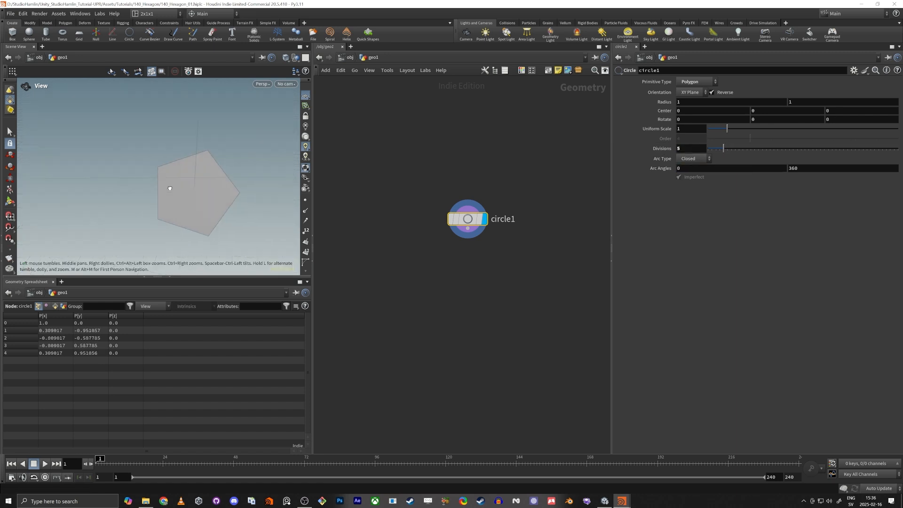
pyautogui.moveTo(691, 149); pyautogui.dragTo(655, 149)
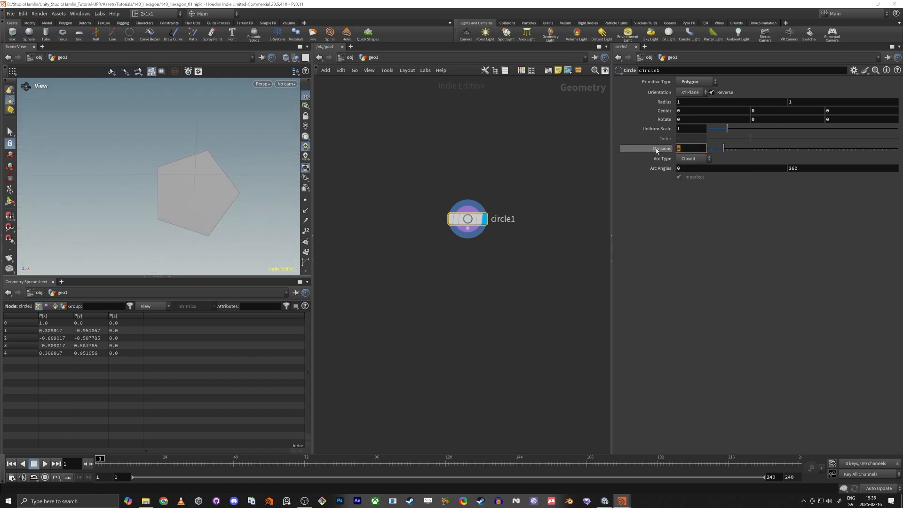
pyautogui.write('6')
pyautogui.press('Tab')
pyautogui.moveTo(193, 173); pyautogui.dragTo(199, 191)
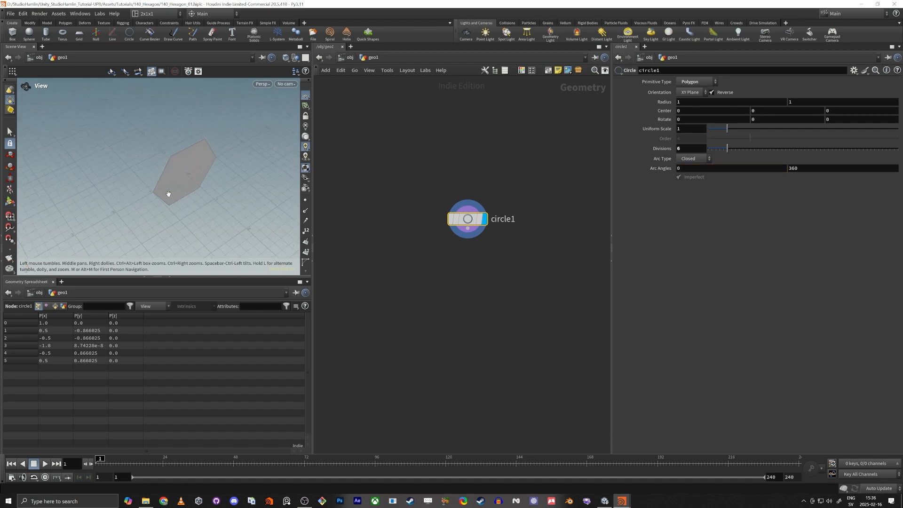
# Lay the hexagon flat by setting the circle's orientation to ZX Plane, and check it in the top and perspective views
pyautogui.click(690, 93)
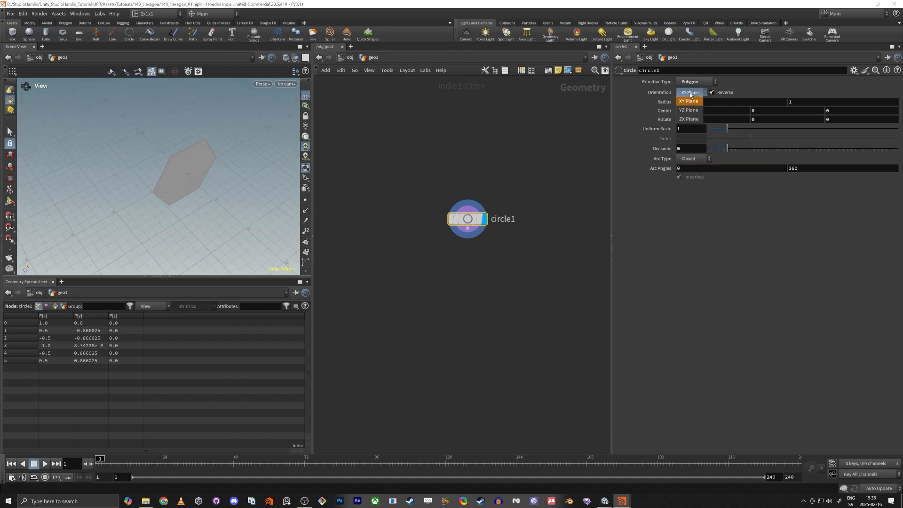
pyautogui.click(689, 119)
pyautogui.moveTo(129, 217); pyautogui.dragTo(201, 217)
pyautogui.hotkey('space', '2')
pyautogui.scroll(-4, 202, 177)
pyautogui.hotkey('space', '1')
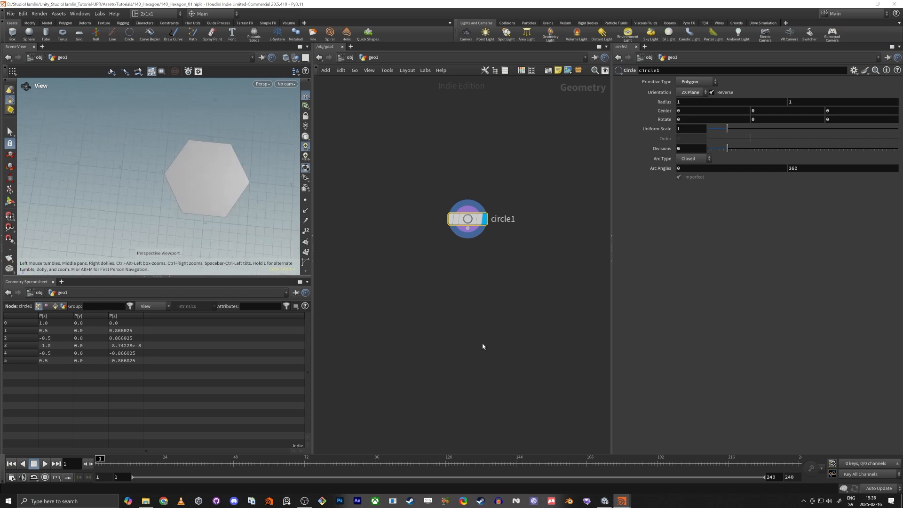
# Add a PolyExtrude node fed by the circle and display its output
pyautogui.moveTo(536, 282); pyautogui.dragTo(527, 289, button='middle')
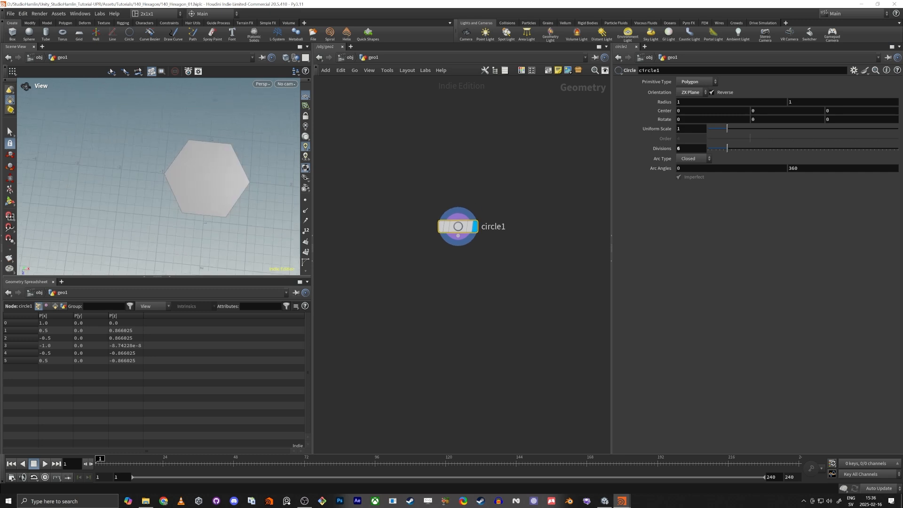
pyautogui.click(454, 240)
pyautogui.click(394, 296)
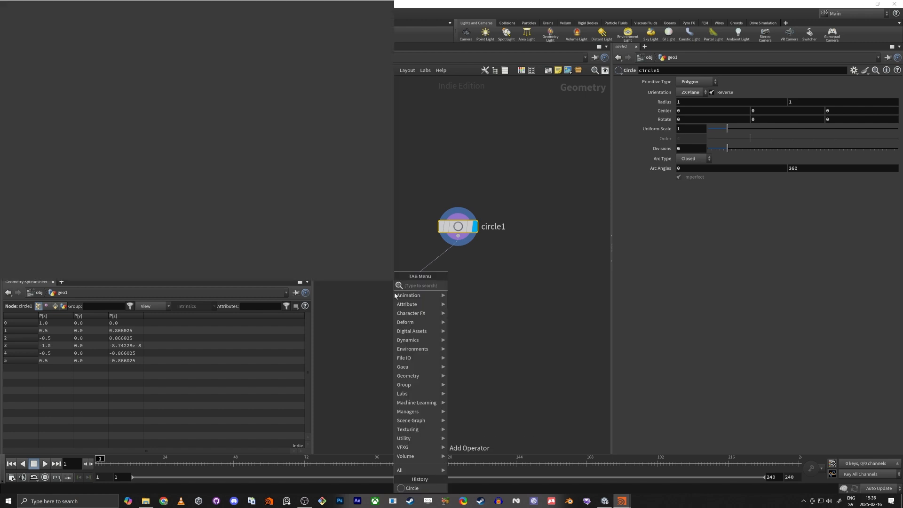
pyautogui.write('polyex')
pyautogui.press('Return')
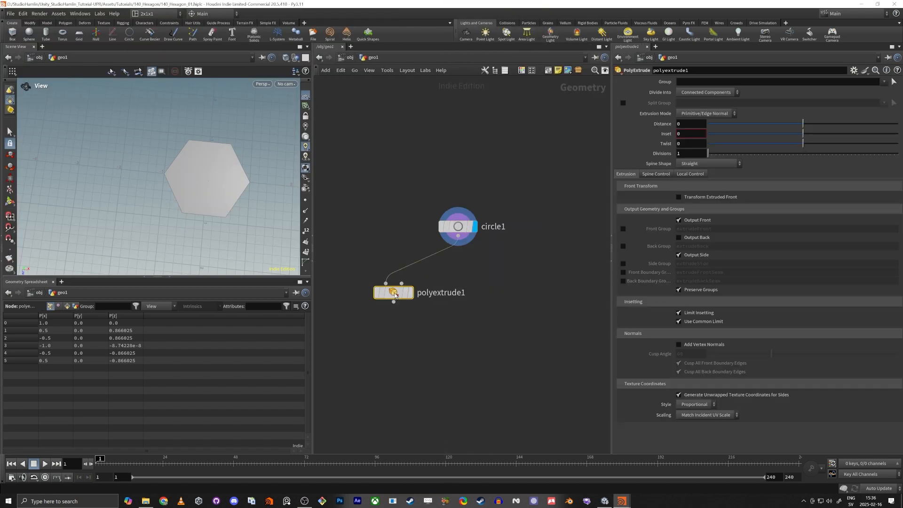
pyautogui.click(411, 293)
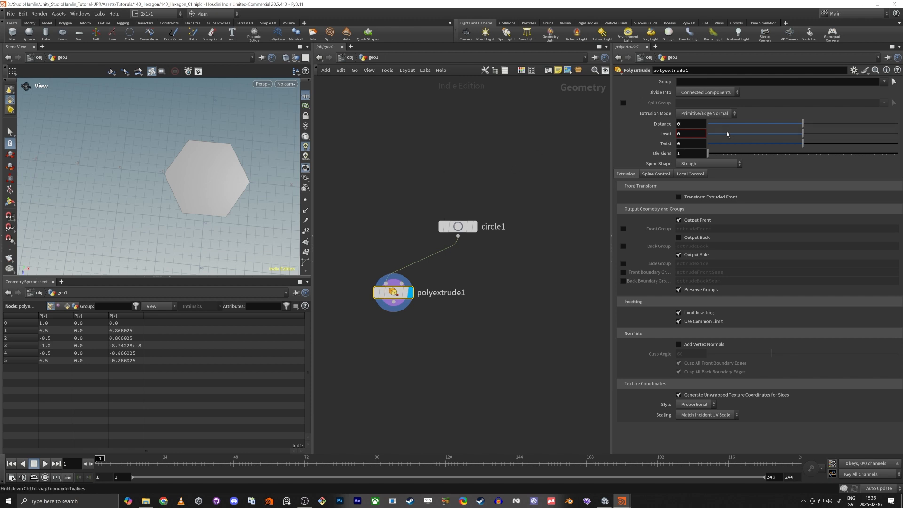
# Set the PolyExtrude distance to -10 to pull the hexagon down into a long column
pyautogui.moveTo(803, 124); pyautogui.dragTo(706, 123)
pyautogui.keyDown('alt'); pyautogui.moveTo(107, 236); pyautogui.dragTo(156, 218); pyautogui.keyUp('alt')
pyautogui.moveTo(686, 124); pyautogui.dragTo(484, 128)
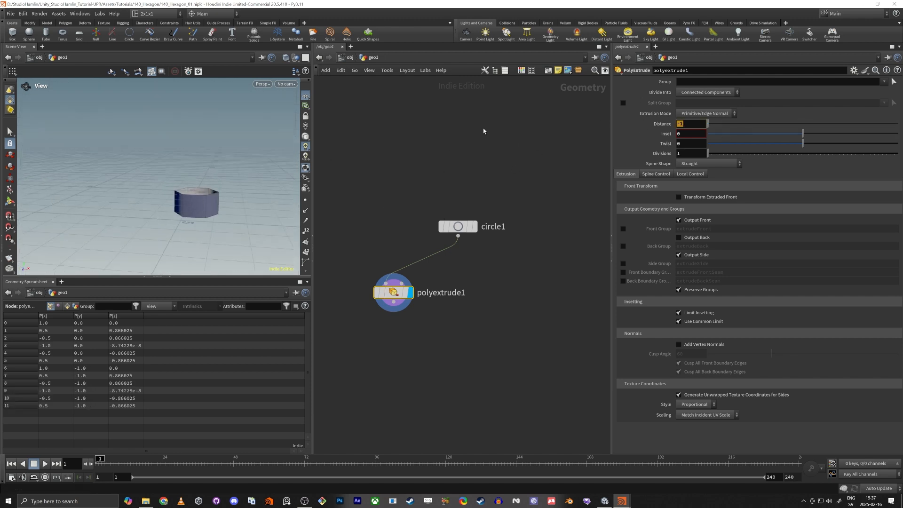
pyautogui.write('-10')
pyautogui.press('Return')
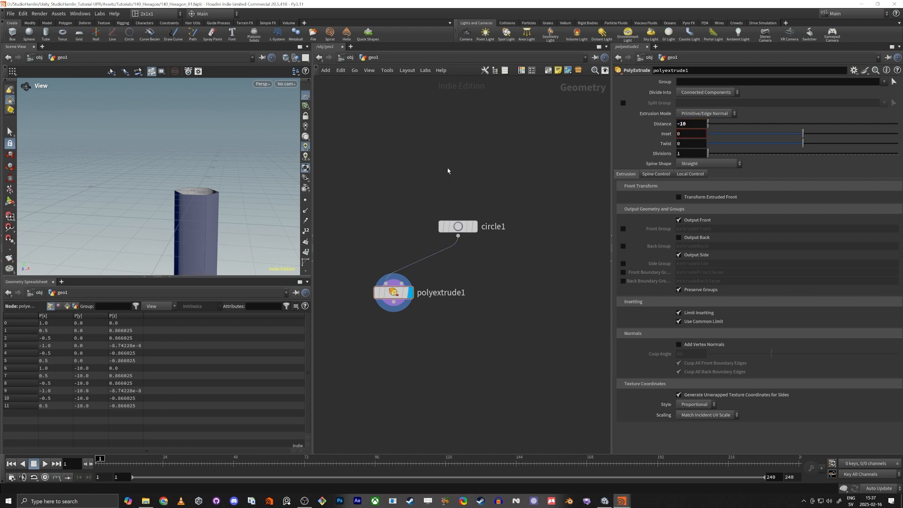
pyautogui.moveTo(174, 191); pyautogui.dragTo(222, 220)
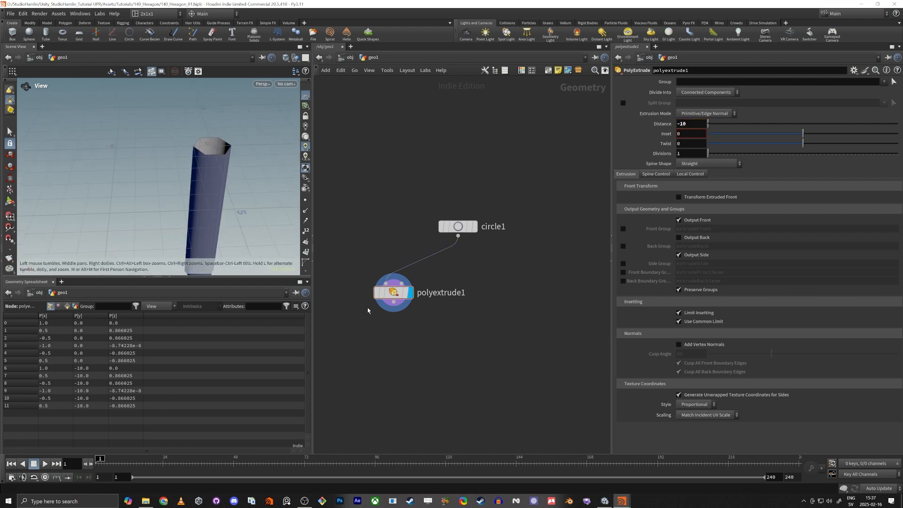
# Add a Reverse node after the PolyExtrude, display it, and inspect the column's sides and top end
pyautogui.press('Tab')
pyautogui.write('rec')
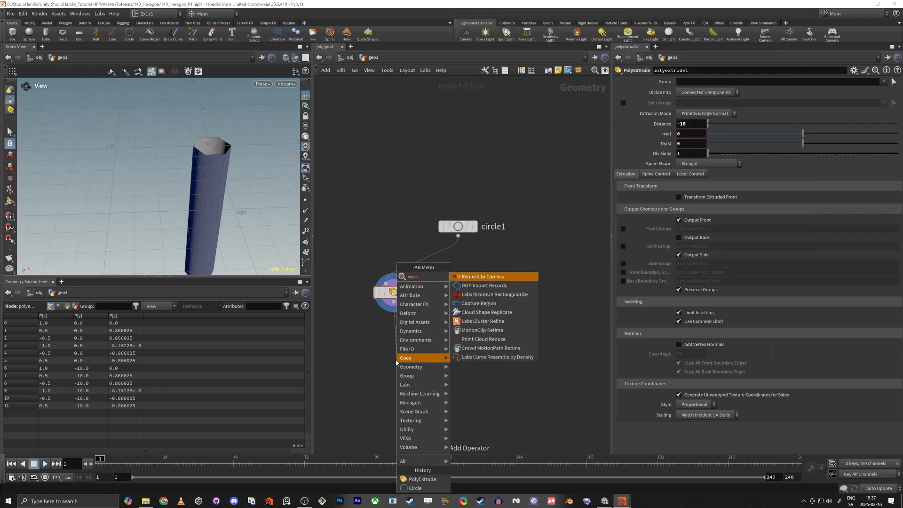
pyautogui.press('BackSpace')
pyautogui.write('ve')
pyautogui.press('Return')
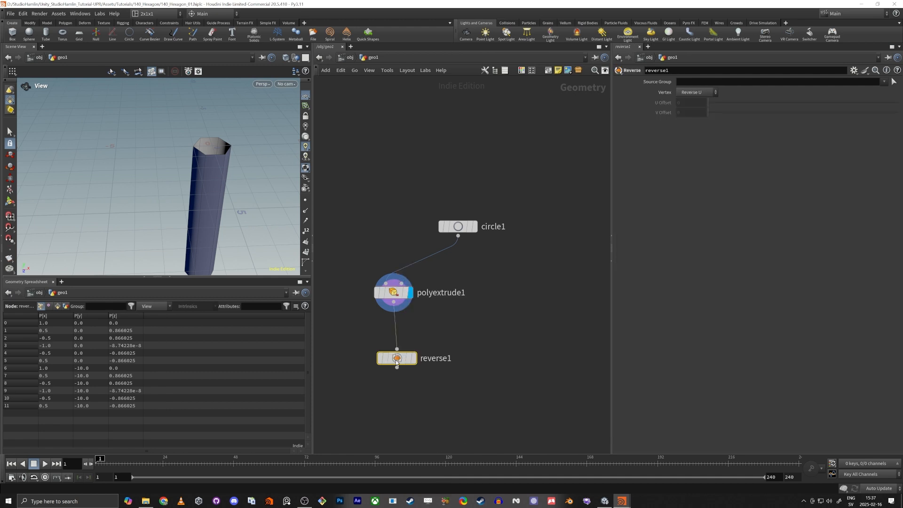
pyautogui.click(414, 358)
pyautogui.press('f')
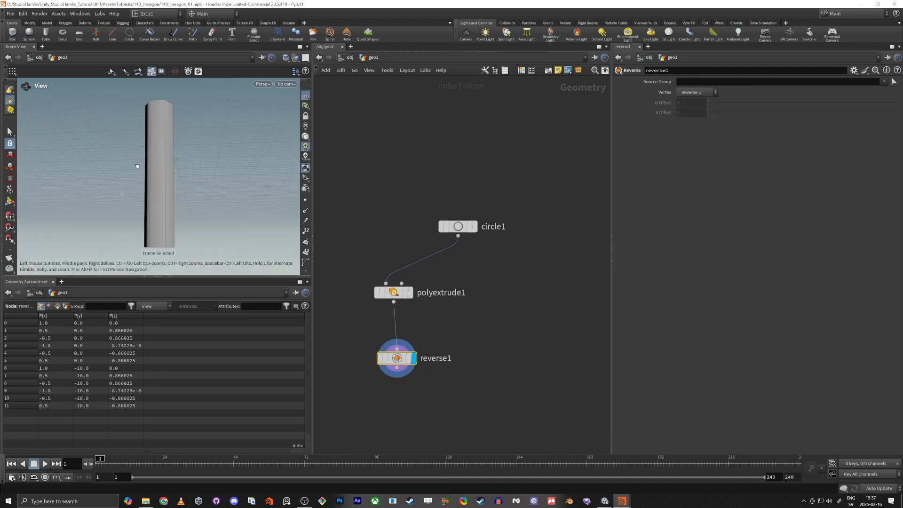
pyautogui.moveTo(137, 166); pyautogui.dragTo(115, 202)
pyautogui.moveTo(147, 143); pyautogui.dragTo(169, 113, button='right')
pyautogui.moveTo(169, 113); pyautogui.dragTo(137, 218, button='middle')
pyautogui.moveTo(137, 218); pyautogui.dragTo(168, 201, button='right')
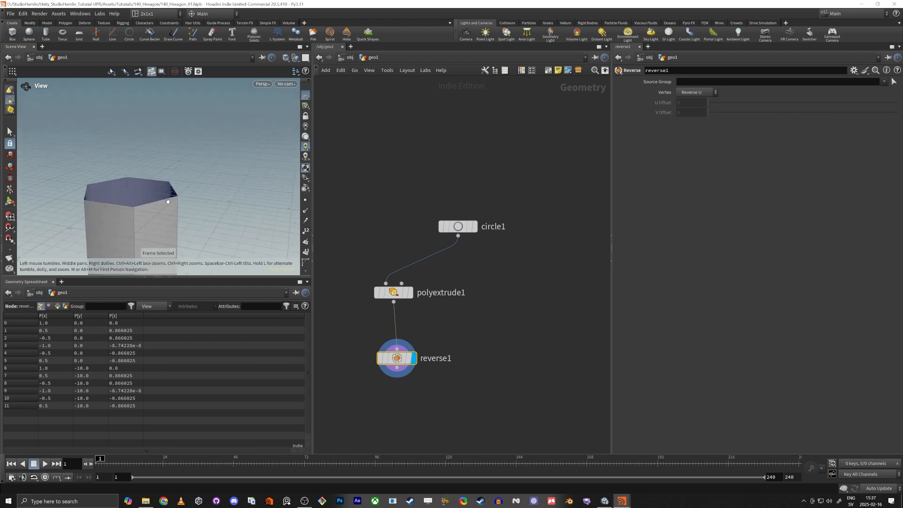
pyautogui.moveTo(168, 202); pyautogui.dragTo(165, 201)
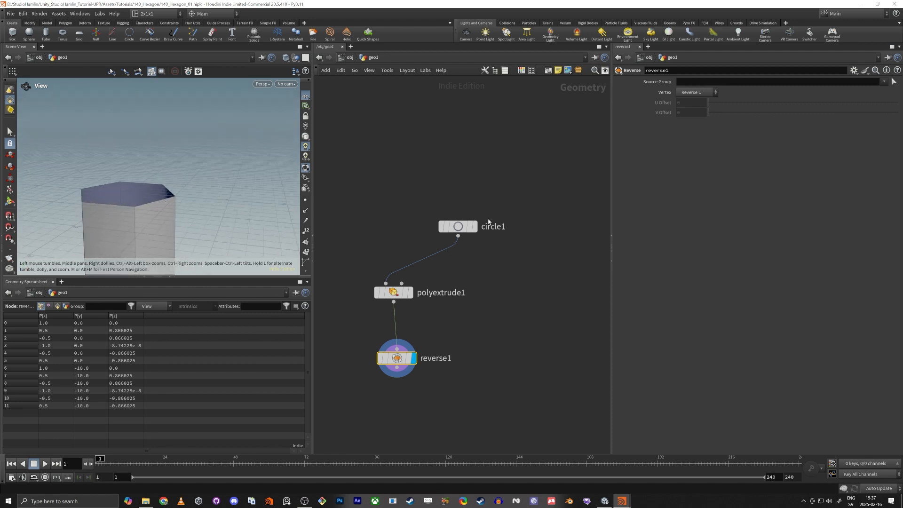
# Branch a second PolyExtrude node off the circle and display the flat hexagon it outputs
pyautogui.moveTo(458, 236); pyautogui.dragTo(541, 288)
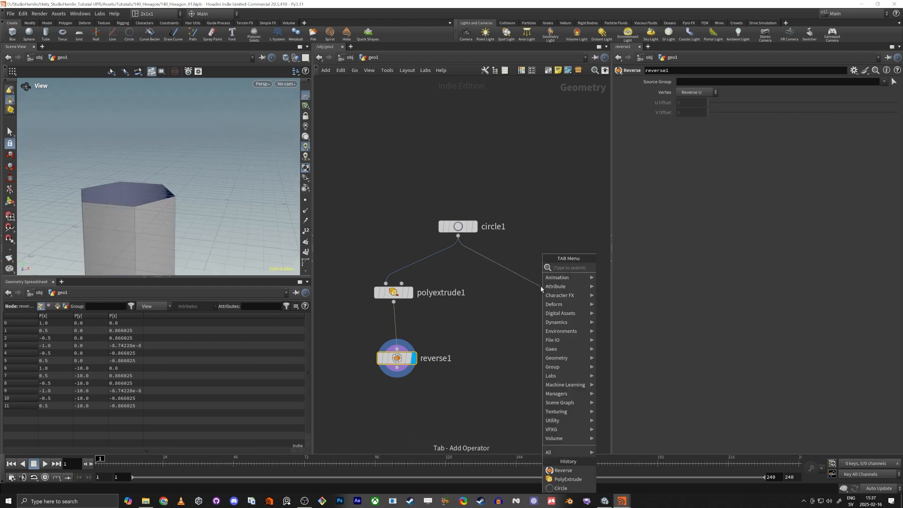
pyautogui.write('polyext')
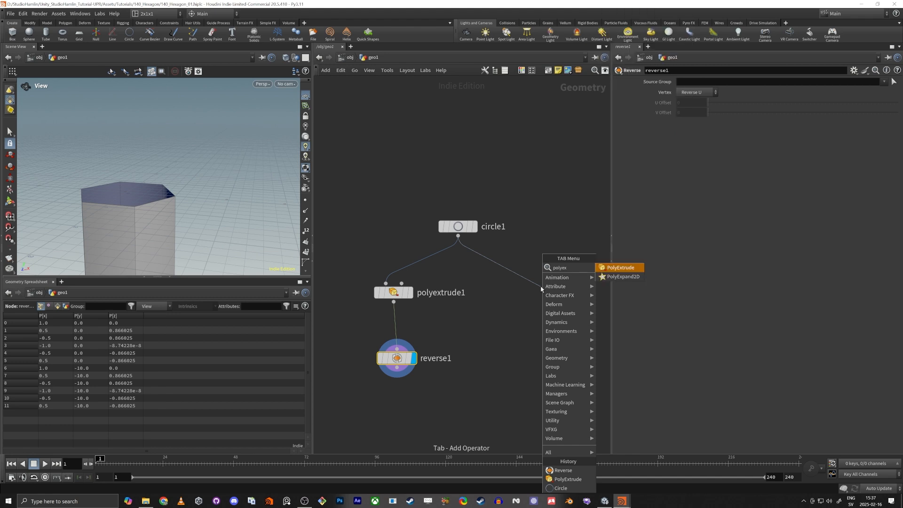
pyautogui.press('Return')
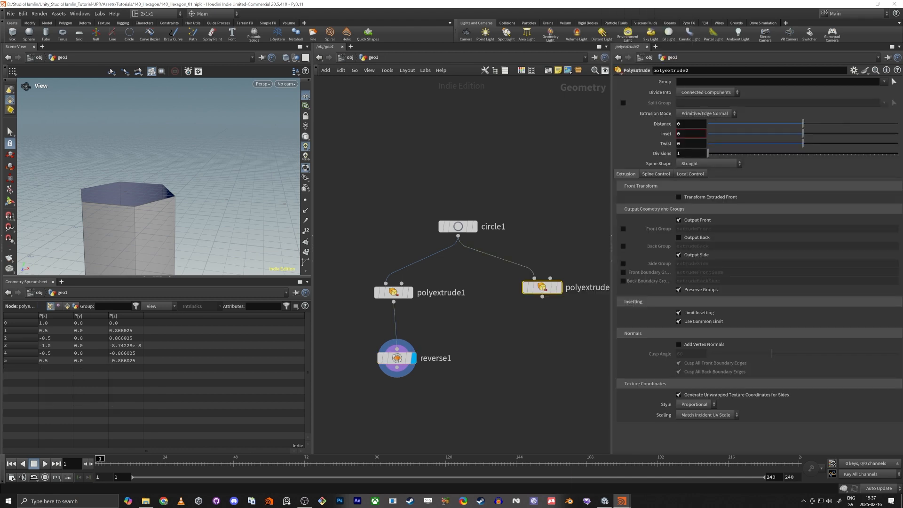
pyautogui.click(559, 288)
pyautogui.moveTo(75, 171); pyautogui.dragTo(163, 191)
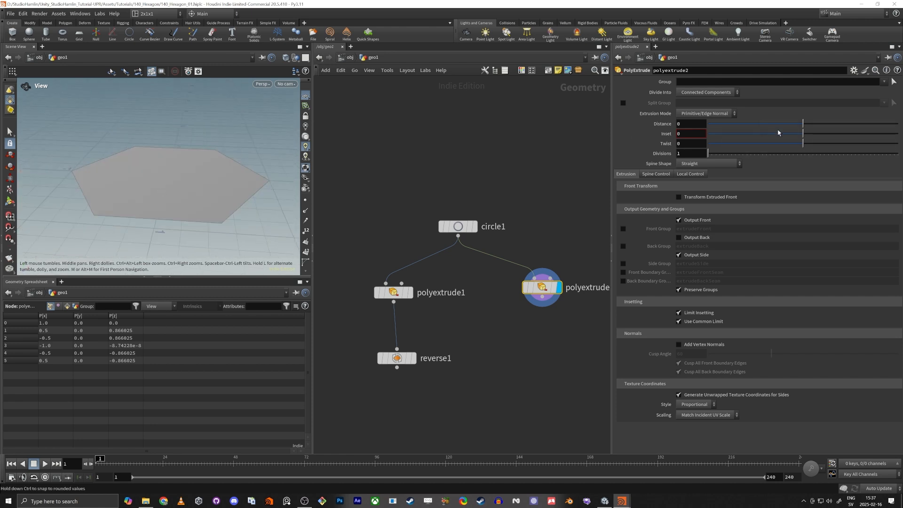
# Set the second PolyExtrude's inset to about 0.177, keep its front output on, and enable the front group extrudeFront
pyautogui.moveTo(802, 134); pyautogui.dragTo(820, 140)
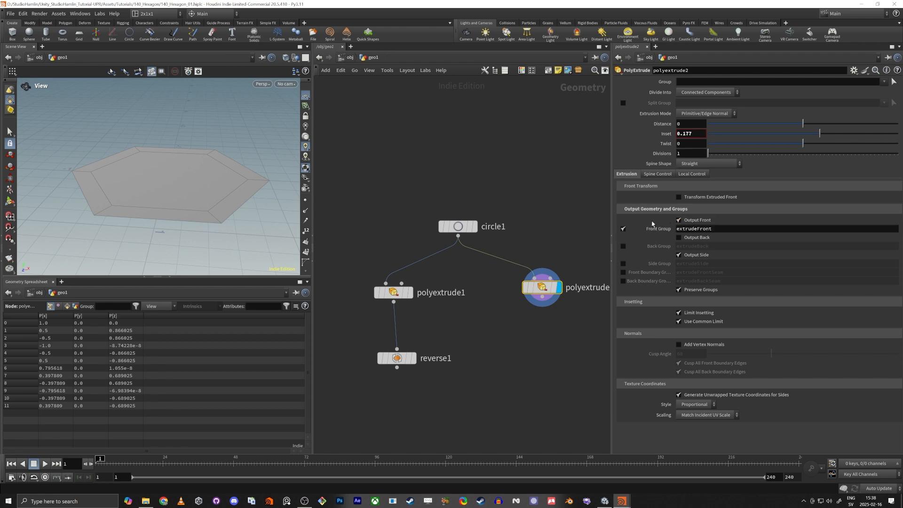
pyautogui.click(678, 220)
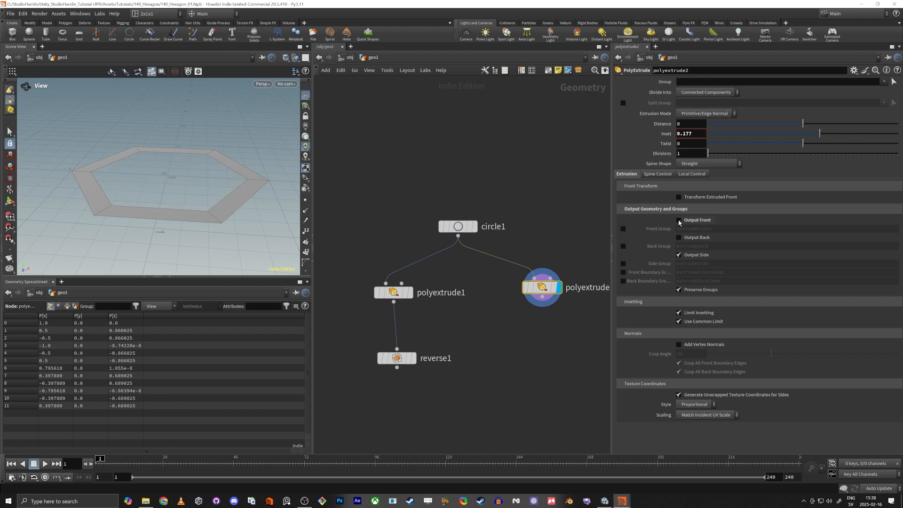
pyautogui.click(678, 220)
pyautogui.click(679, 220)
pyautogui.click(679, 221)
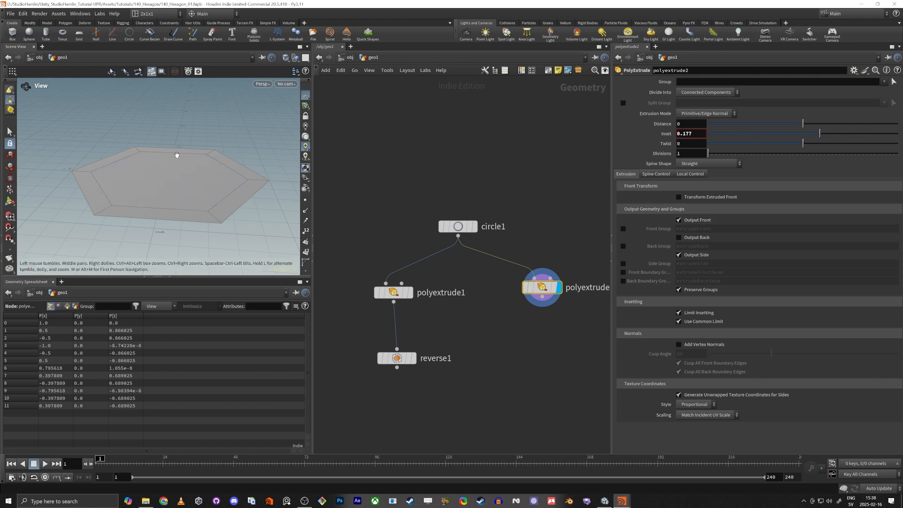
pyautogui.click(623, 230)
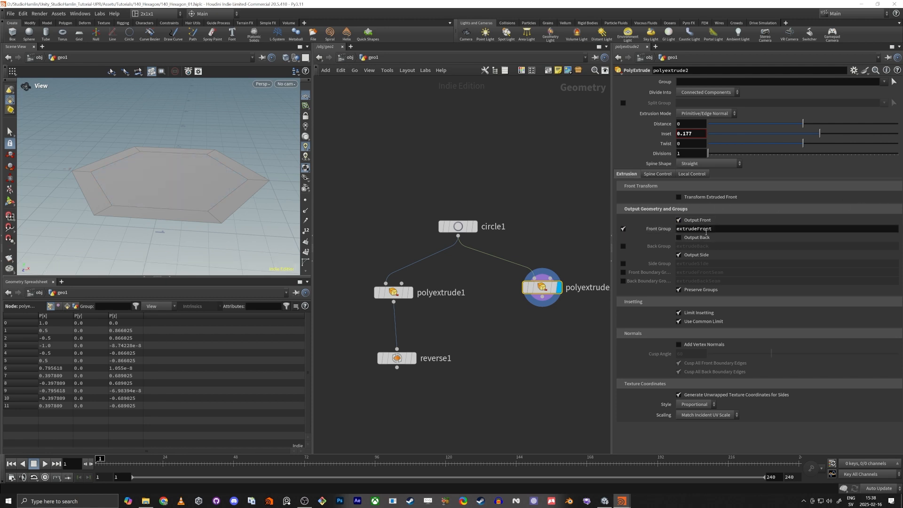
# Add a third PolyExtrude node after the inset PolyExtrude and display it
pyautogui.click(542, 297)
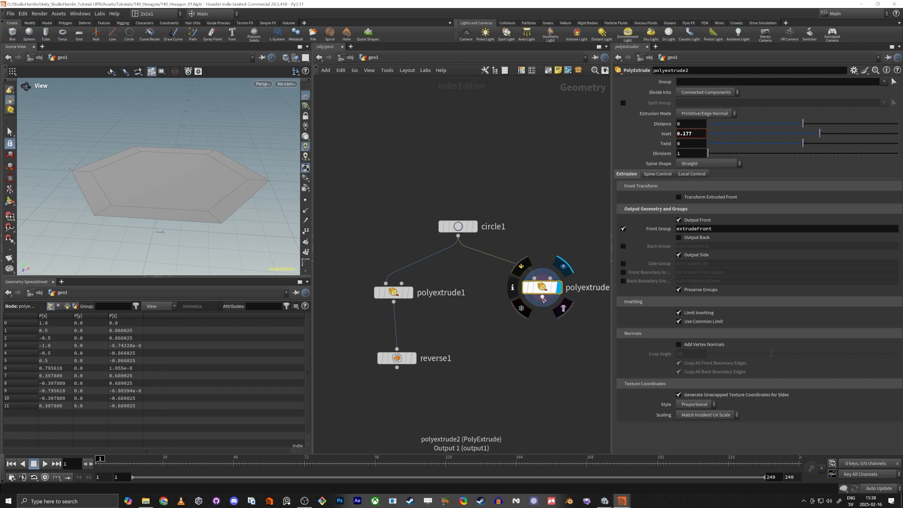
pyautogui.click(551, 345)
pyautogui.moveTo(583, 334)
pyautogui.write('polyex')
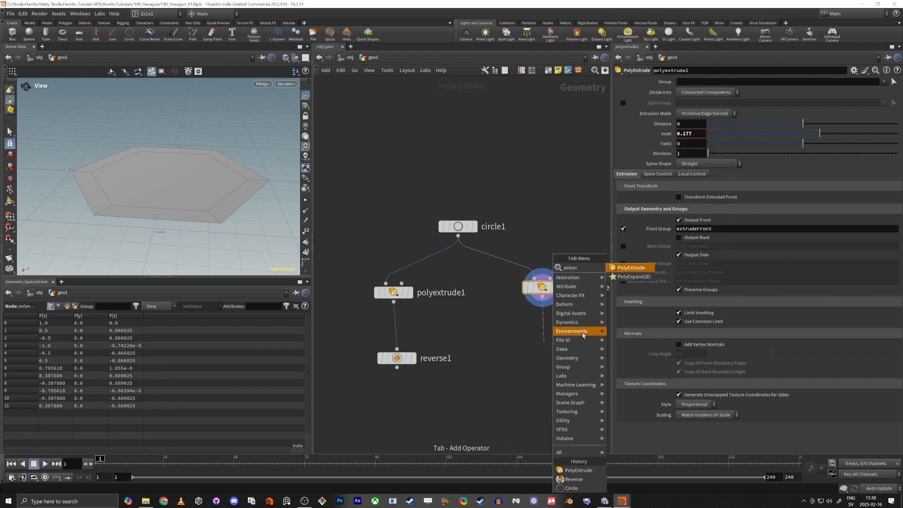
pyautogui.press('Return')
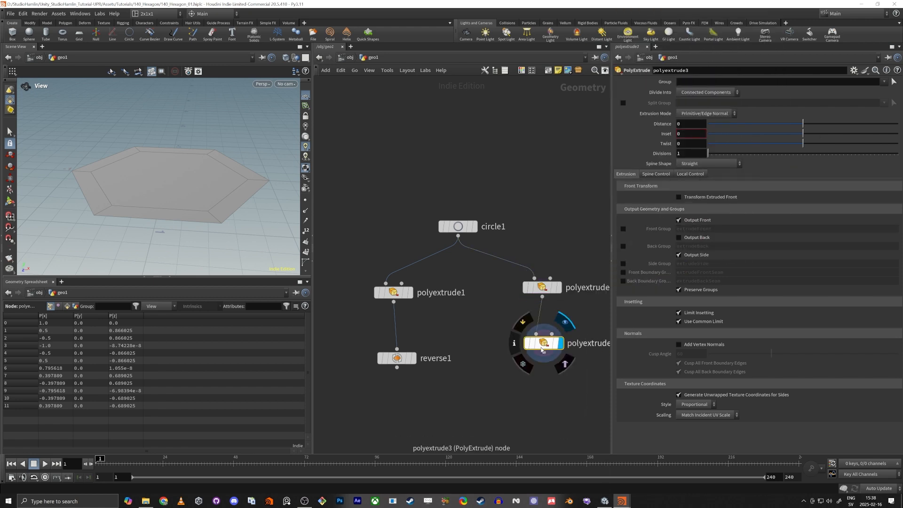
pyautogui.click(560, 342)
# Restrict the third PolyExtrude to the extrudeFront group, check the group name on the inset node, and reselect the third PolyExtrude
pyautogui.click(884, 82)
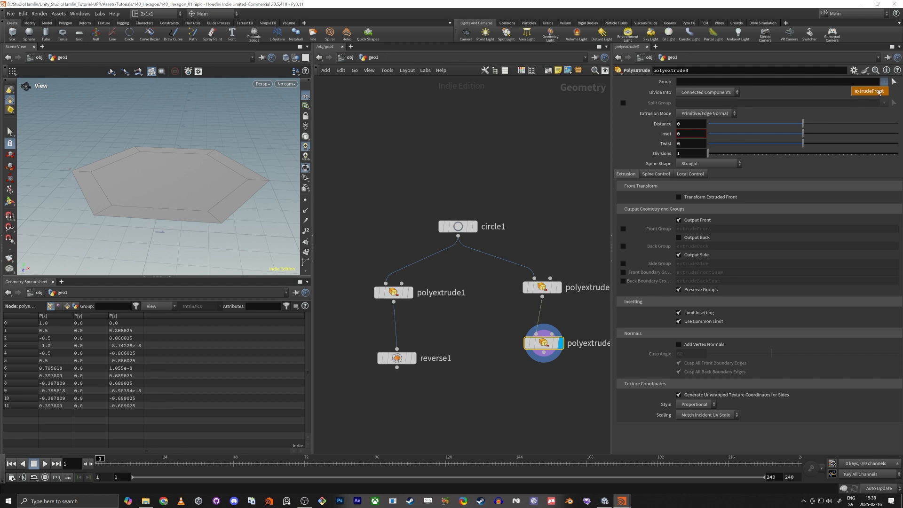
pyautogui.click(869, 91)
pyautogui.click(542, 287)
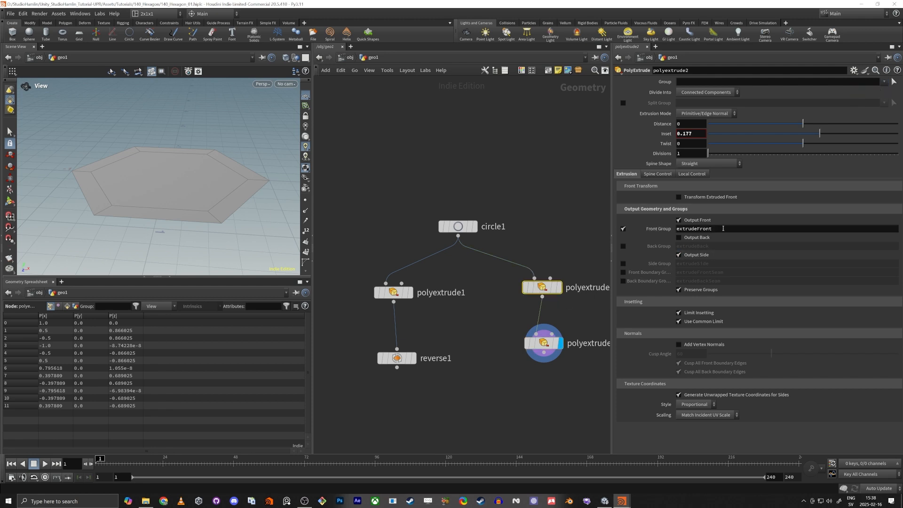
pyautogui.moveTo(490, 332); pyautogui.dragTo(604, 383)
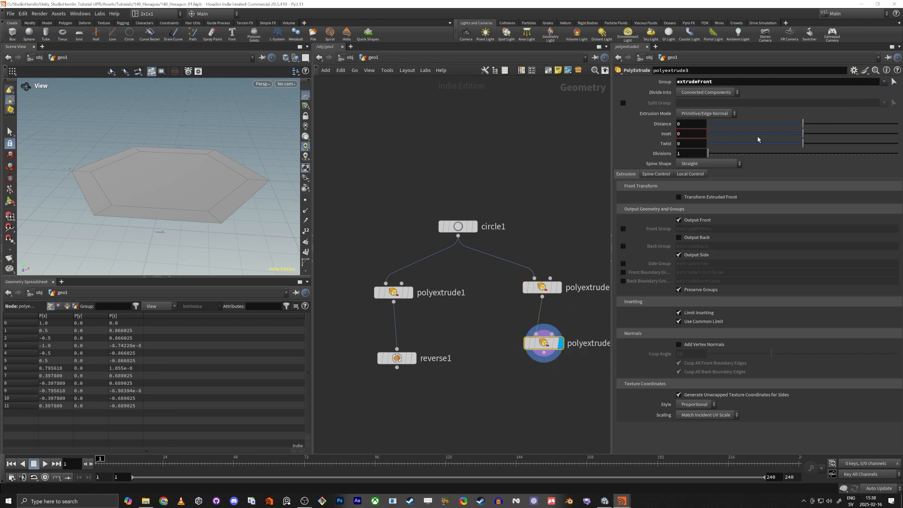
# Set the third PolyExtrude's distance to 0.152 to raise the inset hexagon
pyautogui.click(723, 81)
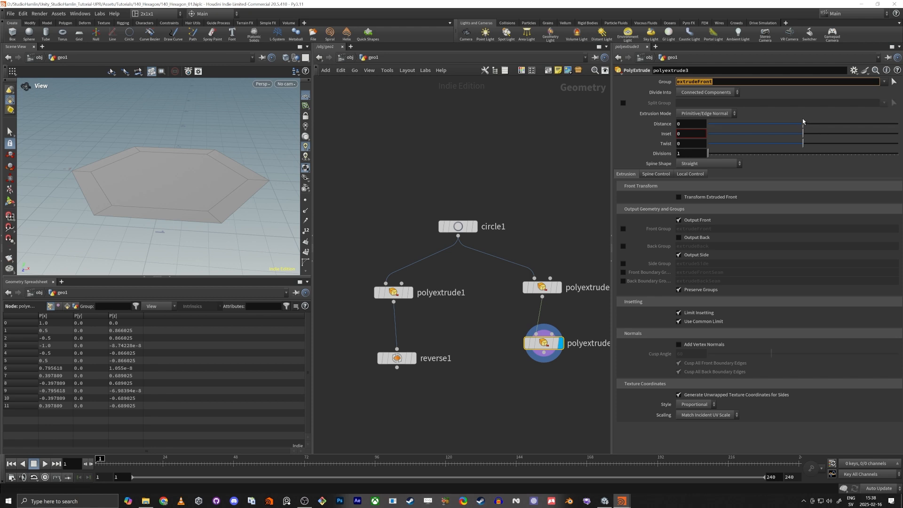
pyautogui.moveTo(803, 124); pyautogui.dragTo(818, 124)
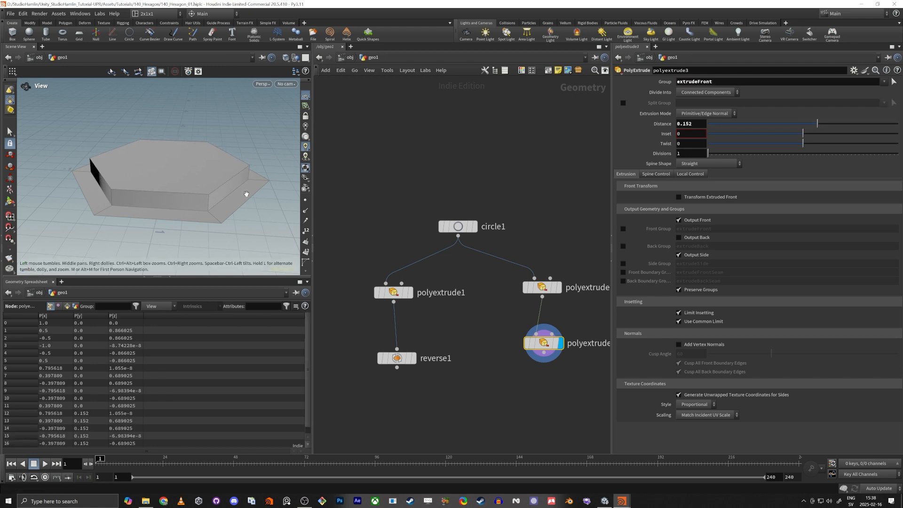
# Combine the reverse1 column and the third PolyExtrude in a Merge node, display it, and inspect the column's top
pyautogui.middleClick(386, 359)
pyautogui.moveTo(346, 373); pyautogui.dragTo(359, 288, button='middle')
pyautogui.moveTo(358, 334); pyautogui.dragTo(606, 231)
pyautogui.keyDown('alt'); pyautogui.moveTo(560, 268); pyautogui.dragTo(482, 354); pyautogui.keyUp('alt')
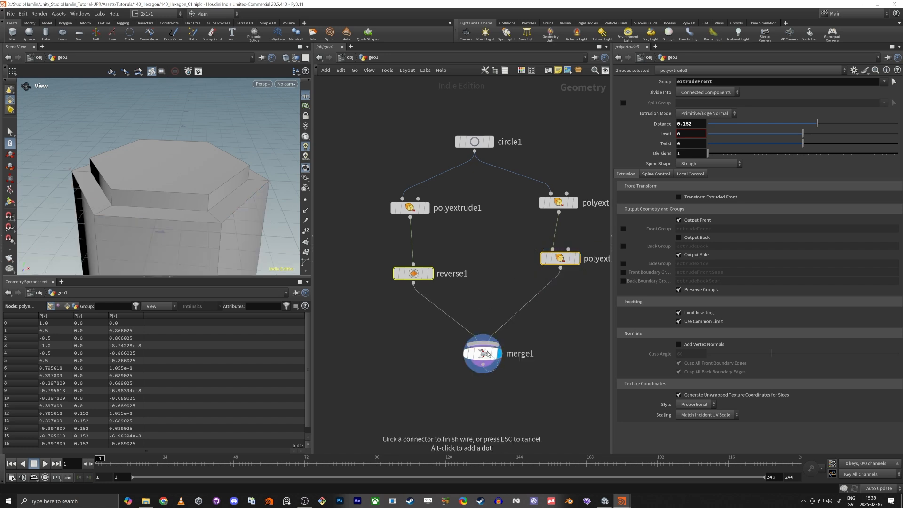
pyautogui.press('f')
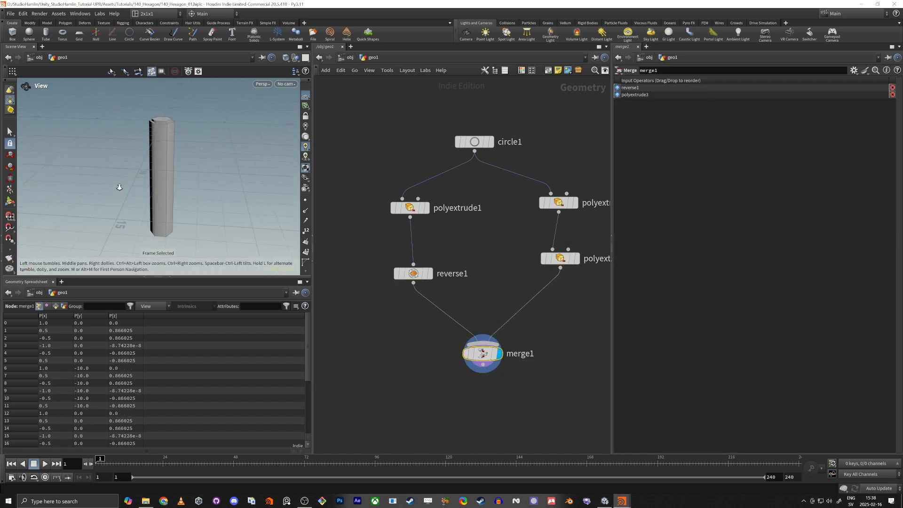
pyautogui.moveTo(157, 163); pyautogui.dragTo(141, 151)
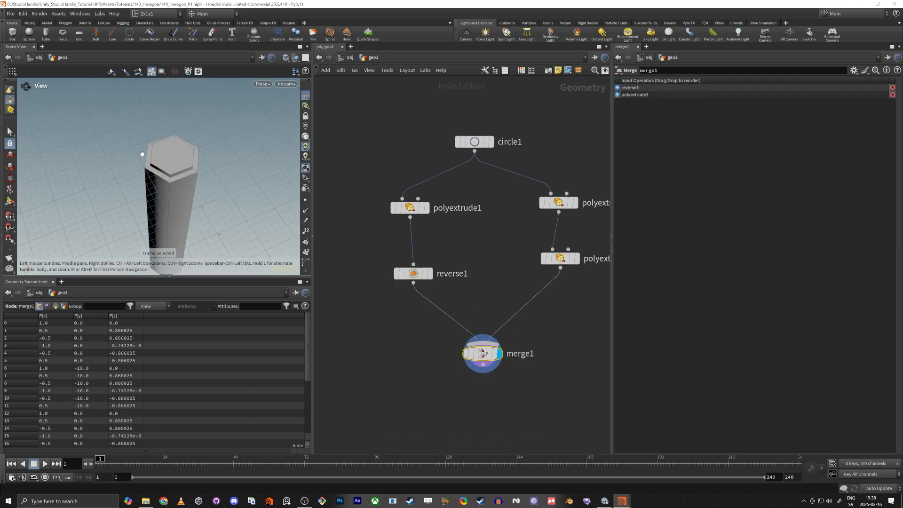
pyautogui.moveTo(141, 151); pyautogui.dragTo(202, 190, button='right')
pyautogui.moveTo(202, 190); pyautogui.dragTo(181, 147)
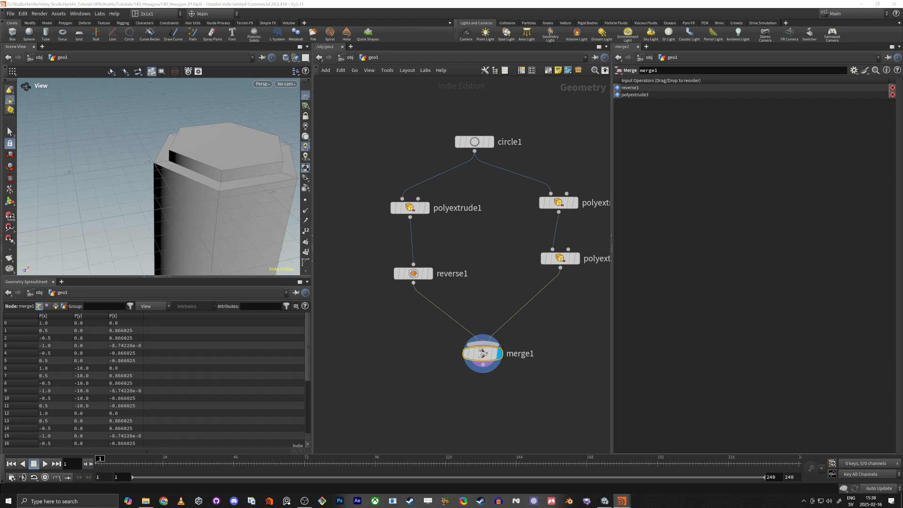
pyautogui.moveTo(188, 200); pyautogui.dragTo(198, 156)
# Add a Fuse node after the Merge node and display it
pyautogui.moveTo(435, 395); pyautogui.dragTo(429, 312, button='middle')
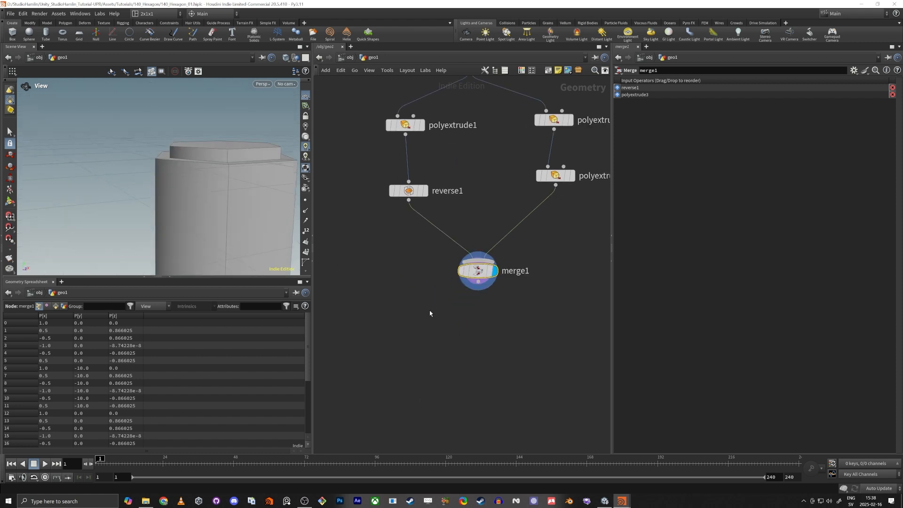
pyautogui.press('Tab')
pyautogui.moveTo(473, 324)
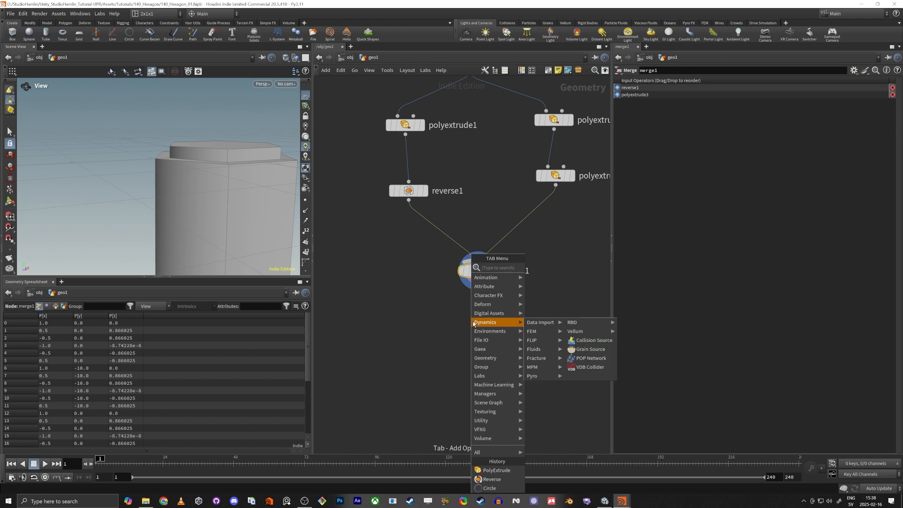
pyautogui.write('fuse')
pyautogui.press('Return')
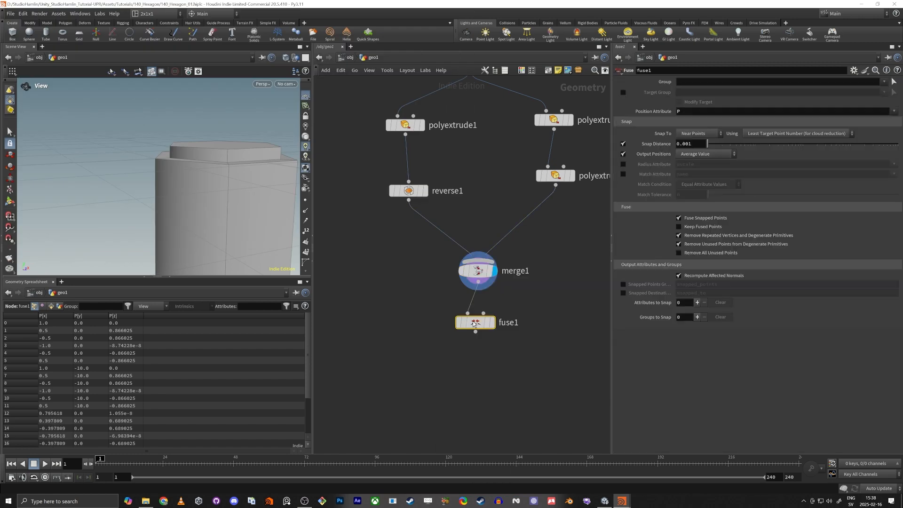
pyautogui.click(492, 323)
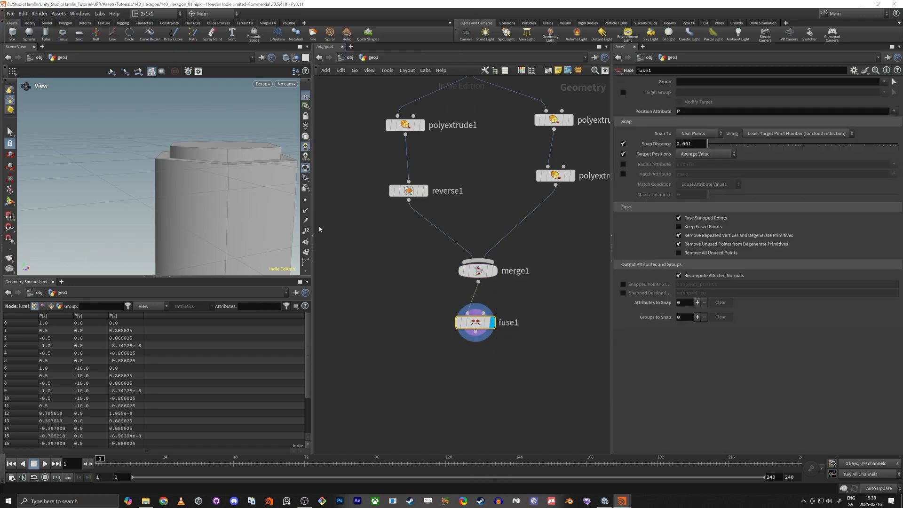
# Compare the points on the column's top edge across the reverse, third PolyExtrude, merge and fuse nodes, ending on the fuse node
pyautogui.moveTo(220, 159); pyautogui.dragTo(263, 197)
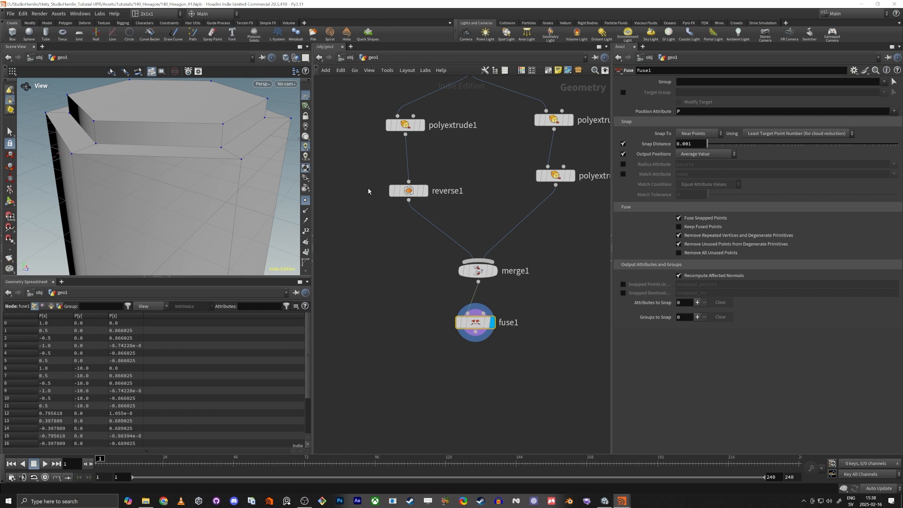
pyautogui.click(426, 191)
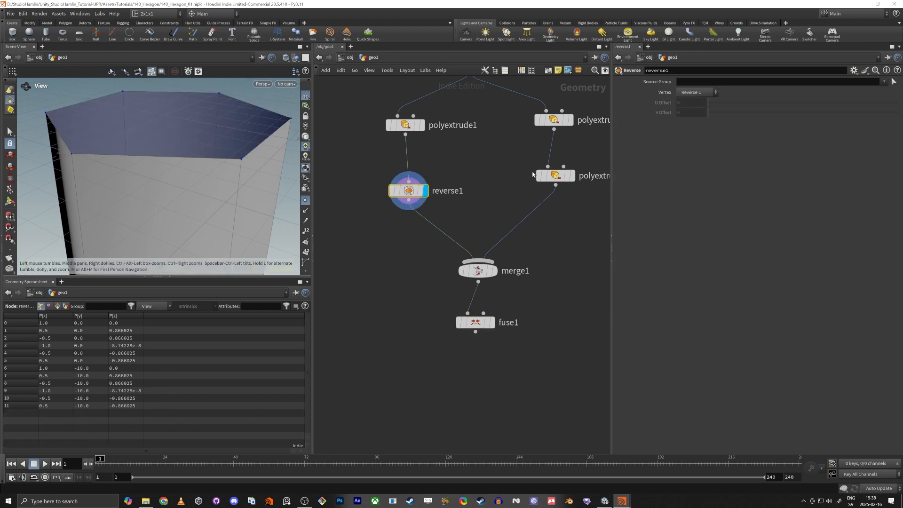
pyautogui.click(571, 175)
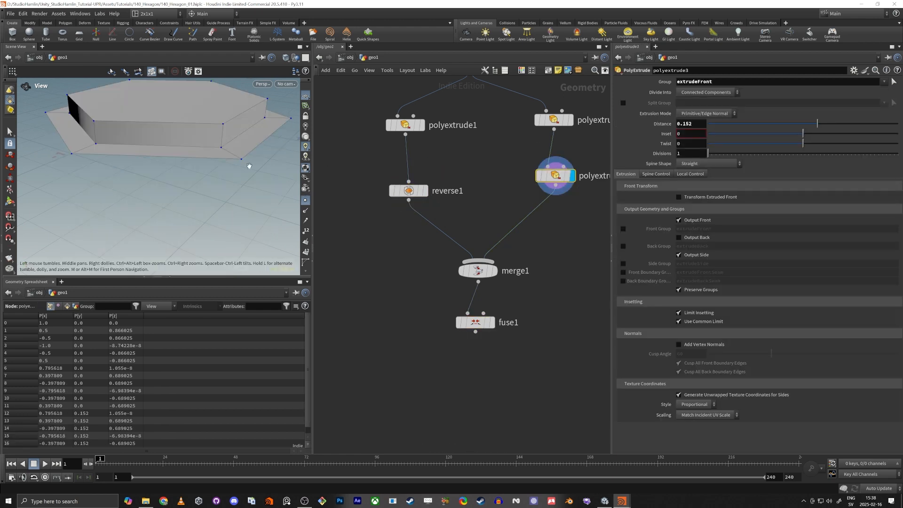
pyautogui.moveTo(249, 166)
pyautogui.mouseDown()
pyautogui.moveTo(249, 150)
pyautogui.moveTo(251, 161)
pyautogui.mouseUp()
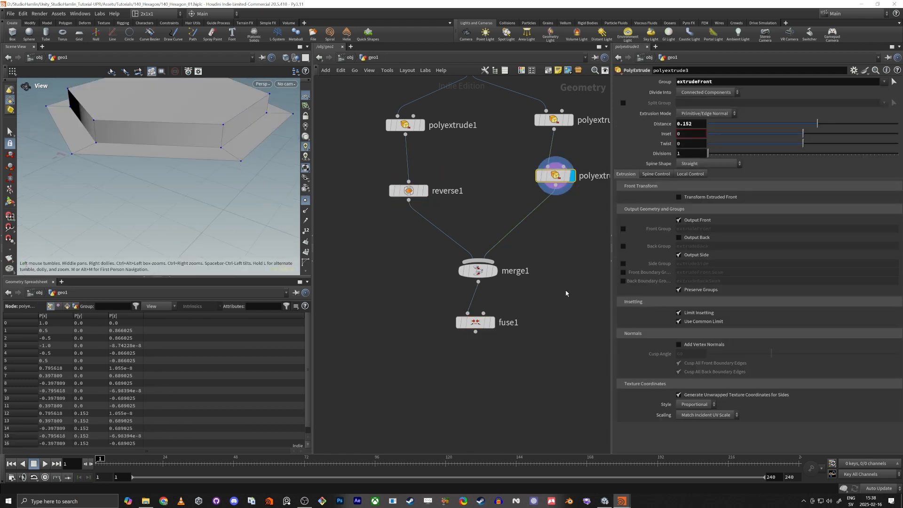
pyautogui.click(493, 271)
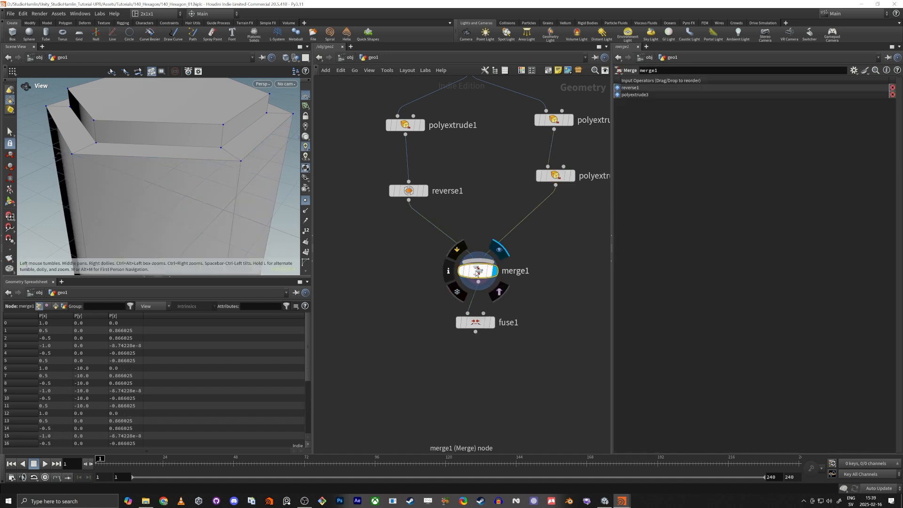
pyautogui.middleClick(479, 272)
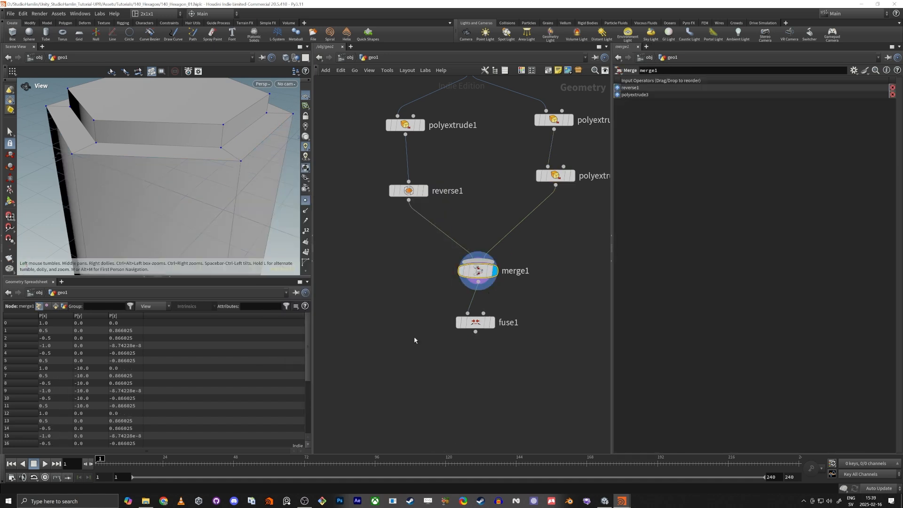
pyautogui.click(493, 322)
pyautogui.click(476, 325)
pyautogui.middleClick(476, 325)
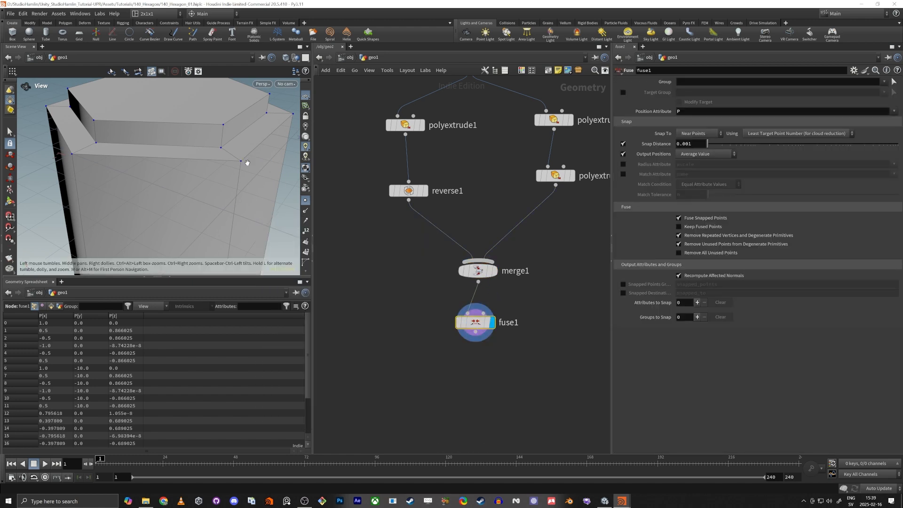
# Add a PolyBevel node after the Fuse node, align the nodes beneath the merge, and display the PolyBevel
pyautogui.moveTo(499, 415); pyautogui.dragTo(495, 364, button='middle')
pyautogui.press('Tab')
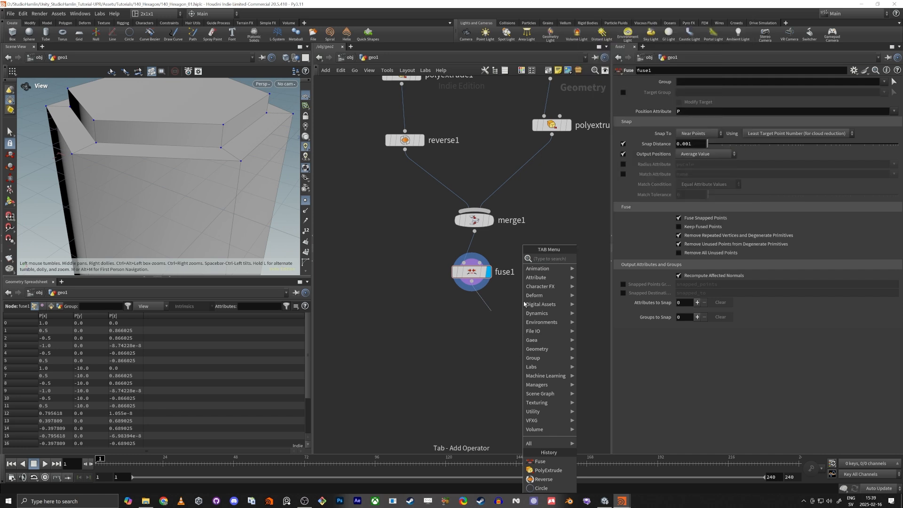
pyautogui.write('polybev')
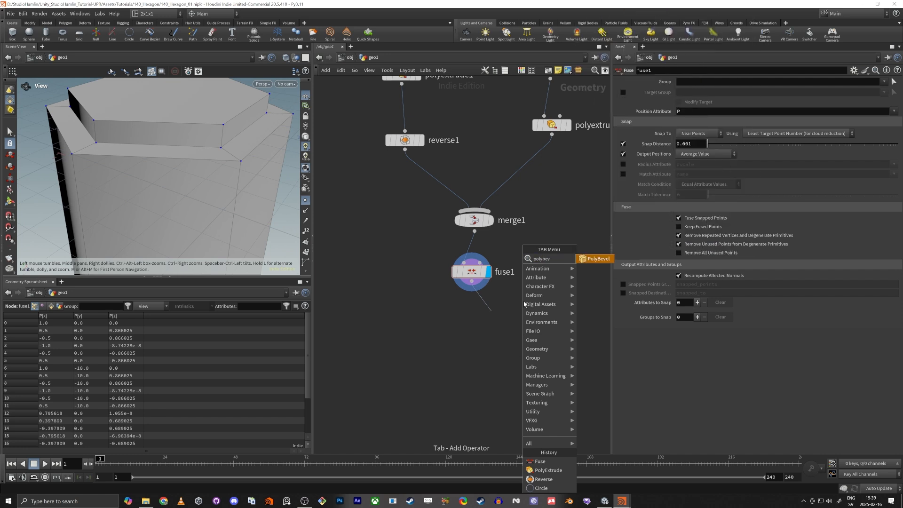
pyautogui.press('Return')
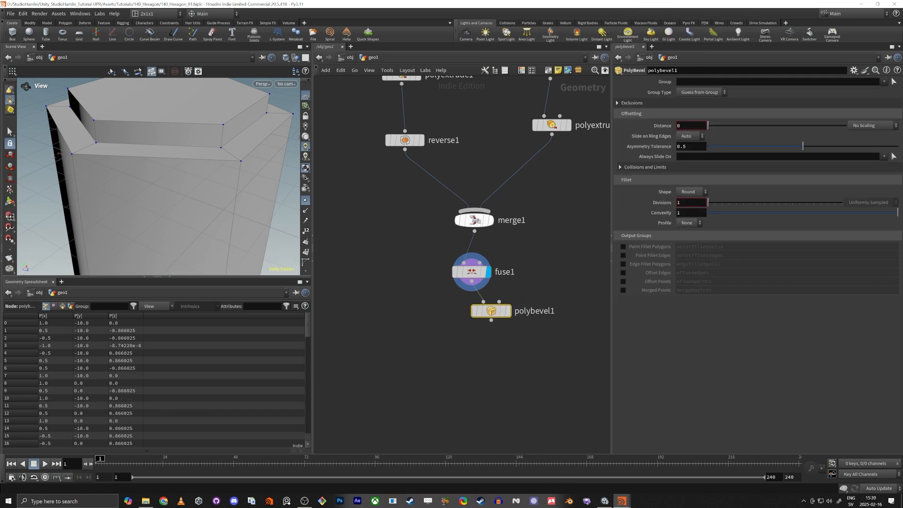
pyautogui.moveTo(477, 222); pyautogui.dragTo(477, 264)
pyautogui.click(490, 300)
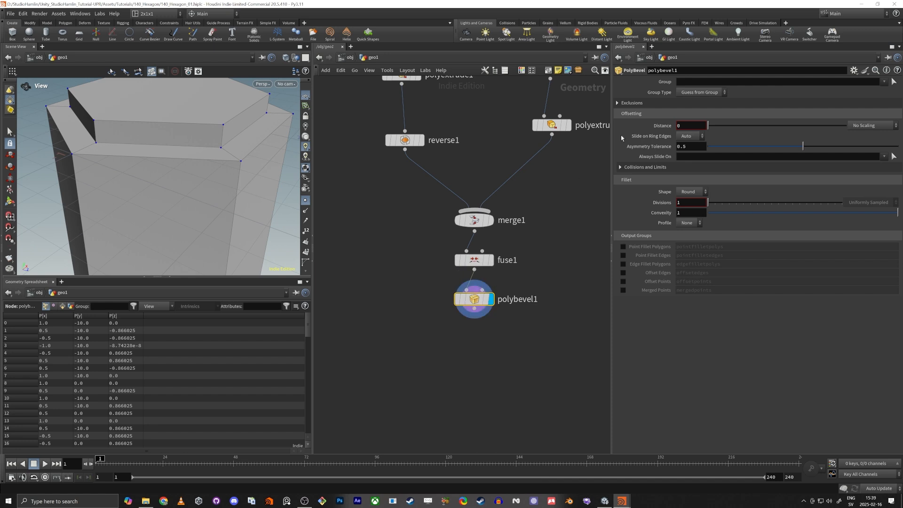
# Set the PolyBevel's distance to 0.049 and its divisions to 2
pyautogui.moveTo(708, 125)
pyautogui.mouseDown()
pyautogui.moveTo(723, 126)
pyautogui.moveTo(714, 126)
pyautogui.mouseUp()
pyautogui.moveTo(254, 180); pyautogui.dragTo(271, 166)
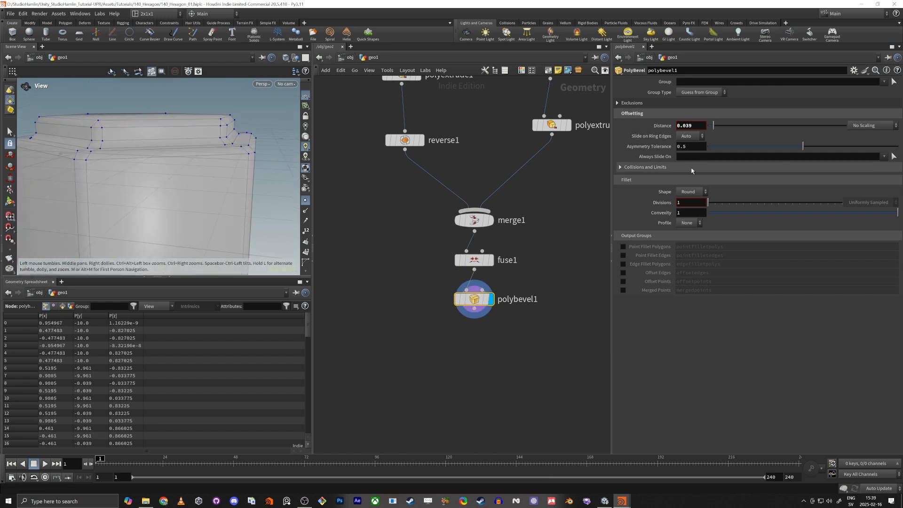
pyautogui.moveTo(708, 202); pyautogui.dragTo(714, 203)
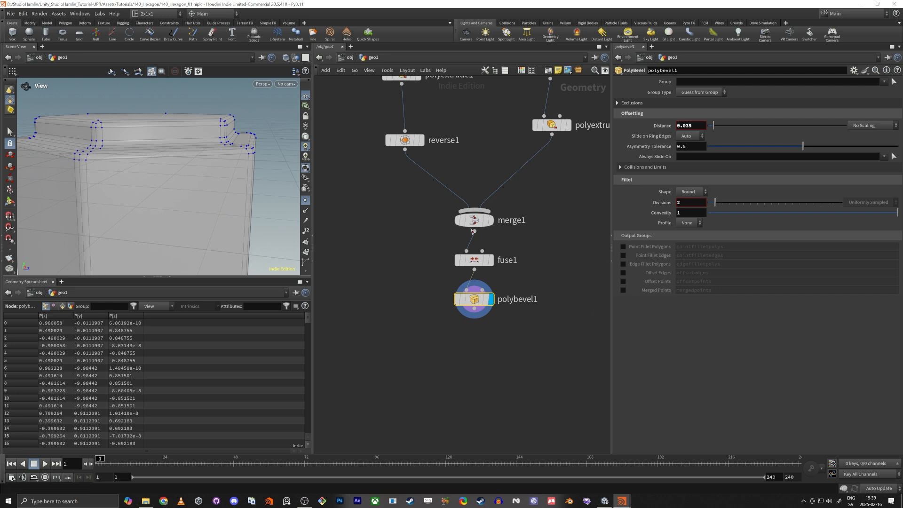
pyautogui.moveTo(270, 193); pyautogui.dragTo(263, 160)
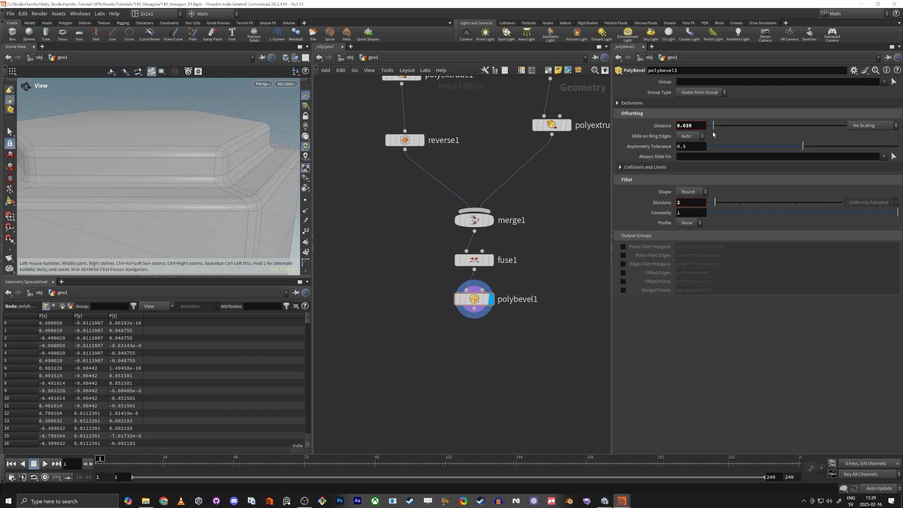
pyautogui.moveTo(692, 126); pyautogui.dragTo(710, 159, button='middle')
pyautogui.moveTo(269, 172); pyautogui.dragTo(193, 188)
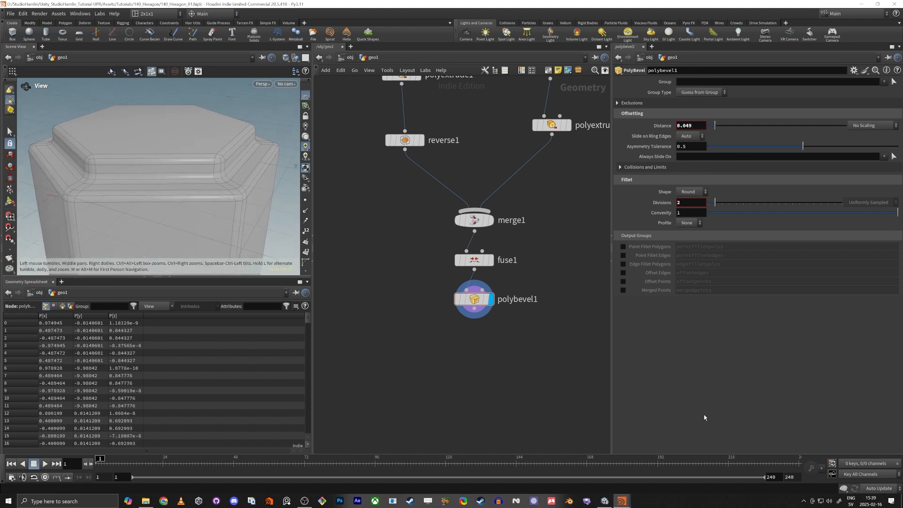
# Place a Match Size node below the PolyBevel node
pyautogui.moveTo(506, 378); pyautogui.dragTo(504, 302, button='middle')
pyautogui.press('Tab')
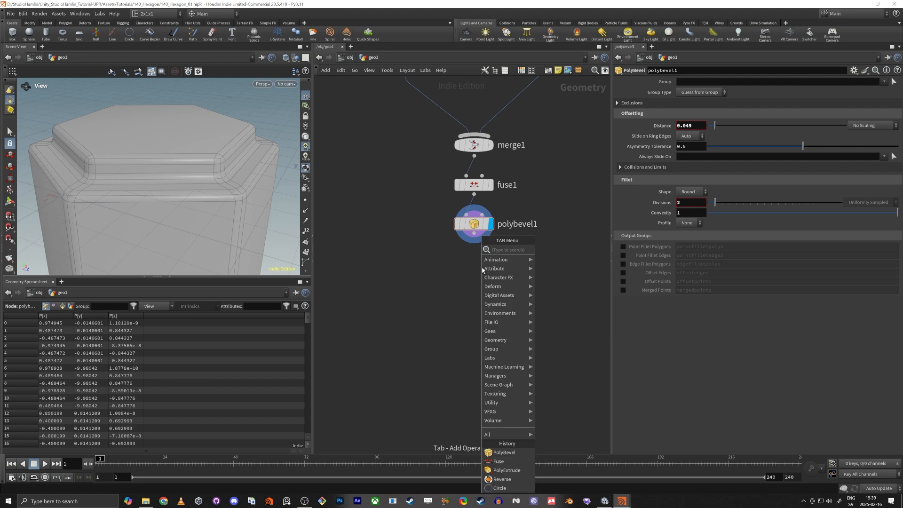
pyautogui.write('match')
pyautogui.press('Down')
pyautogui.press('Down')
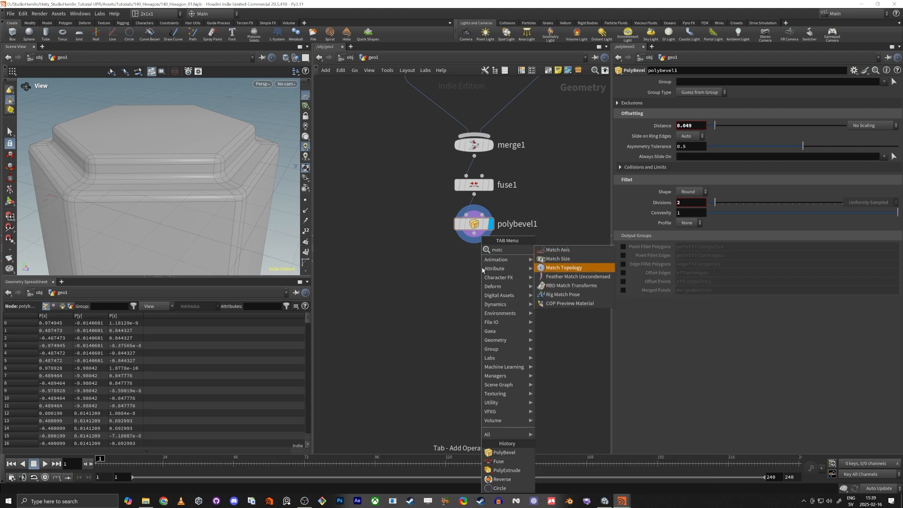
pyautogui.press('Up')
pyautogui.press('Return')
pyautogui.click(482, 271)
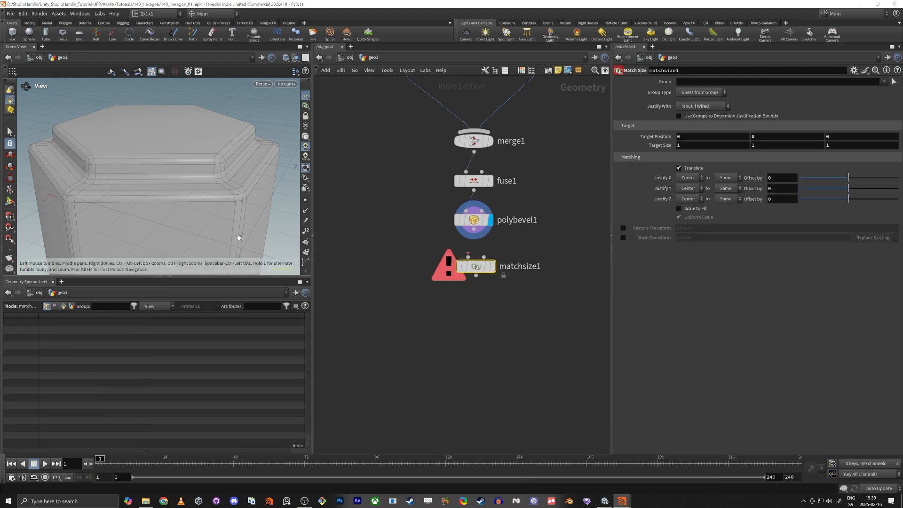
# Switch the viewport to the front view, connect the PolyBevel to the Match Size node's first input, and display the Match Size
pyautogui.hotkey('space', '2')
pyautogui.hotkey('space', '3')
pyautogui.moveTo(212, 105); pyautogui.dragTo(185, 214, button='middle')
pyautogui.scroll(5, 169, 128)
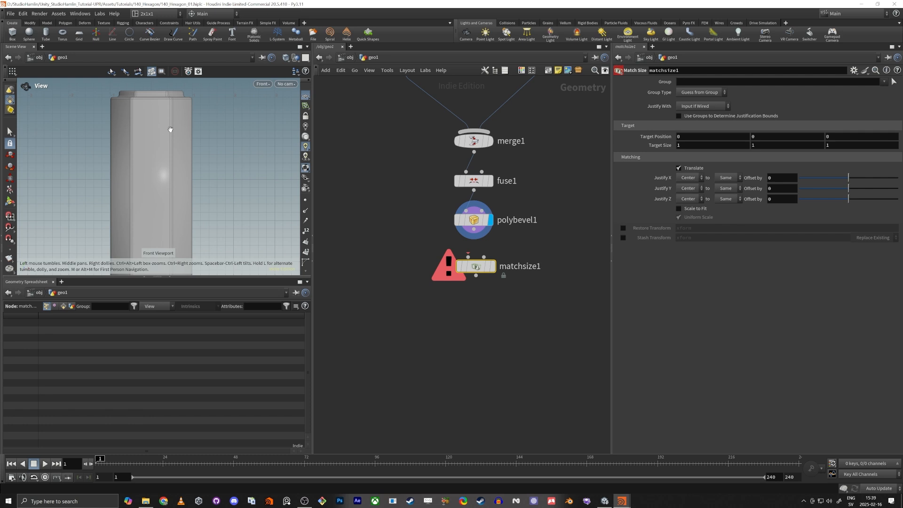
pyautogui.moveTo(216, 125); pyautogui.dragTo(185, 248, button='middle')
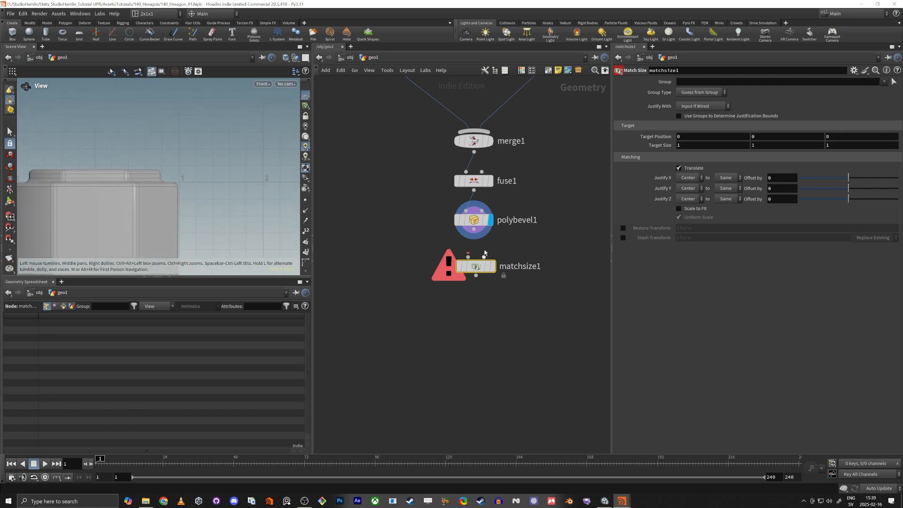
pyautogui.moveTo(468, 257); pyautogui.dragTo(473, 229)
pyautogui.press('r')
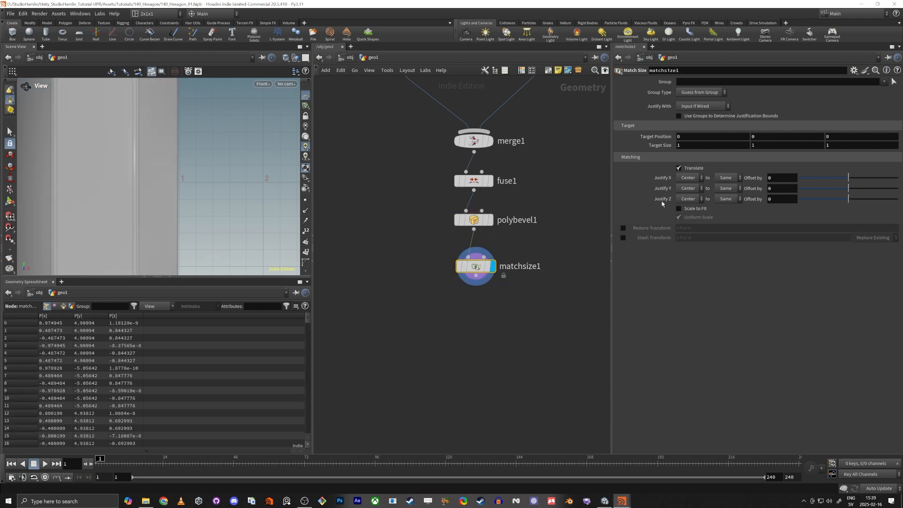
# Set the Match Size justification to None for X and Z and to Max for Y
pyautogui.click(688, 178)
pyautogui.click(688, 180)
pyautogui.click(688, 199)
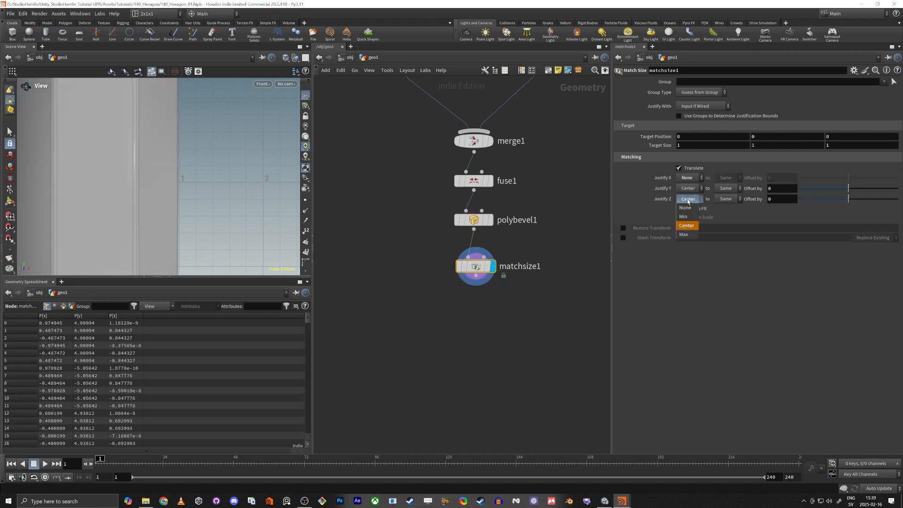
pyautogui.click(688, 202)
pyautogui.click(685, 188)
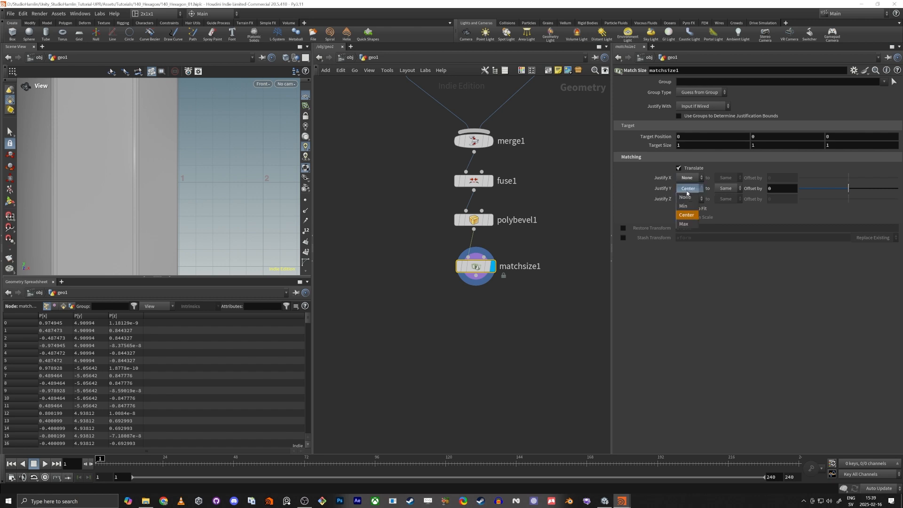
pyautogui.click(685, 222)
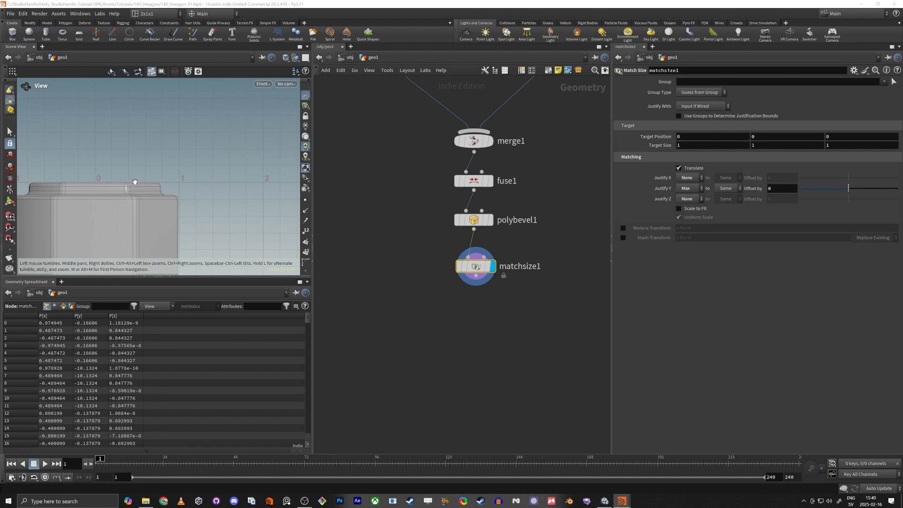
pyautogui.moveTo(494, 363); pyautogui.dragTo(475, 259, button='middle')
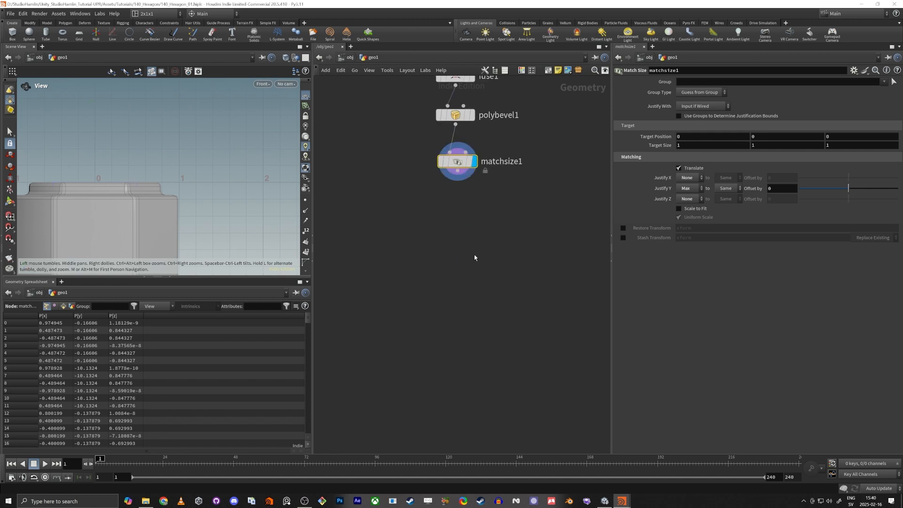
# Add a UV Unwrap node connected to the output of the Match Size node
pyautogui.click(458, 170)
pyautogui.press('Tab')
pyautogui.write('unw')
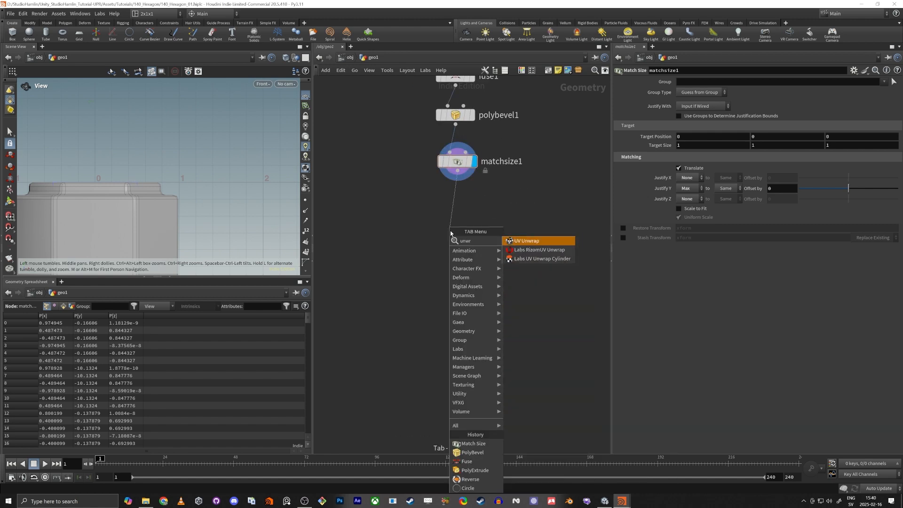
pyautogui.press('Return')
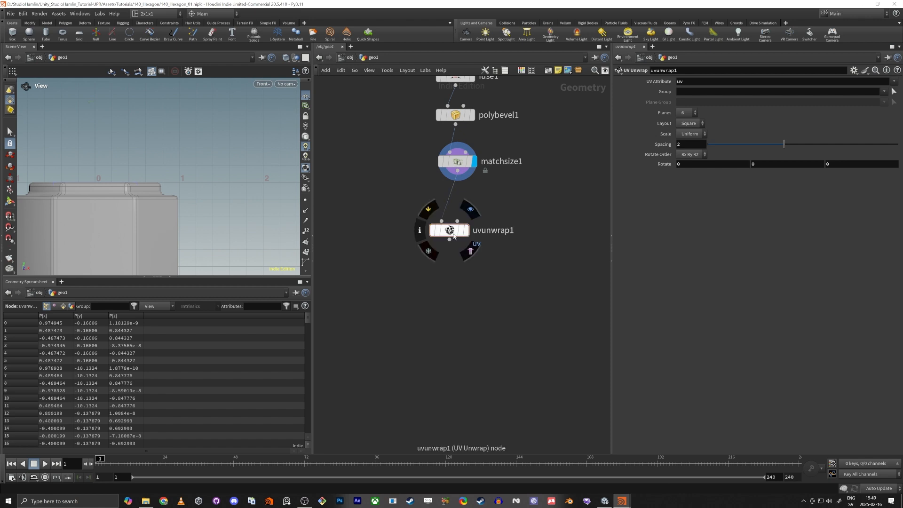
# Switch the viewport to the UV view and display the UV Unwrap node, placed directly under the Match Size node
pyautogui.hotkey('space', '5')
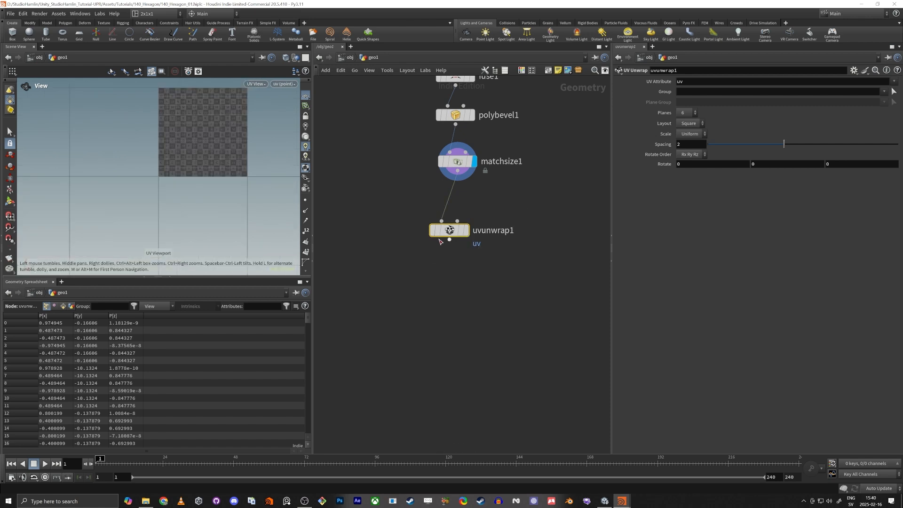
pyautogui.moveTo(214, 159); pyautogui.dragTo(189, 202, button='middle')
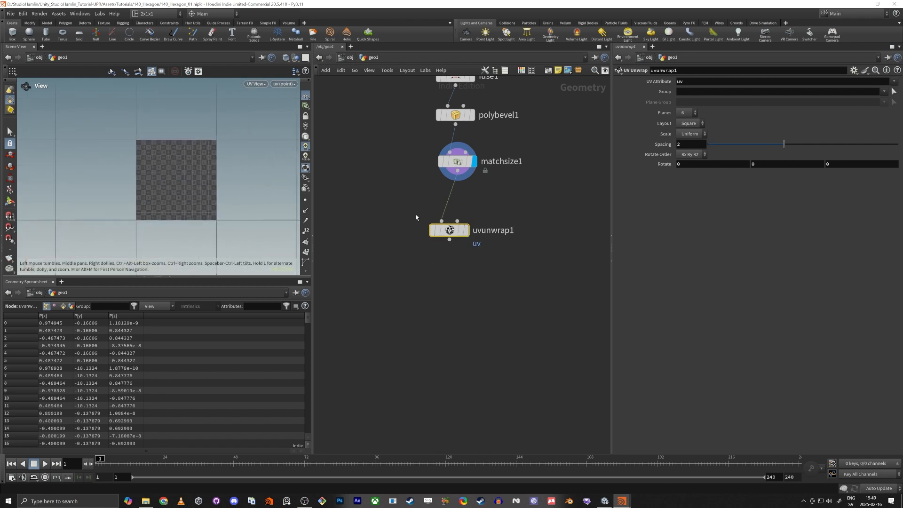
pyautogui.click(467, 231)
pyautogui.moveTo(451, 231); pyautogui.dragTo(461, 234)
pyautogui.press('f')
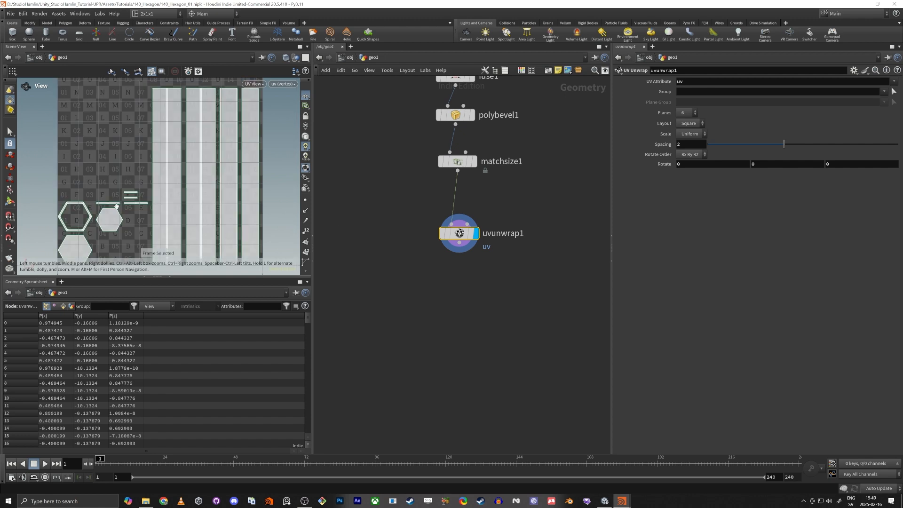
pyautogui.scroll(-5, 113, 198)
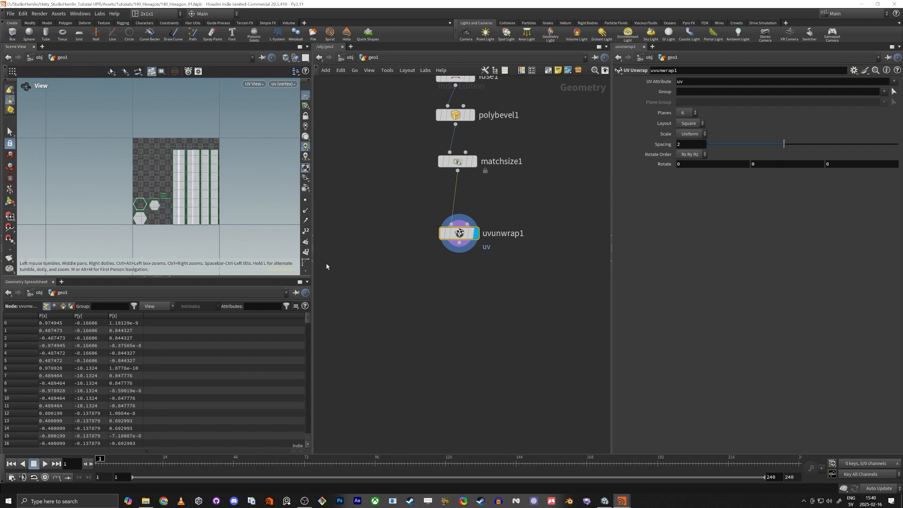
# Add a Transform node after the UV Unwrap, display it, and set its uniform scale to 100
pyautogui.press('Tab')
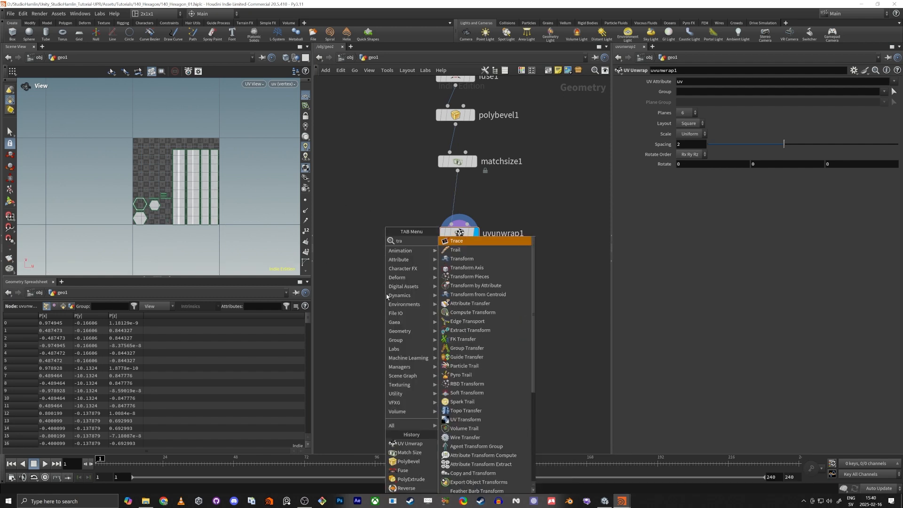
pyautogui.click(484, 259)
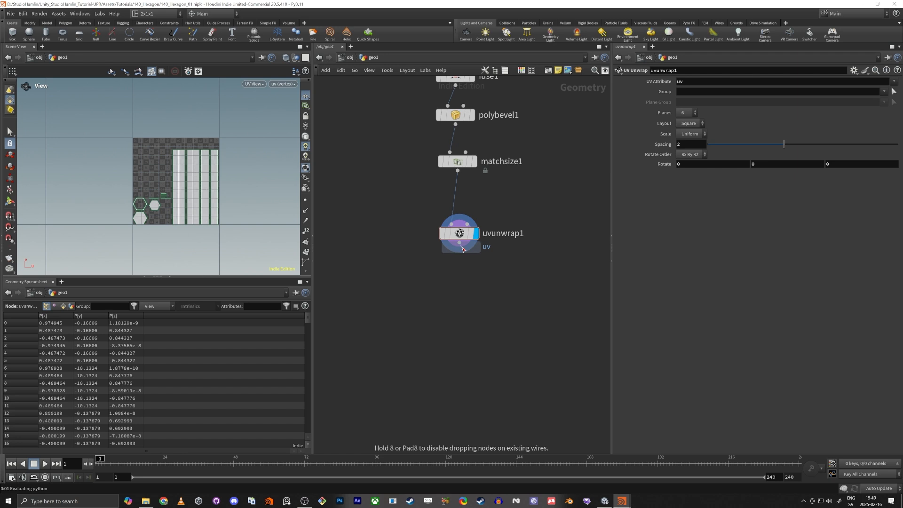
pyautogui.click(463, 275)
pyautogui.click(477, 272)
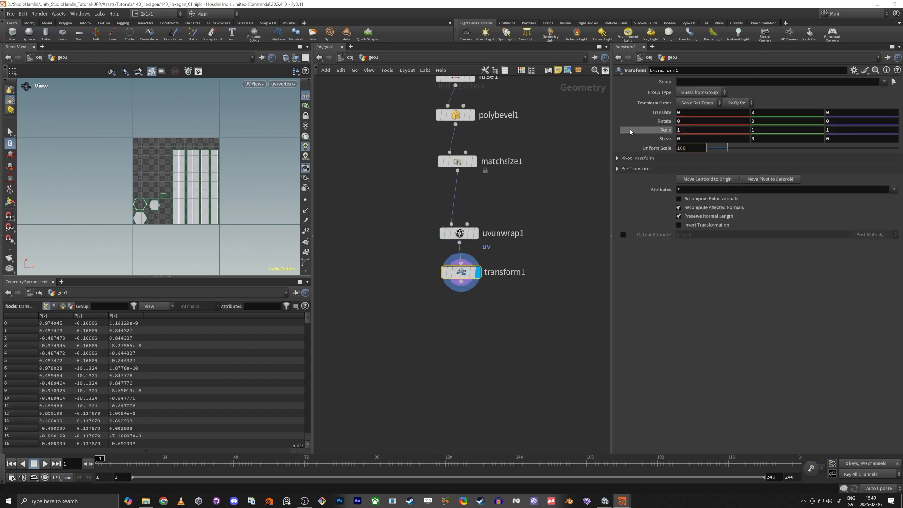
pyautogui.press('Return')
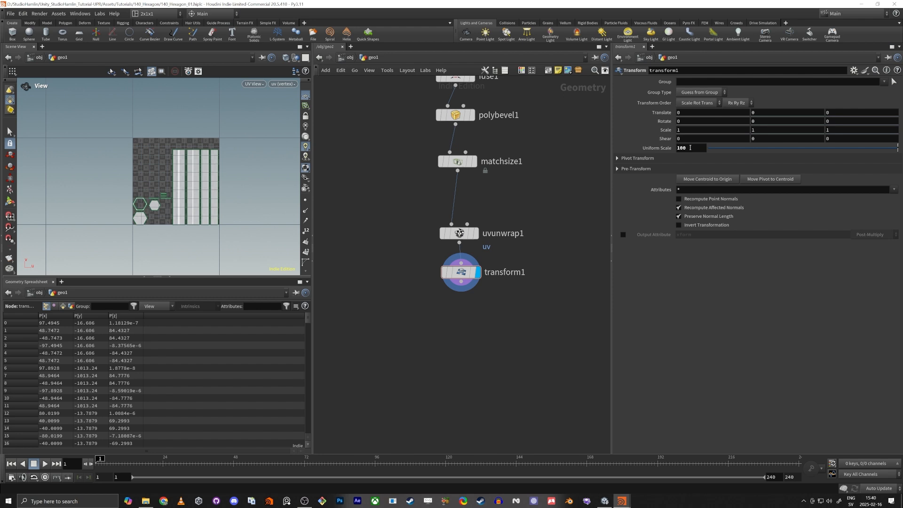
pyautogui.moveTo(691, 148); pyautogui.dragTo(670, 148)
pyautogui.moveTo(518, 318); pyautogui.dragTo(503, 265, button='middle')
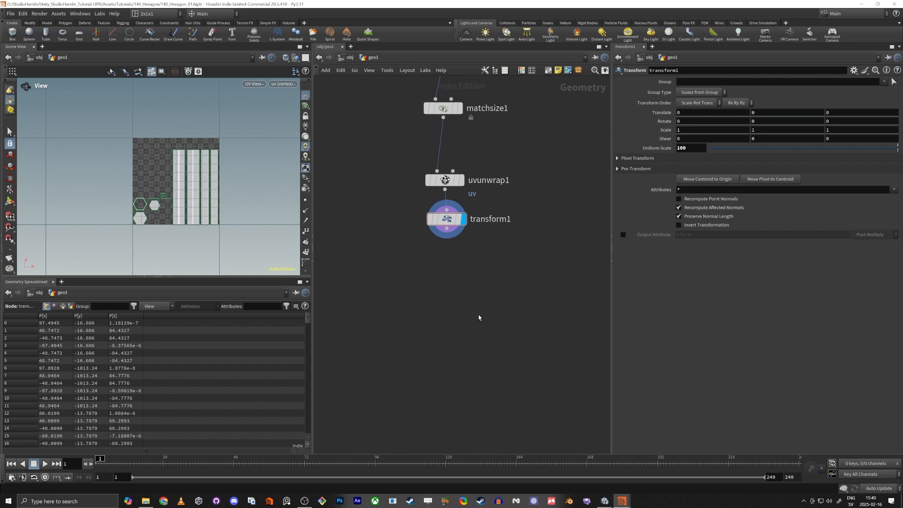
# Add a ROP FBX Output node connected below the Transform node
pyautogui.press('Tab')
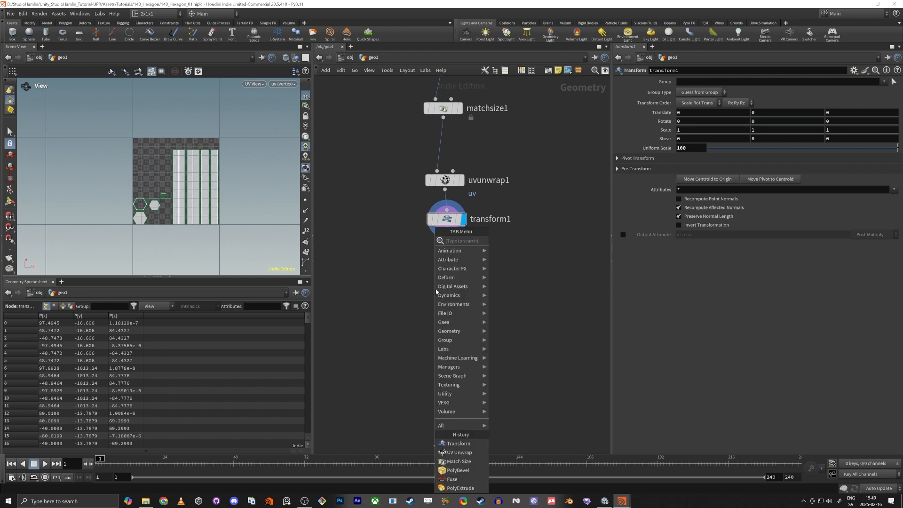
pyautogui.write('rop')
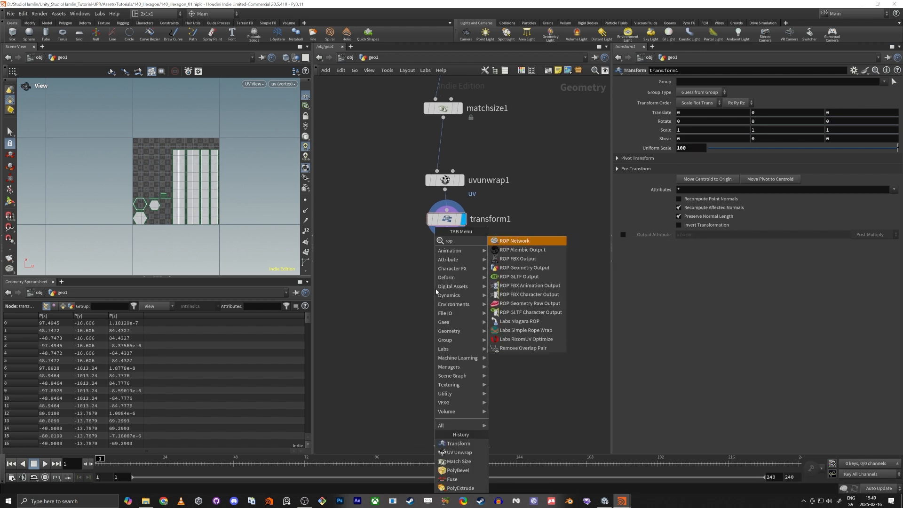
pyautogui.write(' f')
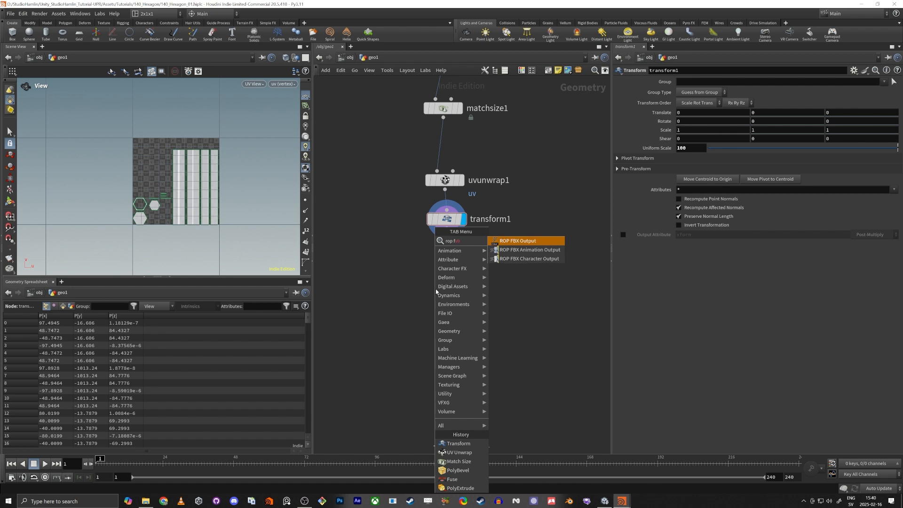
pyautogui.press('Return')
pyautogui.click(436, 289)
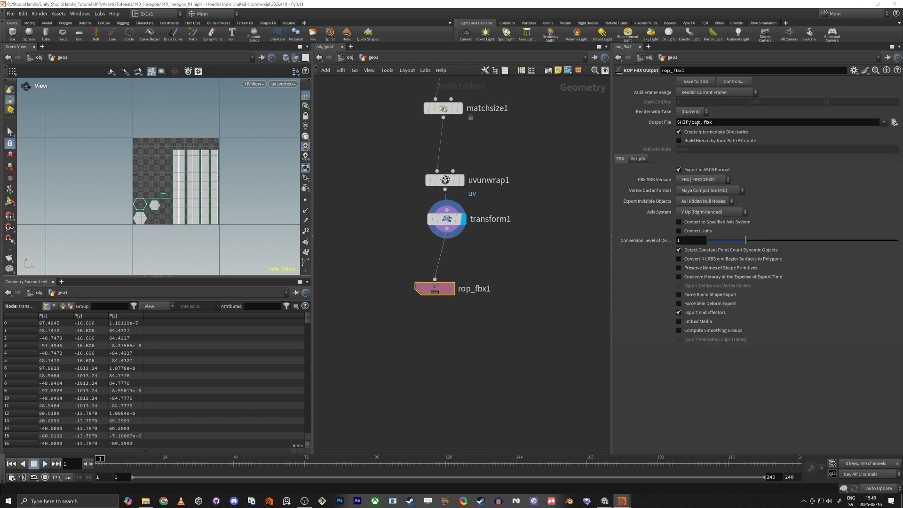
# Set the FBX output file to $HIP/Hexagon_Shape.fbx
pyautogui.click(697, 123)
pyautogui.press('Delete')
pyautogui.press('Delete')
pyautogui.press('BackSpace')
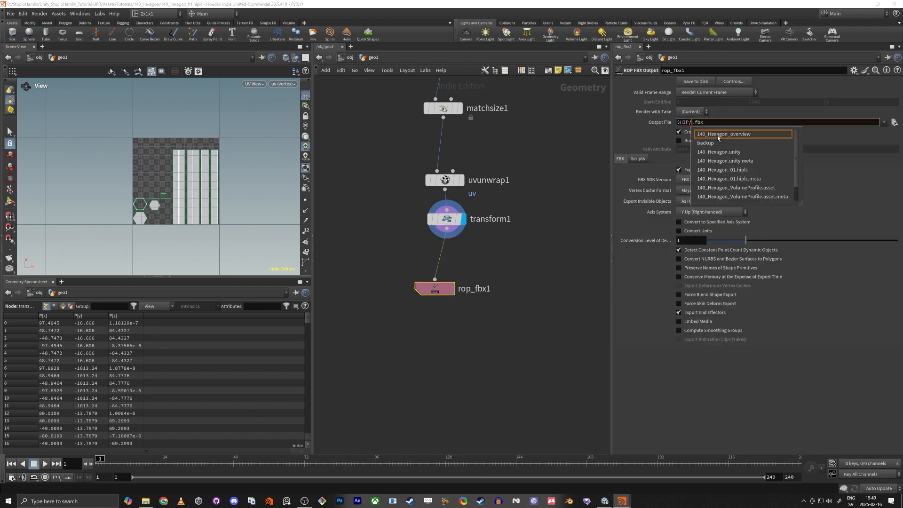
pyautogui.write('Hexagon_Shapo')
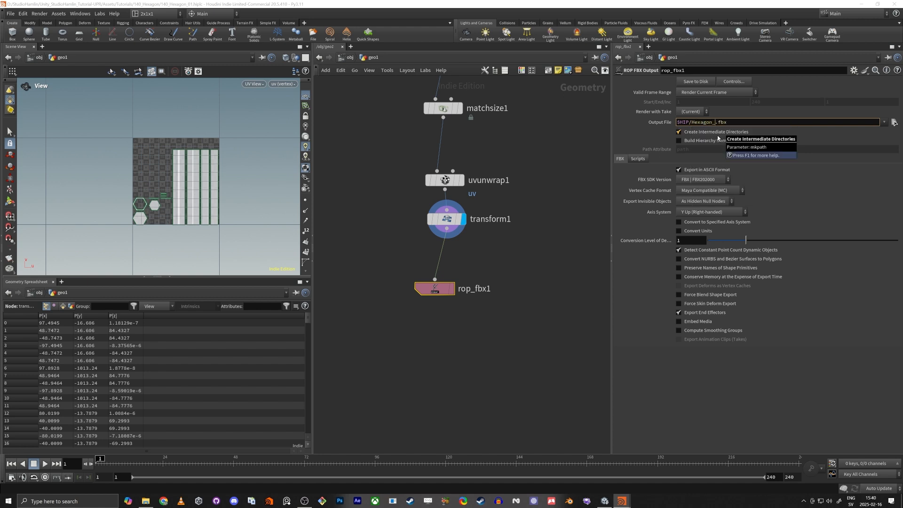
pyautogui.press('BackSpace')
pyautogui.write('e')
pyautogui.press('Return')
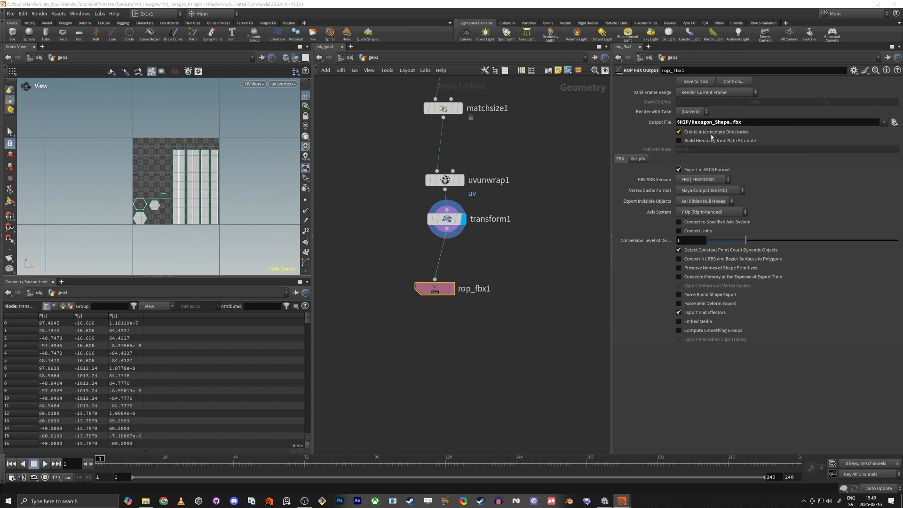
# Auto-arrange the node network into a neat chain and save the FBX output to disk
pyautogui.moveTo(382, 149); pyautogui.dragTo(387, 260, button='middle')
pyautogui.scroll(-2, 388, 260)
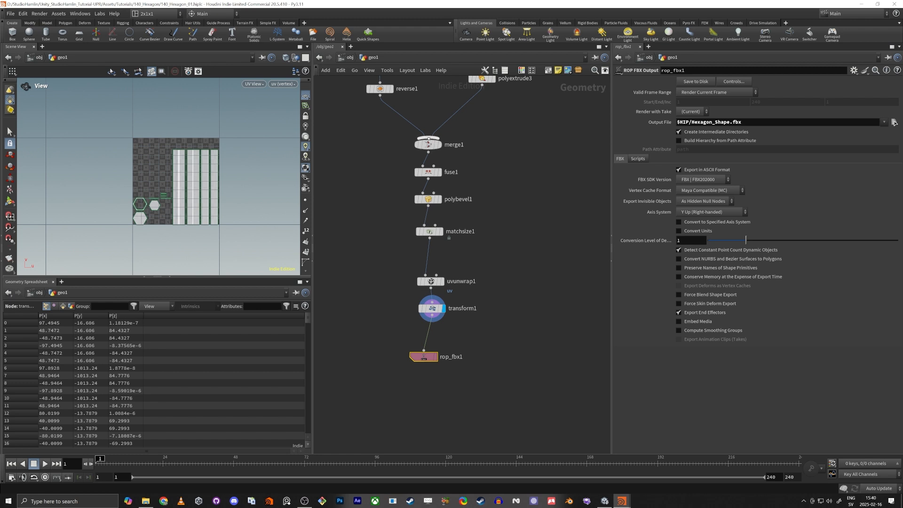
pyautogui.press('l')
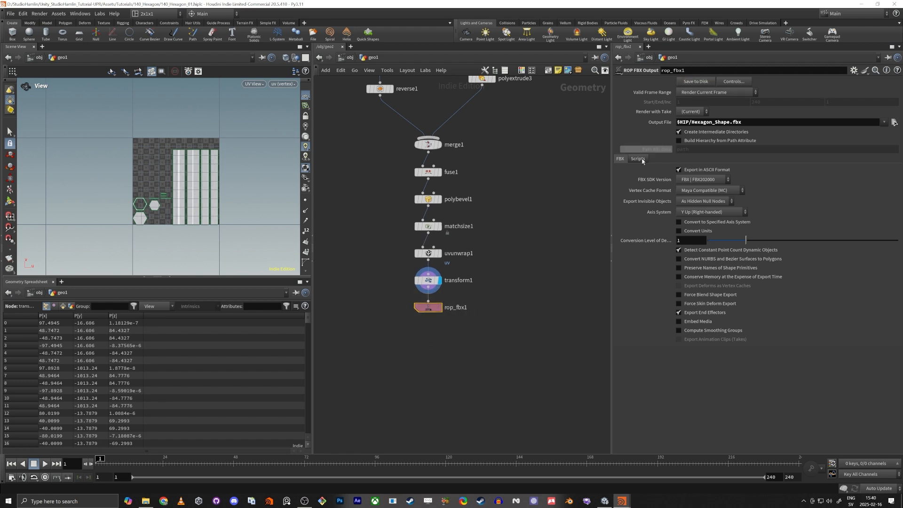
# Switch to Unity and inspect the mesh inside the imported Hexagon_Shape model
pyautogui.scroll(4, 486, 284)
pyautogui.doubleClick(460, 277)
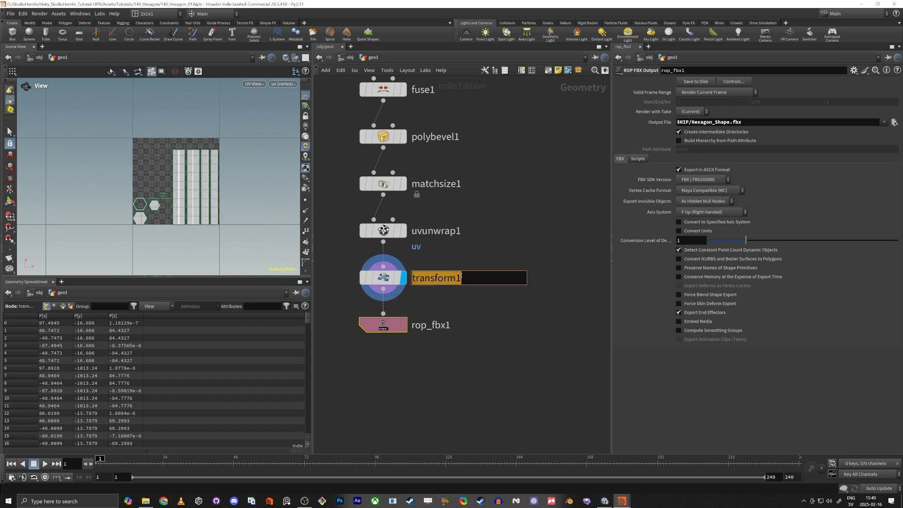
pyautogui.press('Escape')
pyautogui.hotkey('alt', 'Tab')
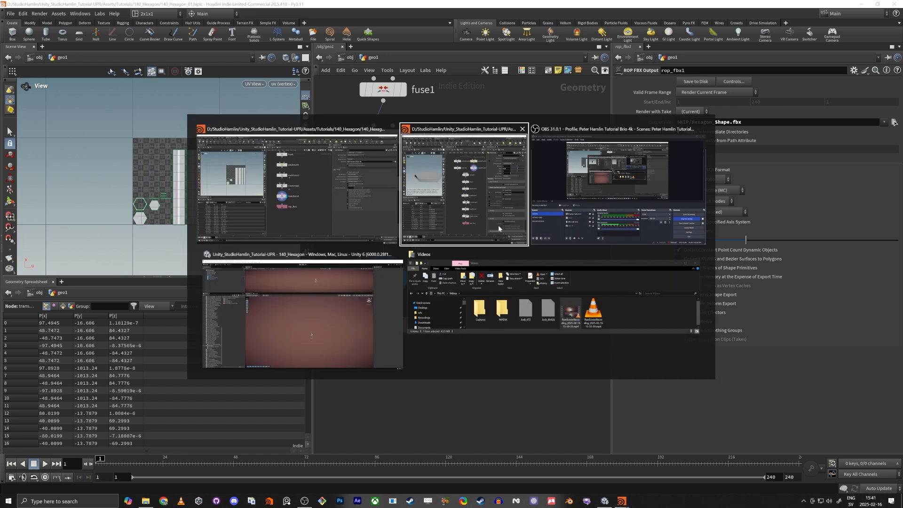
pyautogui.hotkey('alt', 'Tab')
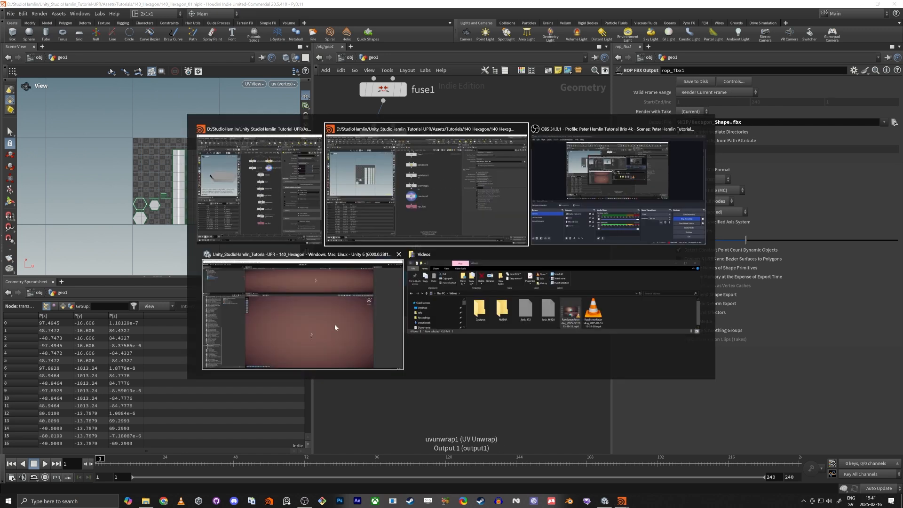
pyautogui.click(334, 324)
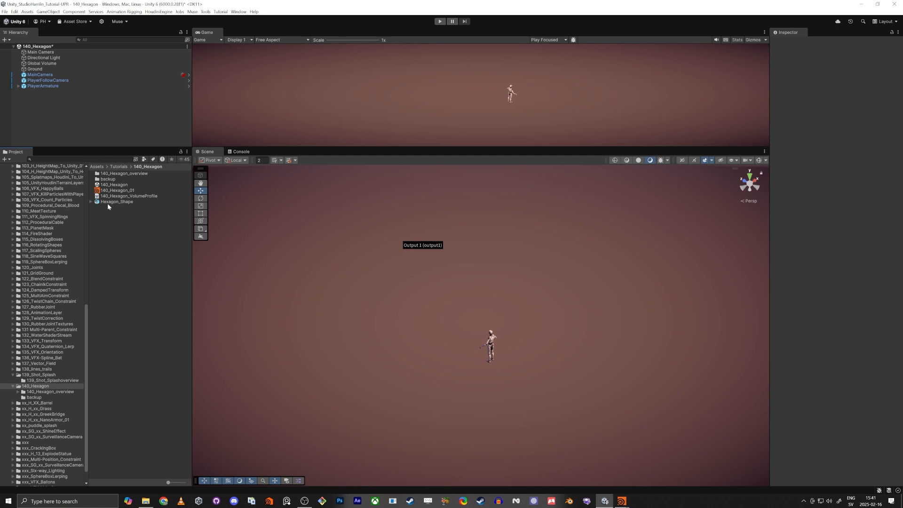
pyautogui.click(112, 208)
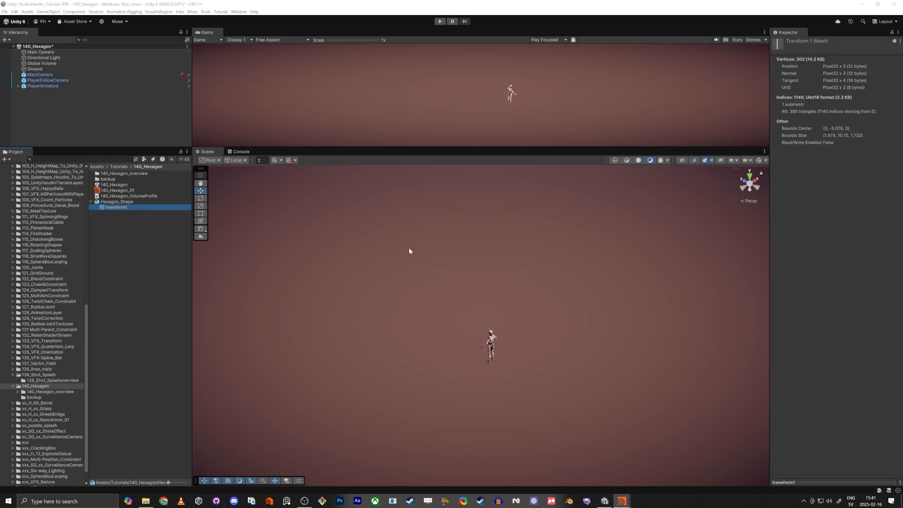
# Return to Houdini and rename the Transform node to hexagon_mesh
pyautogui.hotkey('alt', 'Tab')
pyautogui.doubleClick(452, 278)
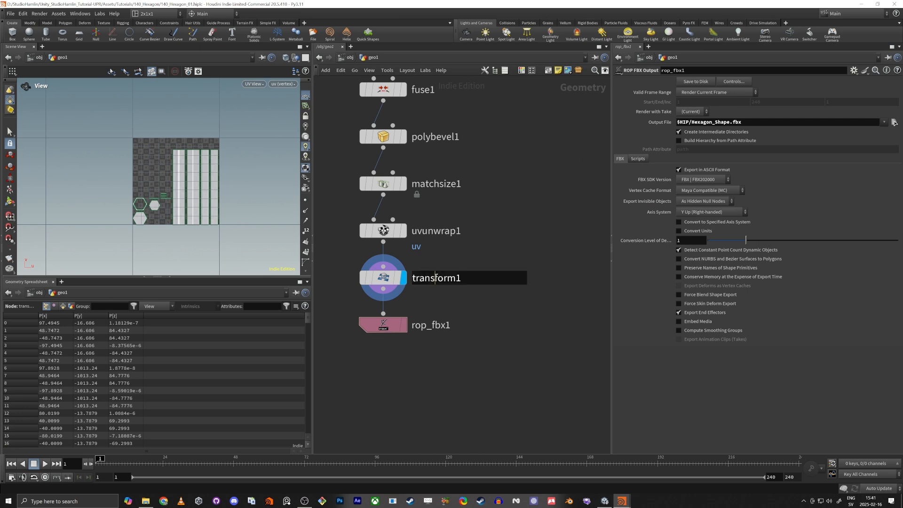
pyautogui.write('he')
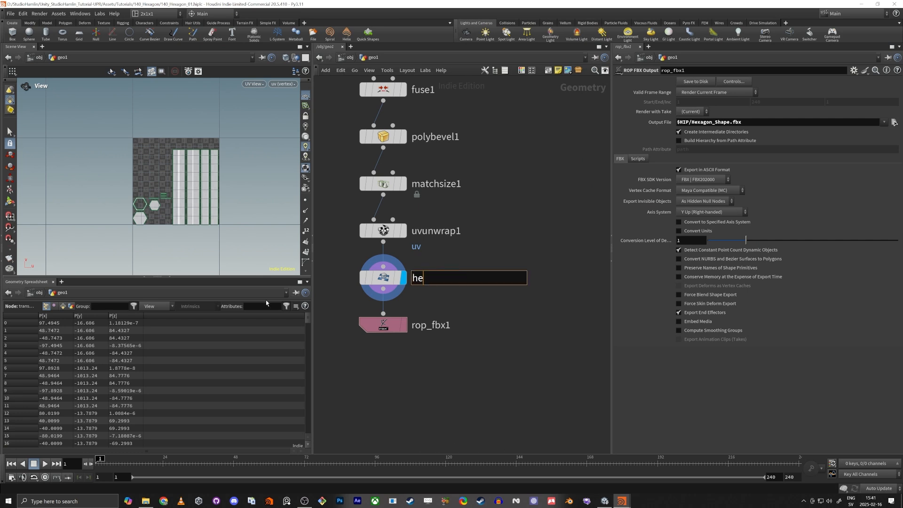
pyautogui.write('xagon_shap')
pyautogui.press('BackSpace')
pyautogui.press('BackSpace')
pyautogui.press('BackSpace')
pyautogui.press('BackSpace')
pyautogui.press('BackSpace')
pyautogui.write('_mesh')
pyautogui.press('Return')
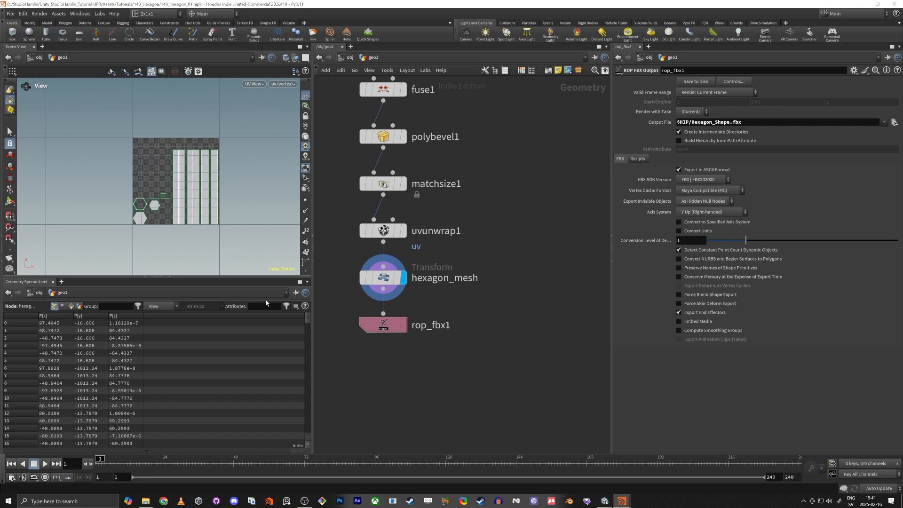
# Save the rop_fbx1 output to disk again and check the renamed mesh inside Hexagon_Shape in Unity
pyautogui.click(393, 324)
pyautogui.hotkey('alt', 'Tab')
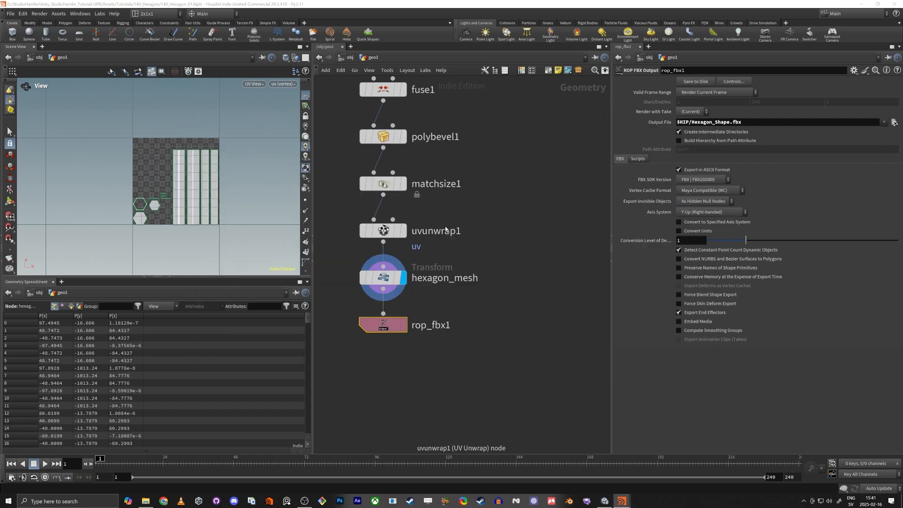
pyautogui.hotkey('alt', 'Tab')
pyautogui.hotkey('alt', 'Tab')
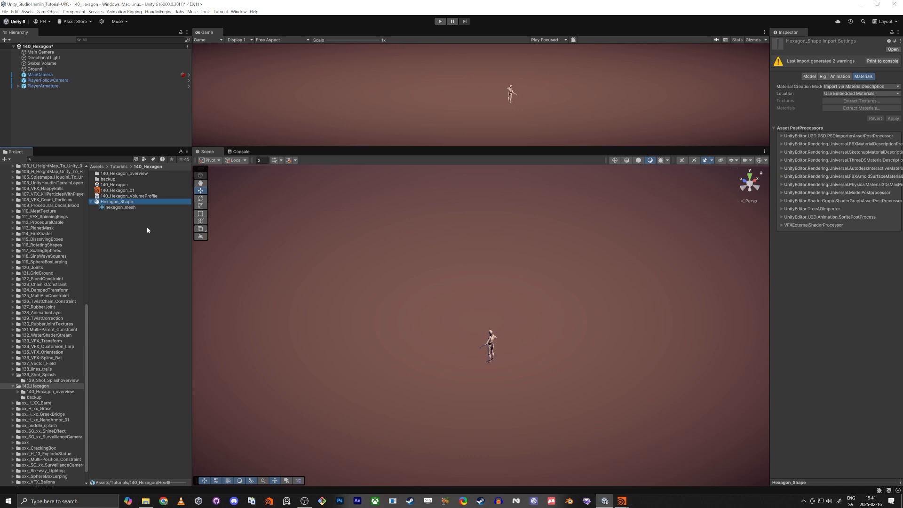
pyautogui.click(118, 208)
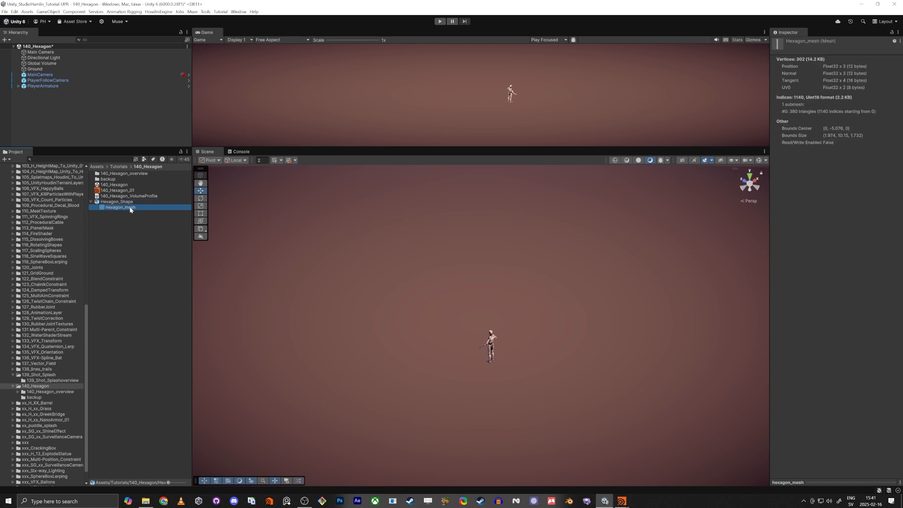
# Return to Houdini and insert an Attribute Wrangle node on the wire between hexagon_mesh and rop_fbx1
pyautogui.hotkey('alt', 'Tab')
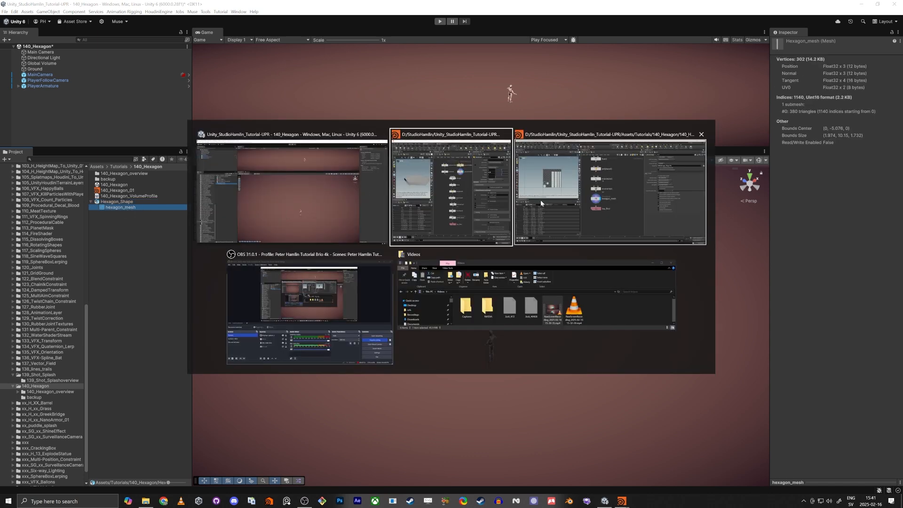
pyautogui.scroll(-3, 412, 401)
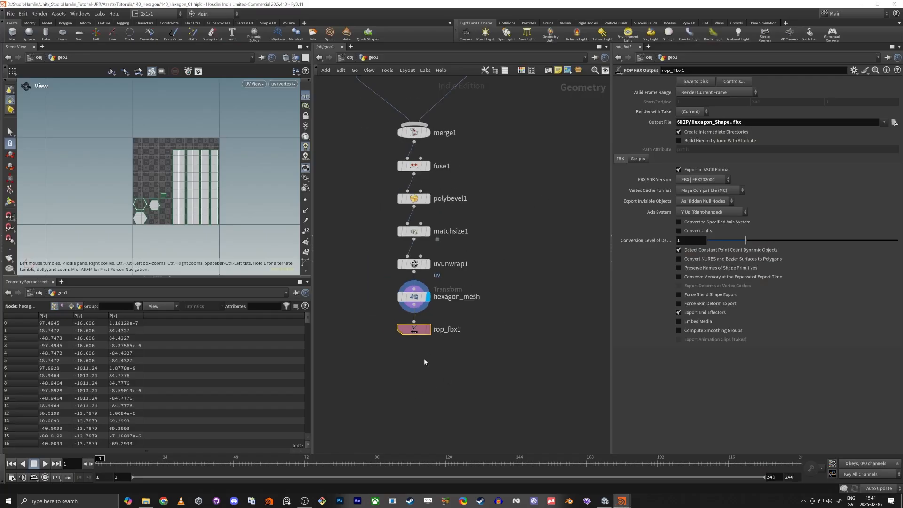
pyautogui.moveTo(433, 353); pyautogui.dragTo(487, 319, button='middle')
pyautogui.moveTo(467, 298); pyautogui.dragTo(474, 324)
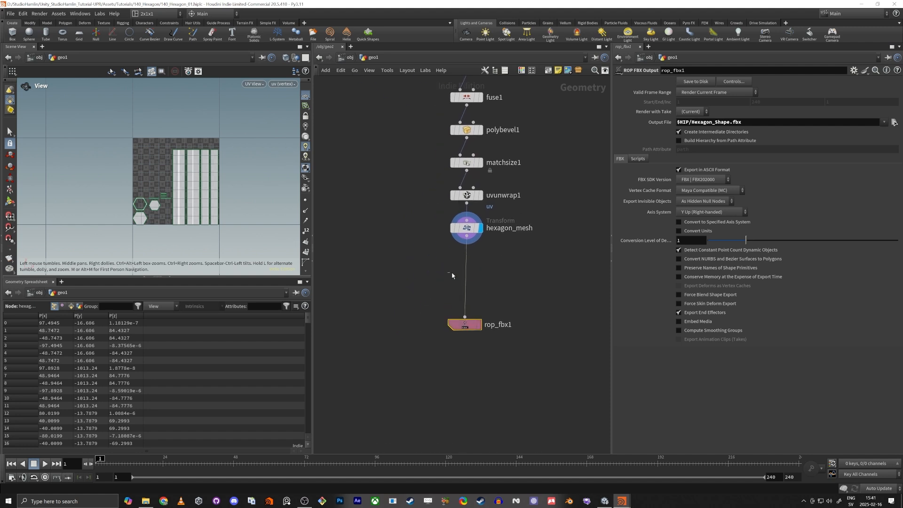
pyautogui.press('Tab')
pyautogui.write('wra')
pyautogui.press('Return')
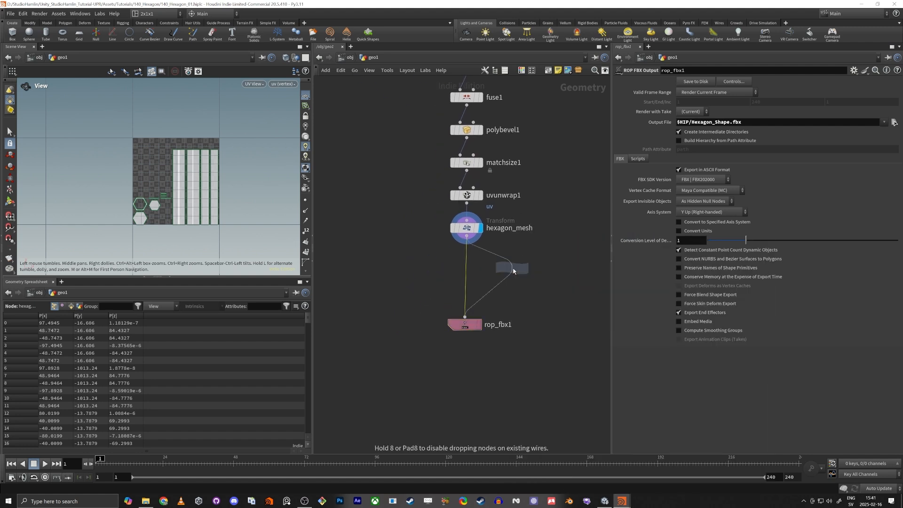
pyautogui.click(468, 275)
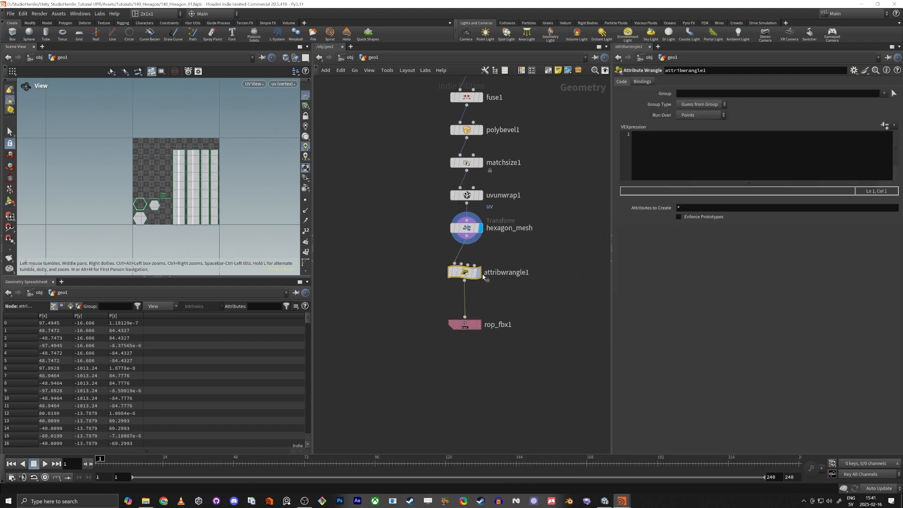
# Set the wrangle to run over Primitives, enter the expression s@name = ch("Name"); and generate its Name parameter
pyautogui.click(691, 115)
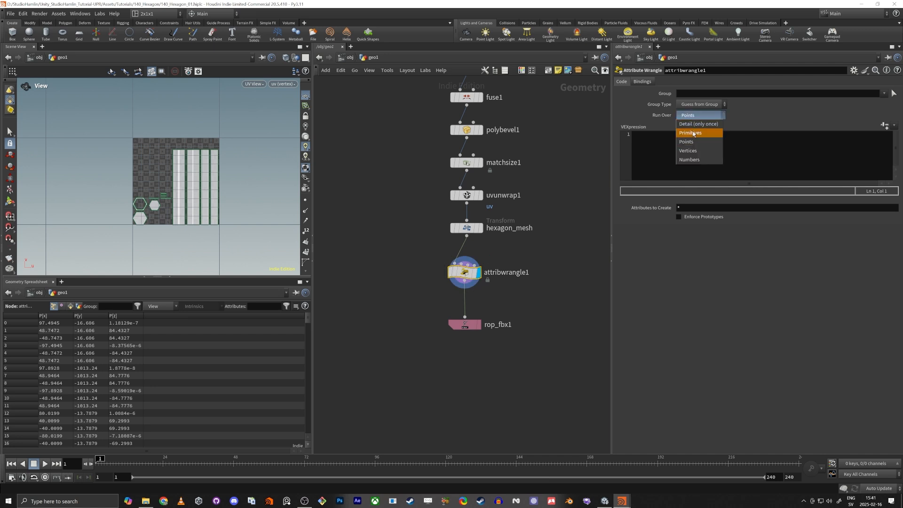
pyautogui.click(690, 133)
pyautogui.click(658, 155)
pyautogui.write('s@')
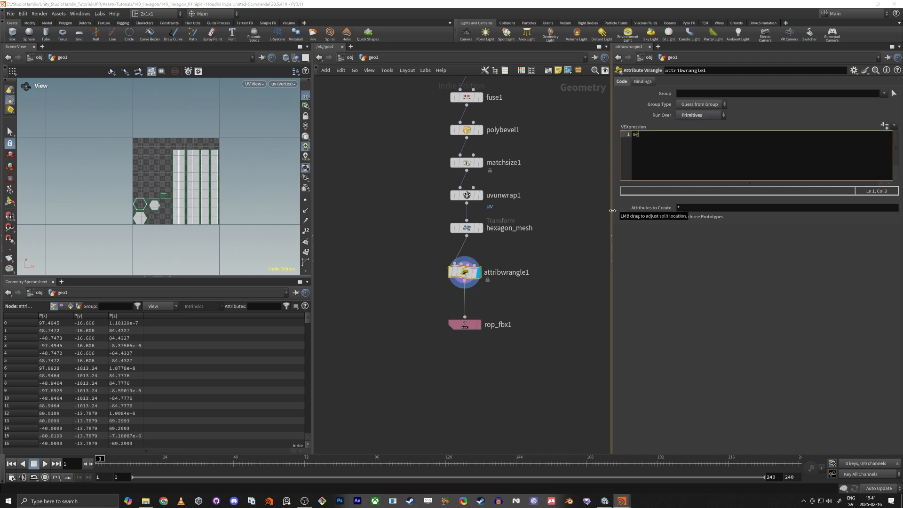
pyautogui.write('name = cg')
pyautogui.write('h(""')
pyautogui.write(')')
pyautogui.press('Left')
pyautogui.press('Left')
pyautogui.press('Left')
pyautogui.write('Name')
pyautogui.click(884, 125)
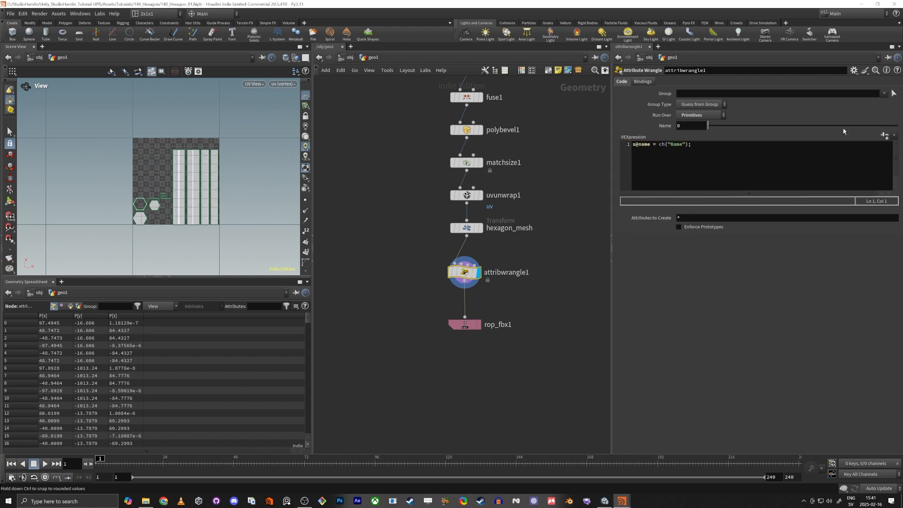
# Change the function in the wrangle expression to chs, delete the numeric Name spare parameter and regenerate it as a string
pyautogui.click(667, 147)
pyautogui.write('s')
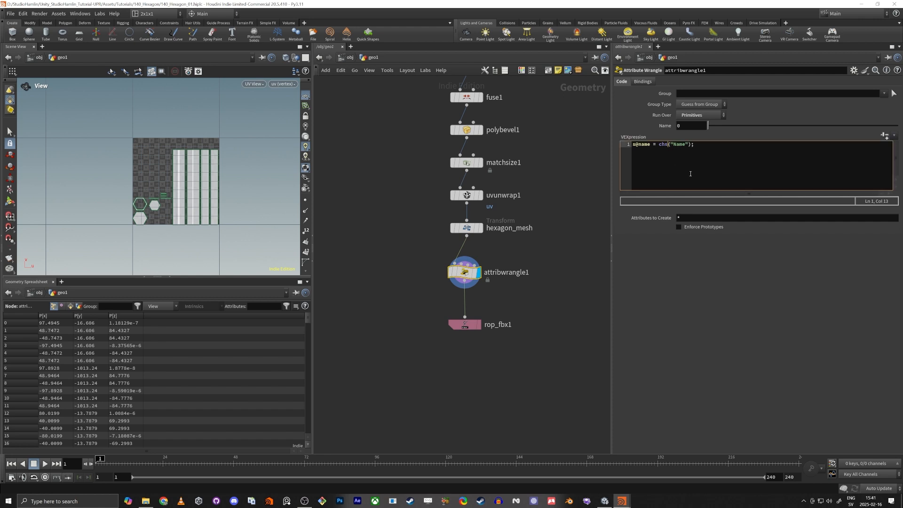
pyautogui.rightClick(664, 126)
pyautogui.moveTo(683, 308)
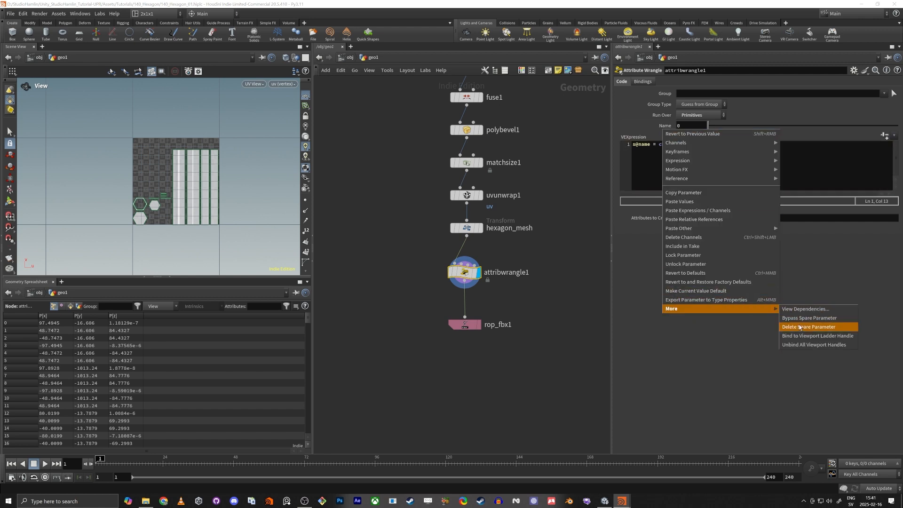
pyautogui.click(816, 327)
pyautogui.click(884, 126)
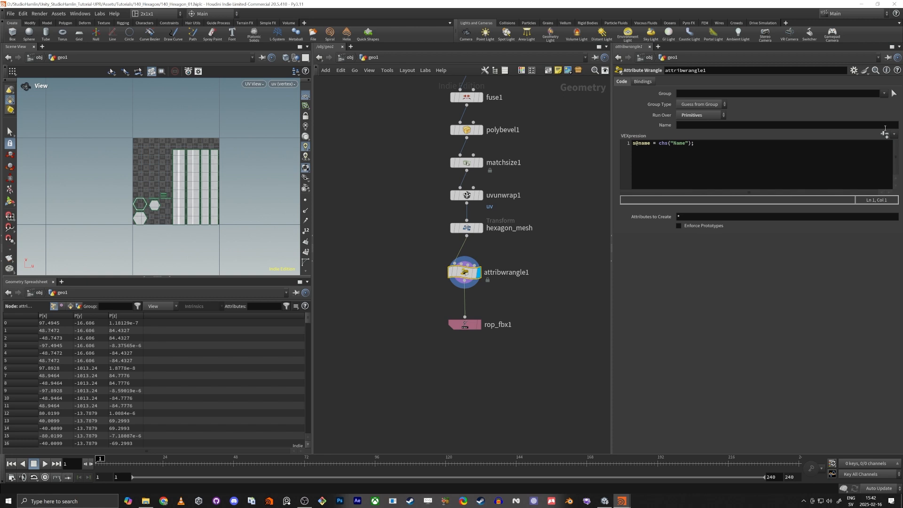
# Set the wrangle's Name parameter to Hexagon_Mesh and rename the node to set_name
pyautogui.click(722, 124)
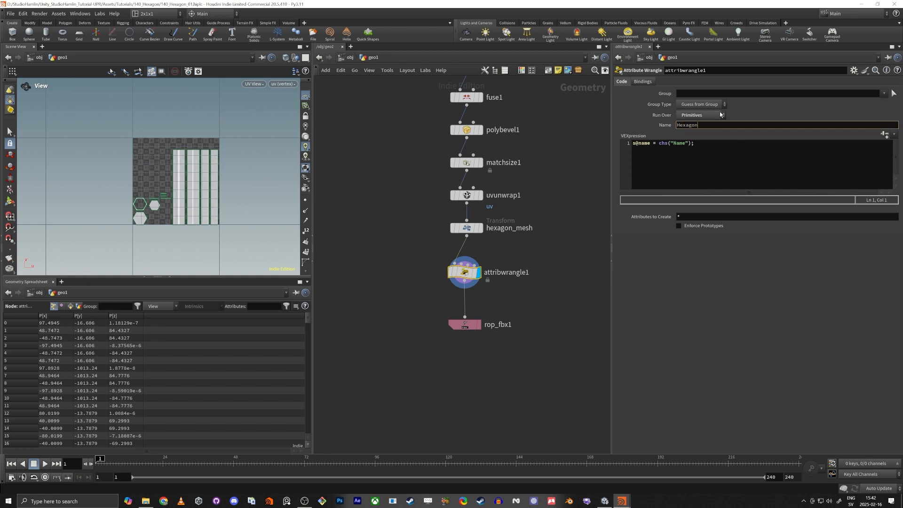
pyautogui.write('Hexagon_Mesh')
pyautogui.press('Return')
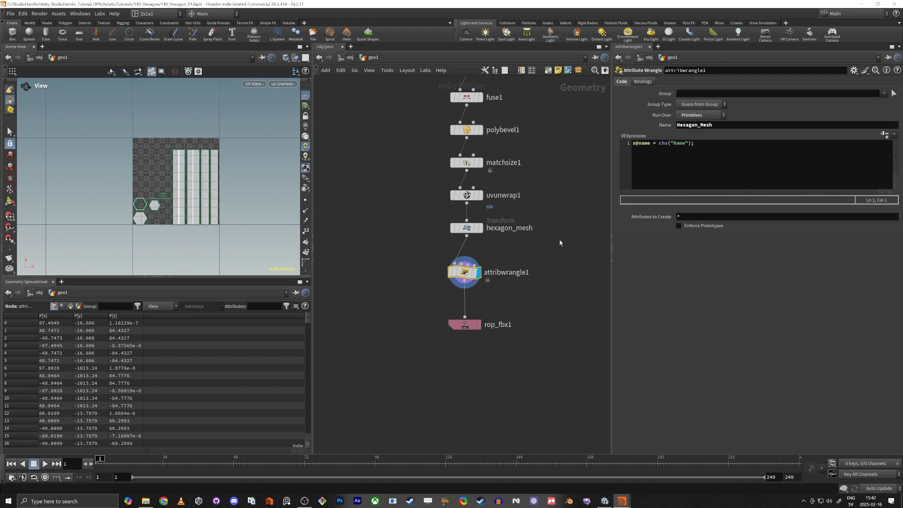
pyautogui.press('F2')
pyautogui.write('set_')
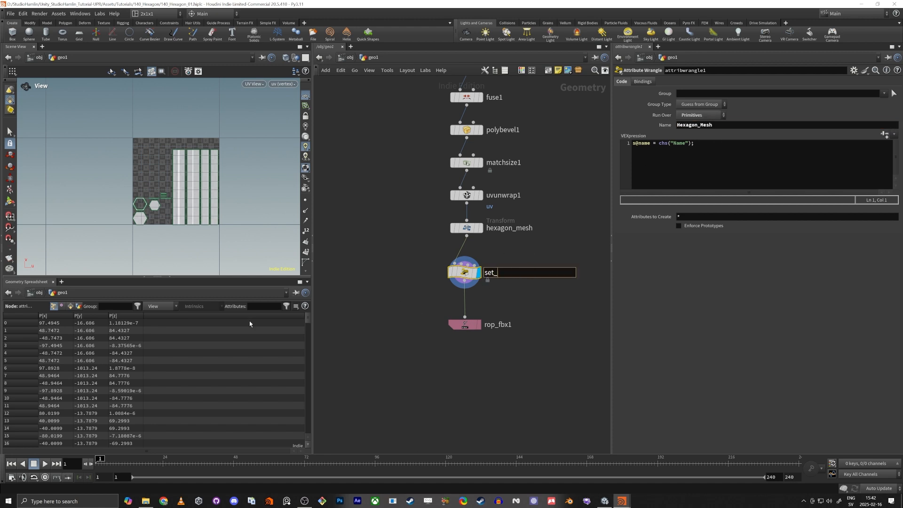
pyautogui.write('name')
pyautogui.press('Return')
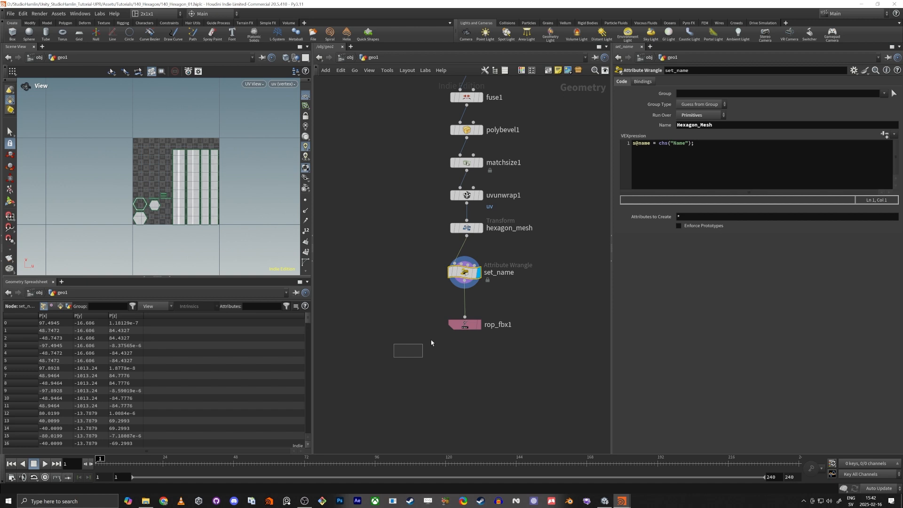
# Enable Build Hierarchy from Path Attribute on rop_fbx1 and set its path attribute to name
pyautogui.click(464, 324)
pyautogui.click(678, 140)
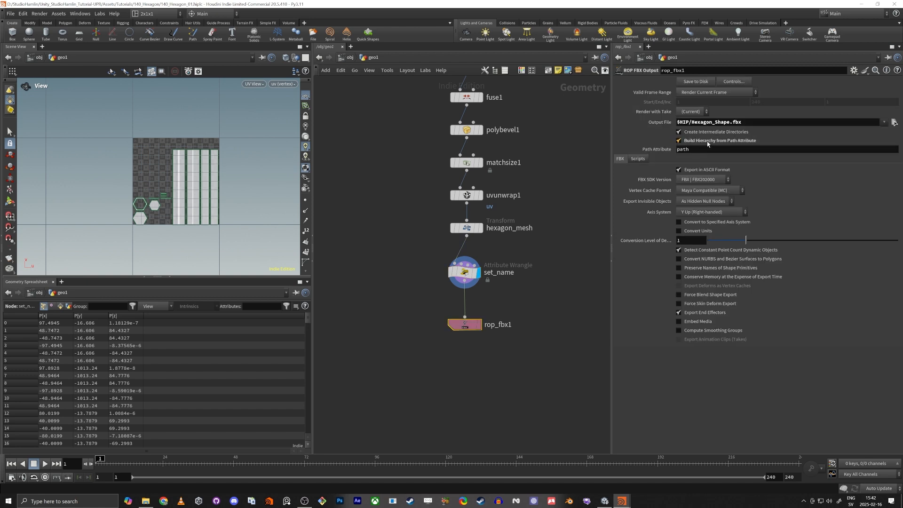
pyautogui.doubleClick(744, 149)
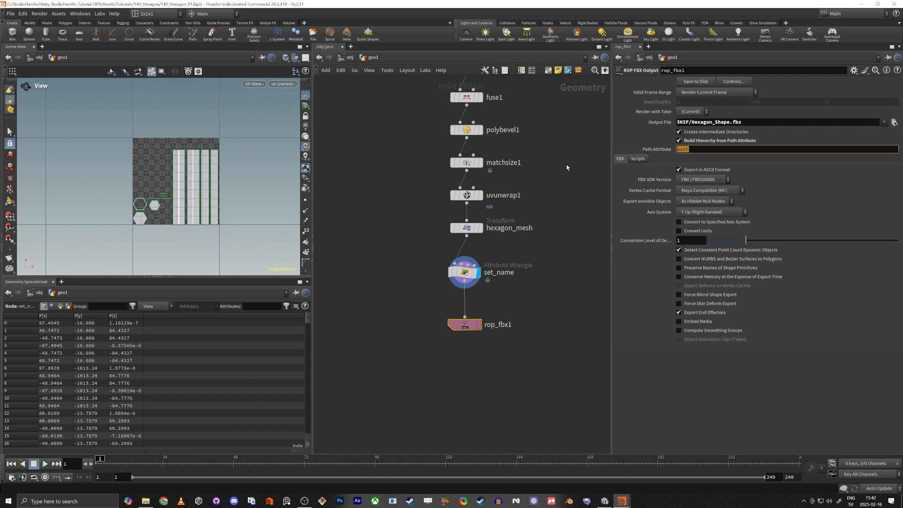
pyautogui.write('name')
pyautogui.press('Return')
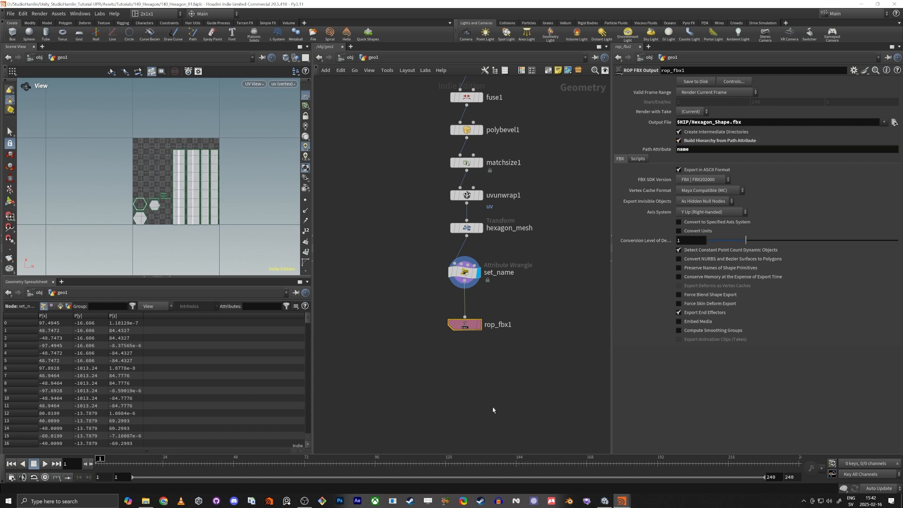
# Review the set_name wrangle, save the rop_fbx1 output to disk and inspect Hexagon_Mesh inside Hexagon_Shape in Unity
pyautogui.click(453, 276)
pyautogui.doubleClick(642, 143)
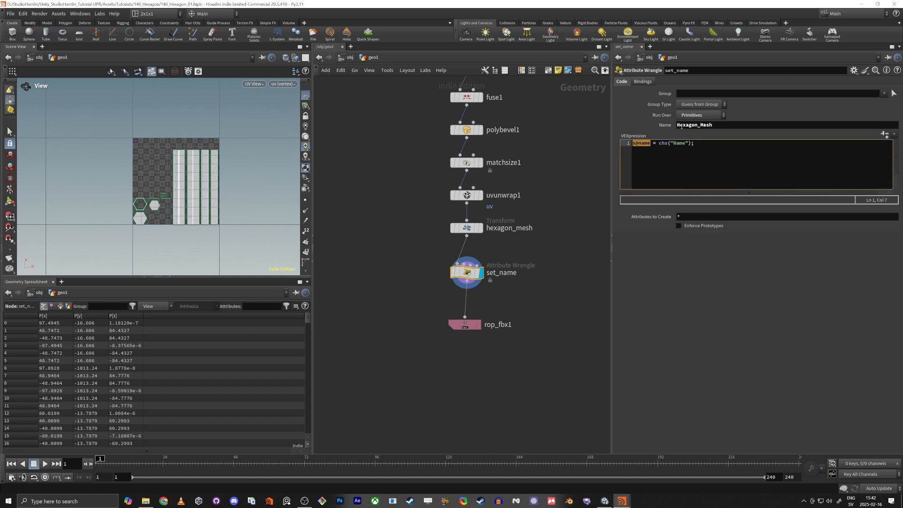
pyautogui.click(699, 115)
pyautogui.click(700, 116)
pyautogui.click(465, 324)
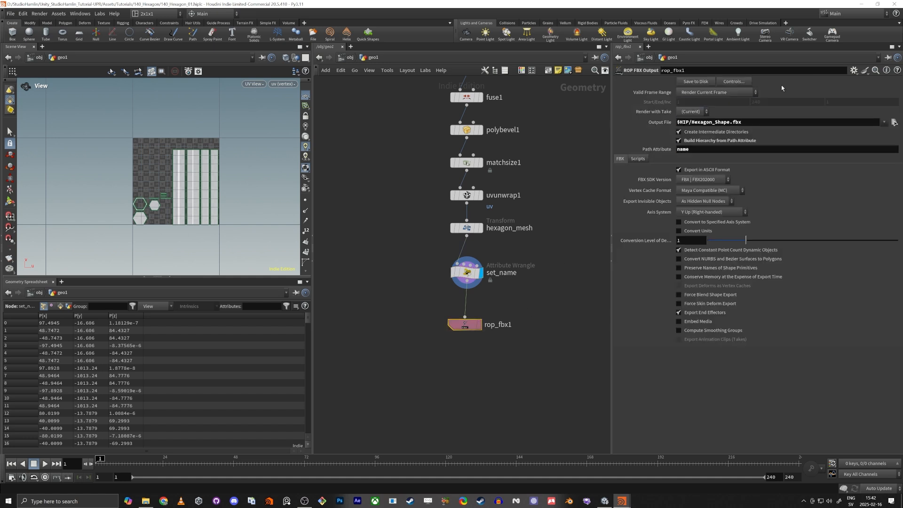
pyautogui.click(697, 82)
pyautogui.hotkey('alt', 'Tab')
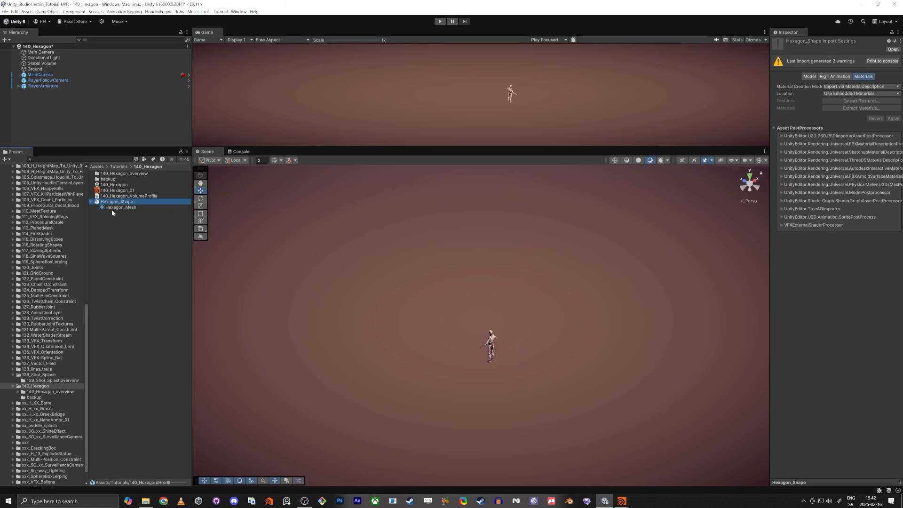
pyautogui.click(121, 208)
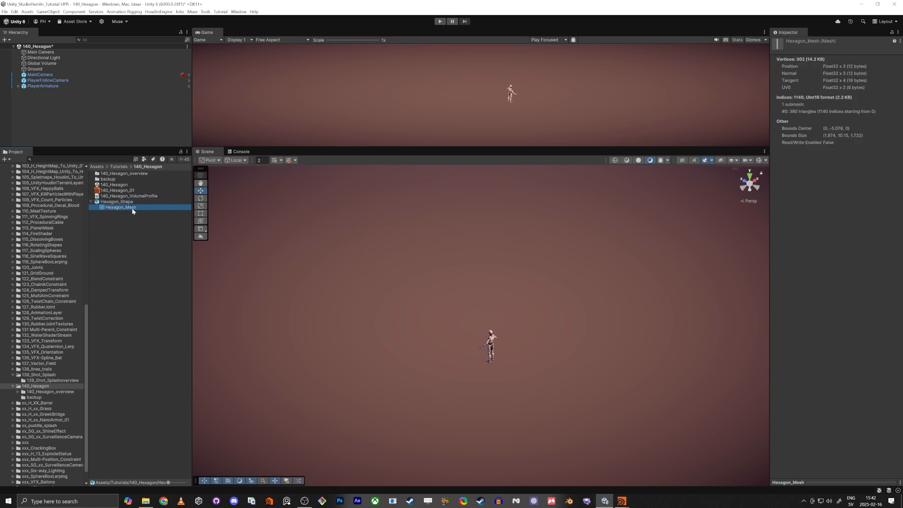
pyautogui.hotkey('alt', 'Tab')
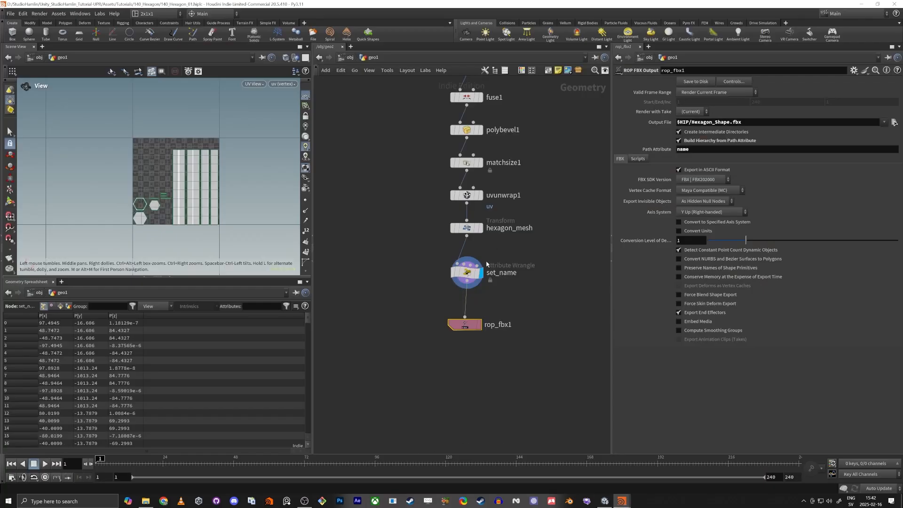
pyautogui.hotkey('alt', 'Tab')
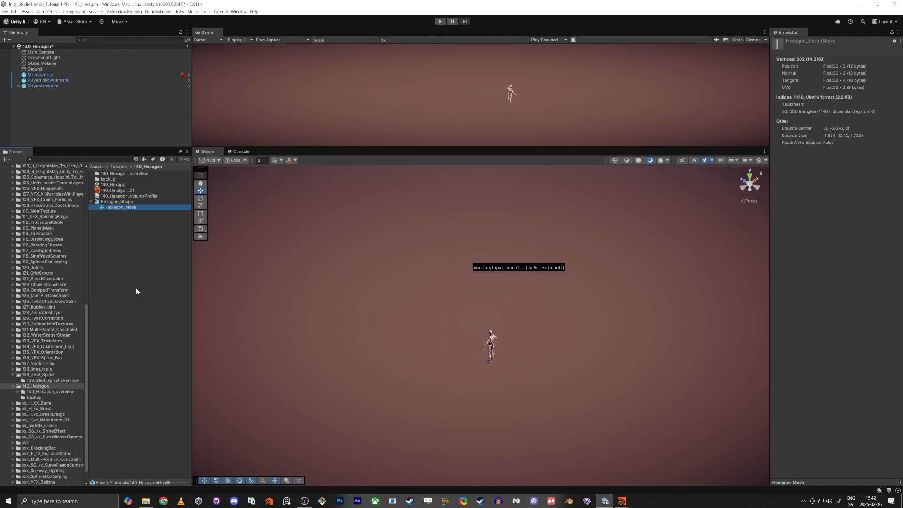
# Place the Hexagon_Shape model in the scene to check it beside the character, and delete it again
pyautogui.moveTo(101, 209); pyautogui.dragTo(462, 359)
pyautogui.press('w')
pyautogui.moveTo(421, 386)
pyautogui.mouseDown(button='right')
pyautogui.moveTo(405, 399)
pyautogui.moveTo(457, 386)
pyautogui.moveTo(468, 343)
pyautogui.moveTo(407, 394)
pyautogui.mouseUp(button='right')
pyautogui.press('s')
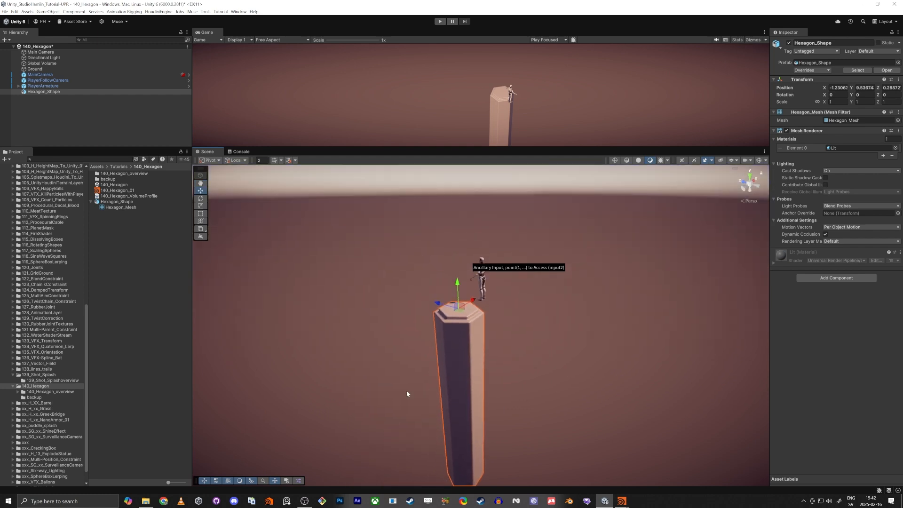
pyautogui.press('Delete')
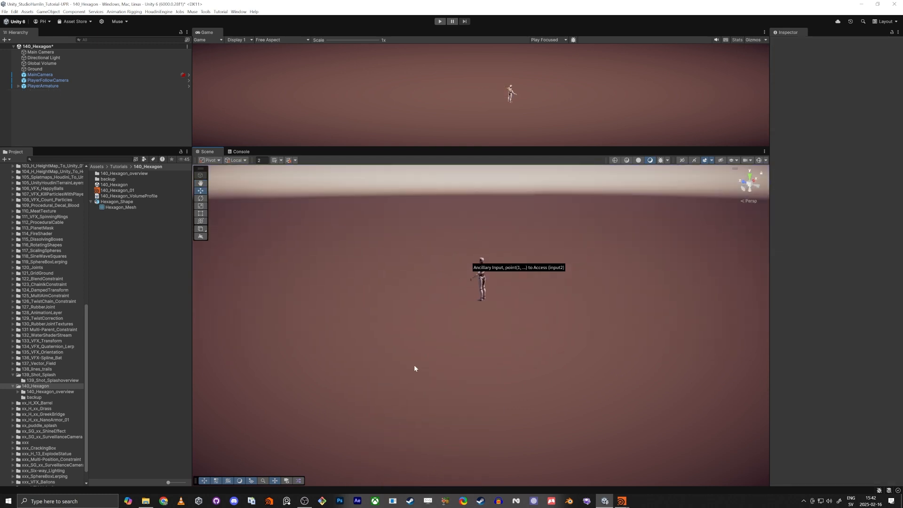
# Create a Visual Effect Graph from the Minimal System template in the 140_Hexagon folder, name it 140_hexagon and add it to the scene
pyautogui.rightClick(136, 269)
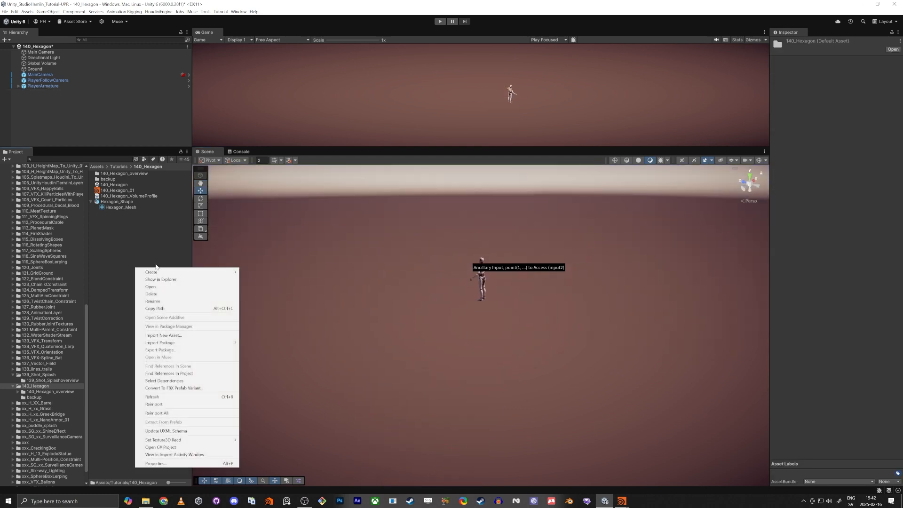
pyautogui.moveTo(141, 271)
pyautogui.moveTo(263, 419)
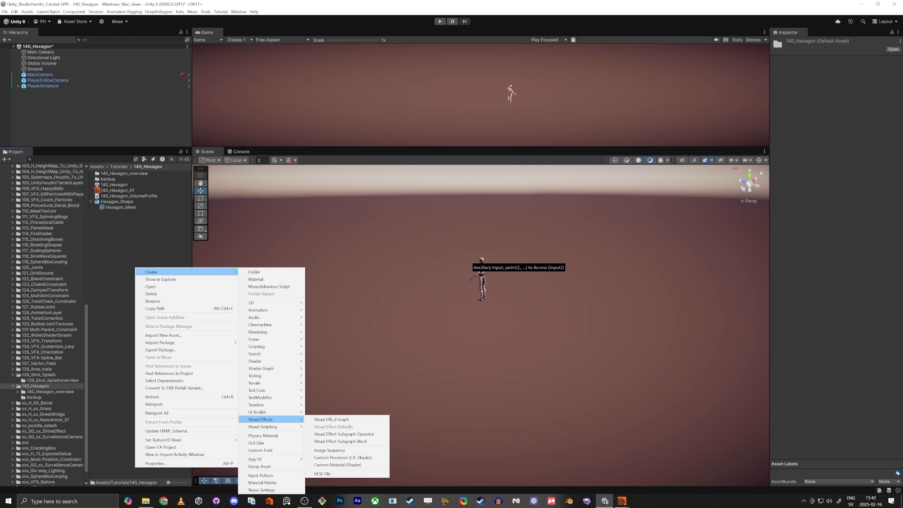
pyautogui.click(329, 419)
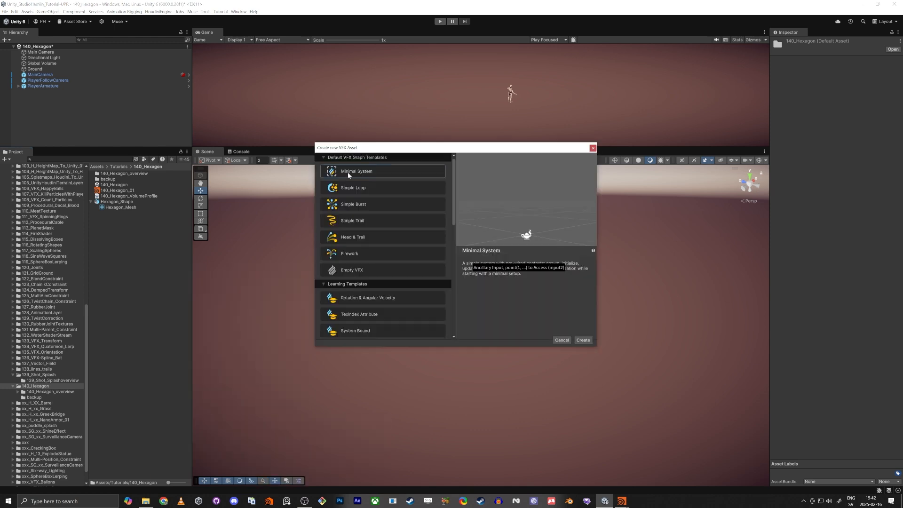
pyautogui.click(583, 340)
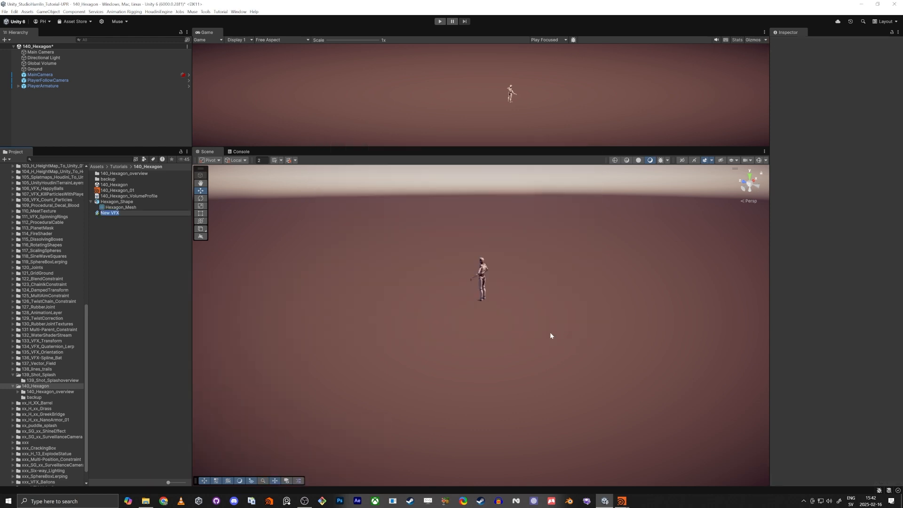
pyautogui.write('140_hexagon')
pyautogui.press('Return')
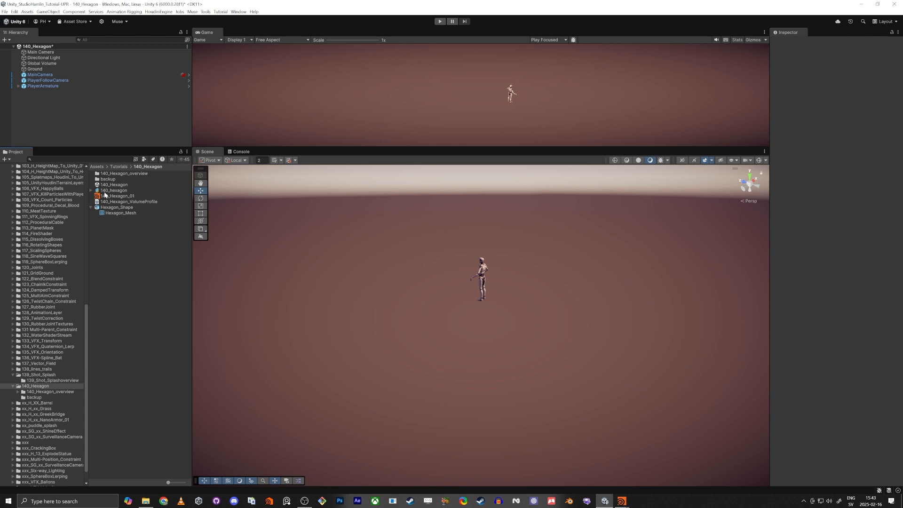
pyautogui.moveTo(118, 192); pyautogui.dragTo(59, 114)
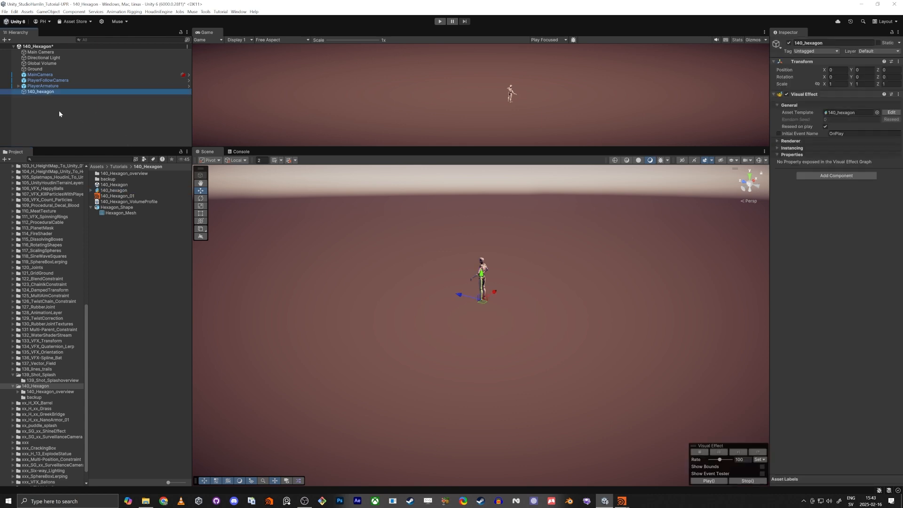
# Open the 140_hexagon graph for editing and show its blackboard beside the Minimal system
pyautogui.click(105, 192)
pyautogui.doubleClick(105, 191)
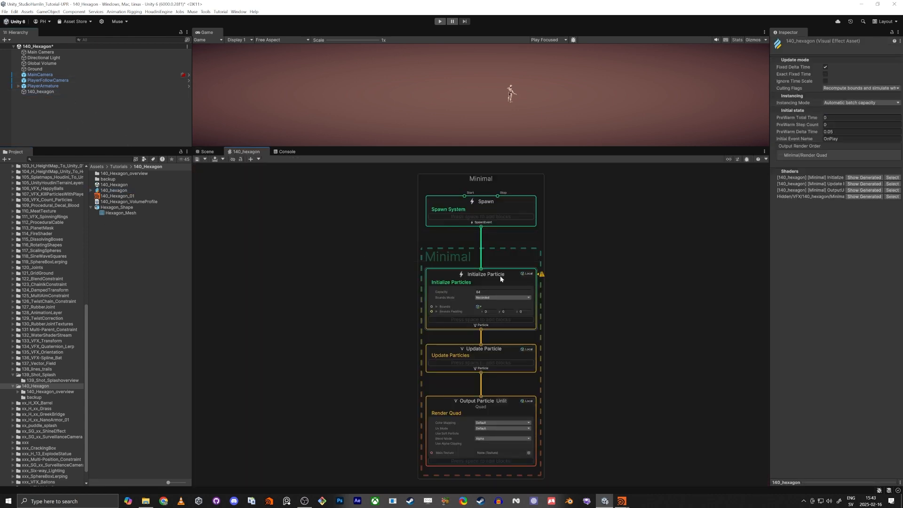
pyautogui.moveTo(297, 231); pyautogui.dragTo(386, 233, button='middle')
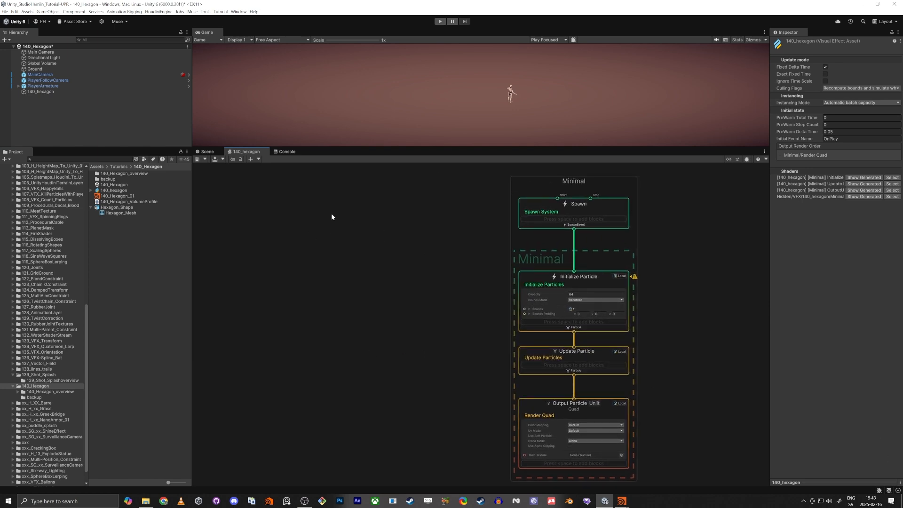
pyautogui.click(729, 159)
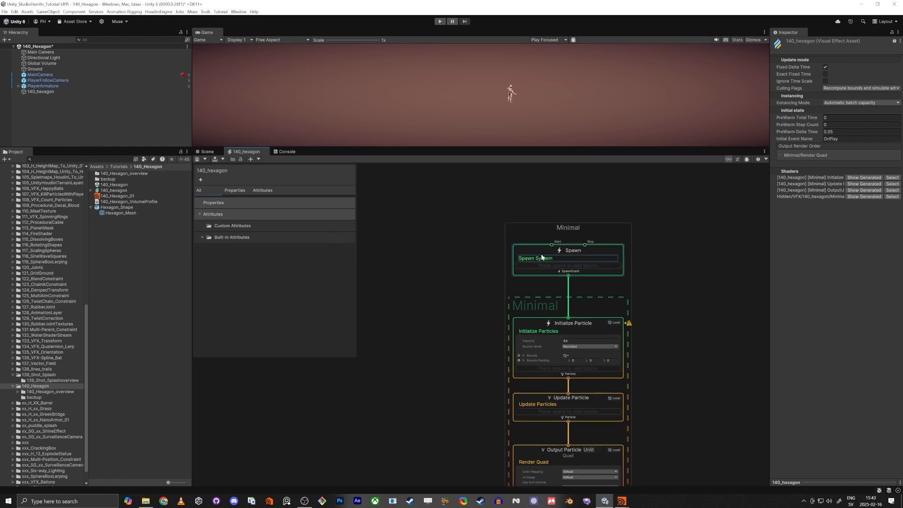
# Move the Spawn context up and delete the outer Minimal group frame around the whole system
pyautogui.click(574, 232)
pyautogui.moveTo(573, 230); pyautogui.dragTo(574, 200)
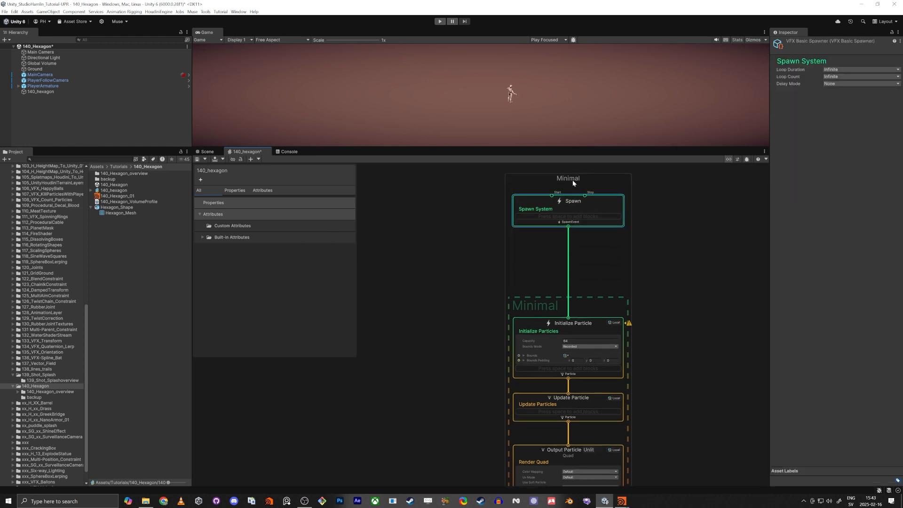
pyautogui.click(573, 180)
pyautogui.press('Delete')
pyautogui.moveTo(463, 216); pyautogui.dragTo(468, 218, button='middle')
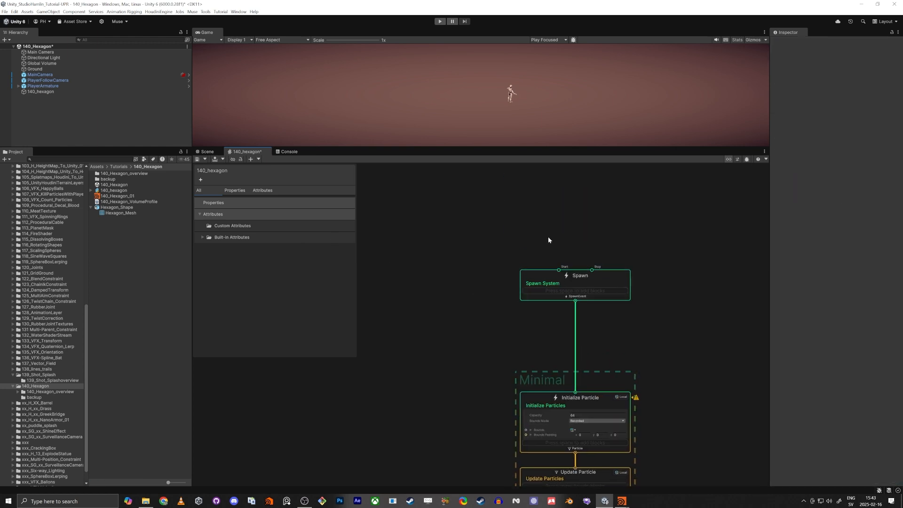
# Create an exposed Int property named Size with value 10 and place its node beside the Spawn context
pyautogui.scroll(2, 433, 331)
pyautogui.moveTo(527, 281); pyautogui.dragTo(466, 280, button='middle')
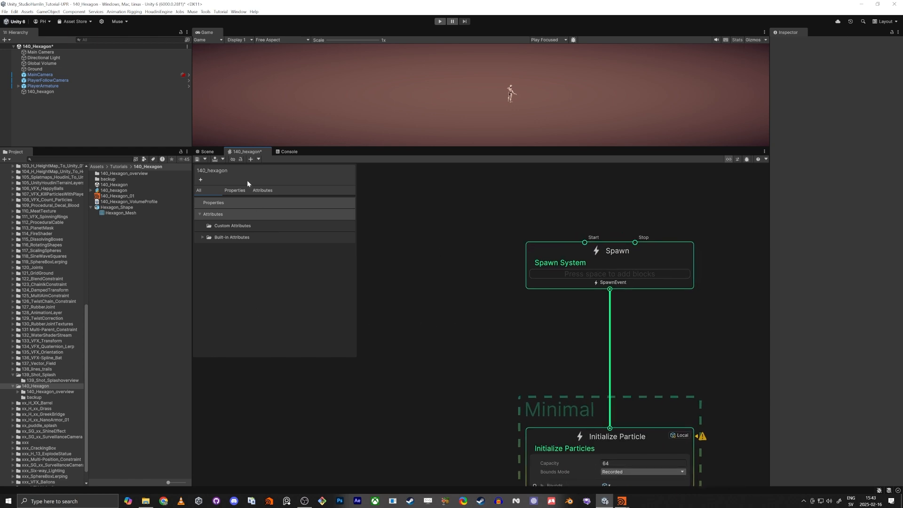
pyautogui.click(235, 190)
pyautogui.click(201, 180)
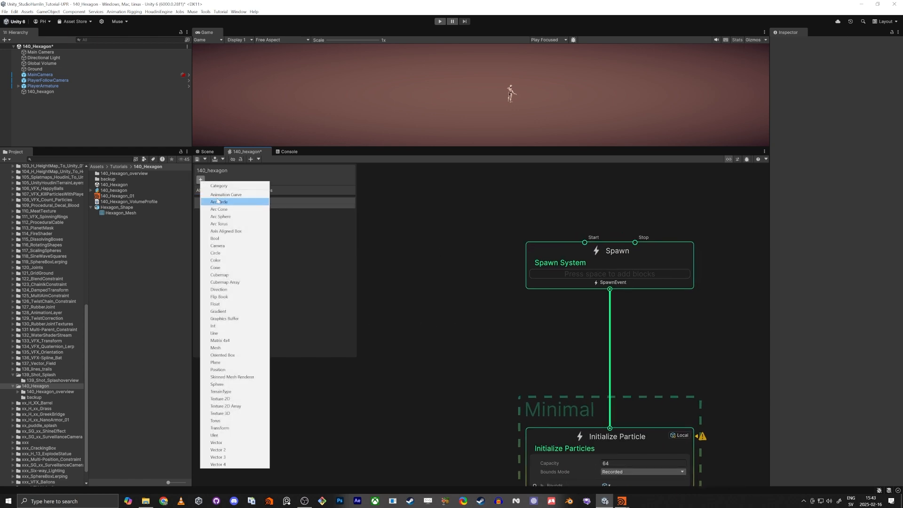
pyautogui.click(216, 326)
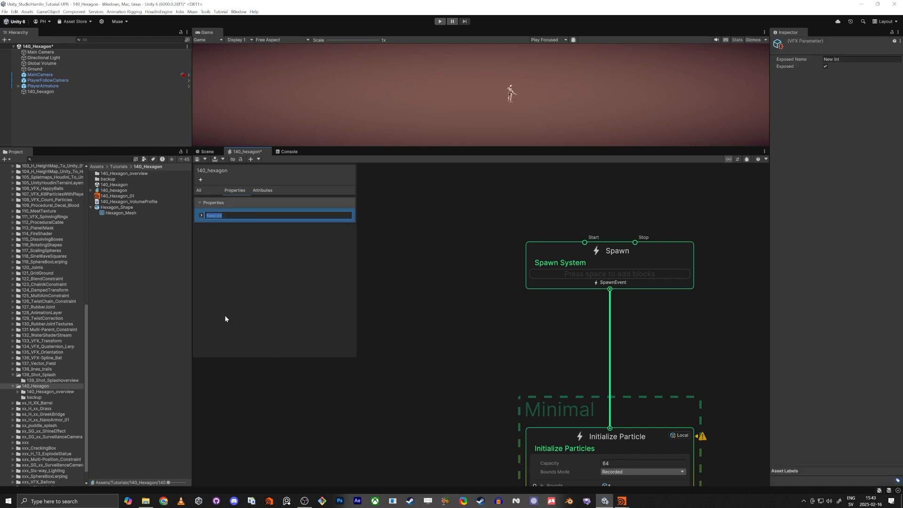
pyautogui.write('Size')
pyautogui.press('Return')
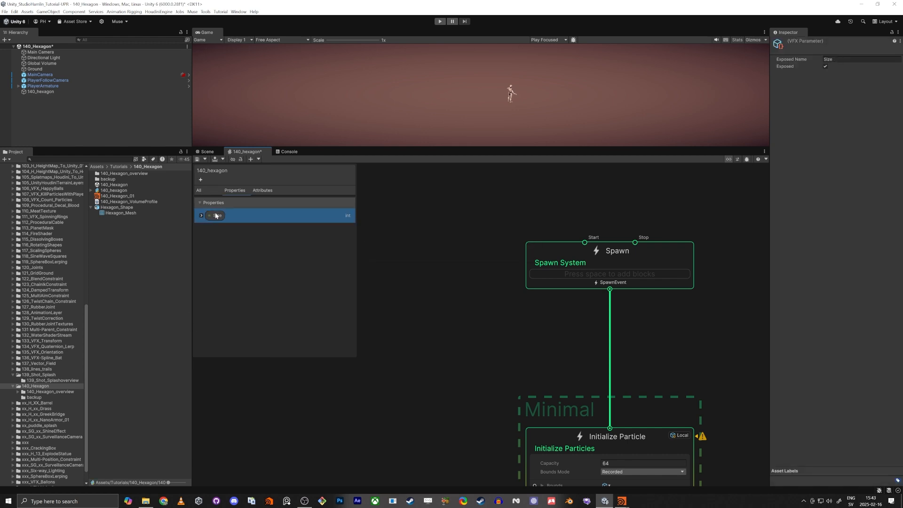
pyautogui.moveTo(216, 215); pyautogui.dragTo(397, 264)
pyautogui.moveTo(428, 339); pyautogui.dragTo(605, 332, button='middle')
pyautogui.moveTo(564, 263); pyautogui.dragTo(504, 258)
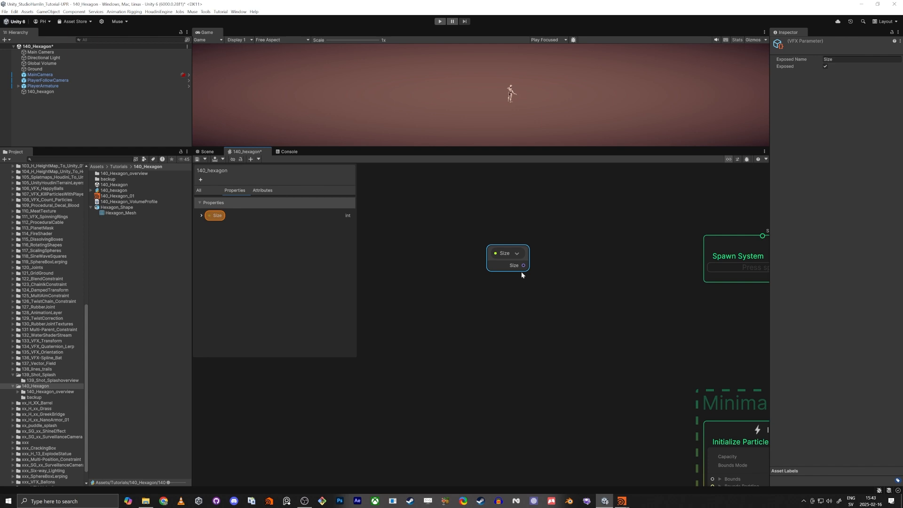
pyautogui.click(201, 216)
pyautogui.write('10')
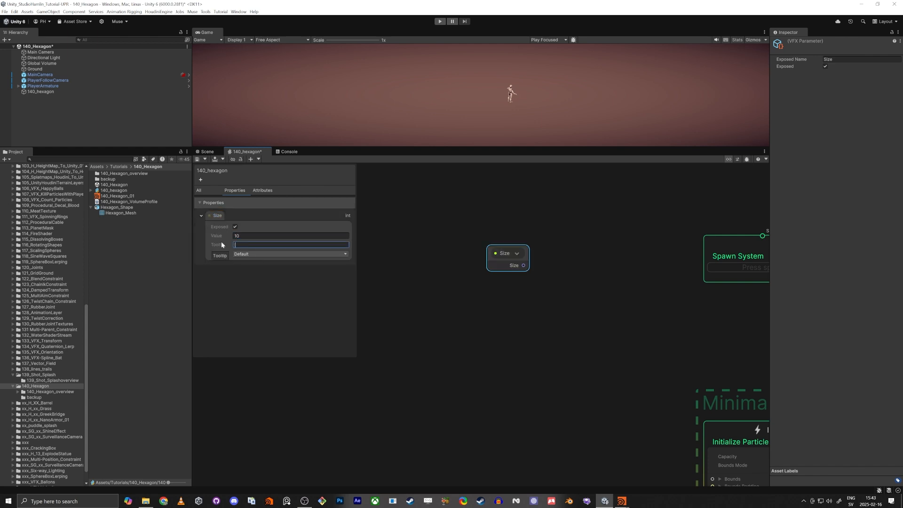
# Add a Multiply node and feed Size into both its A and B inputs
pyautogui.click(505, 285)
pyautogui.moveTo(527, 265); pyautogui.dragTo(566, 258)
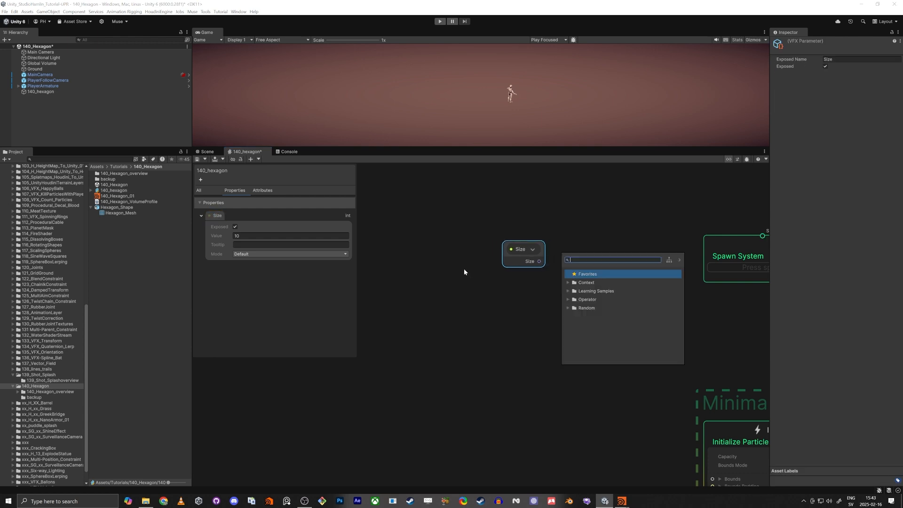
pyautogui.write('mult')
pyautogui.press('Return')
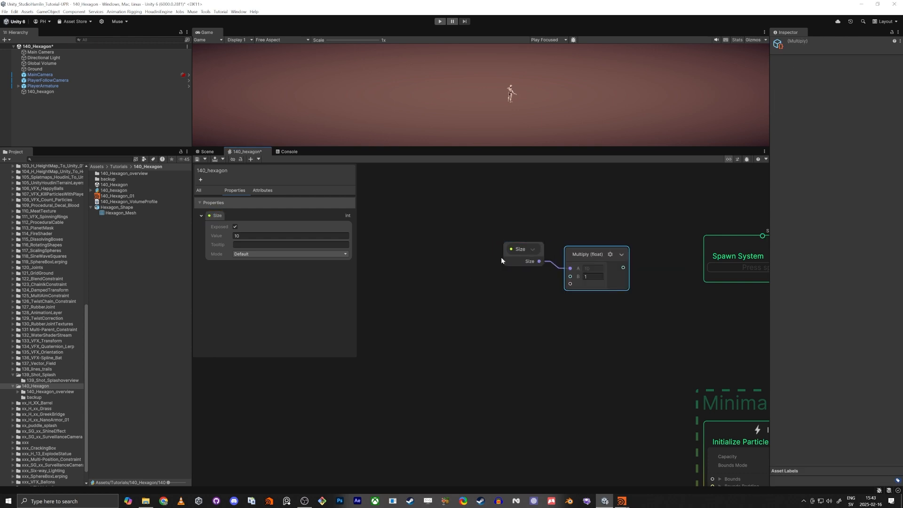
pyautogui.moveTo(539, 261); pyautogui.dragTo(570, 276)
pyautogui.moveTo(623, 342); pyautogui.dragTo(489, 340, button='middle')
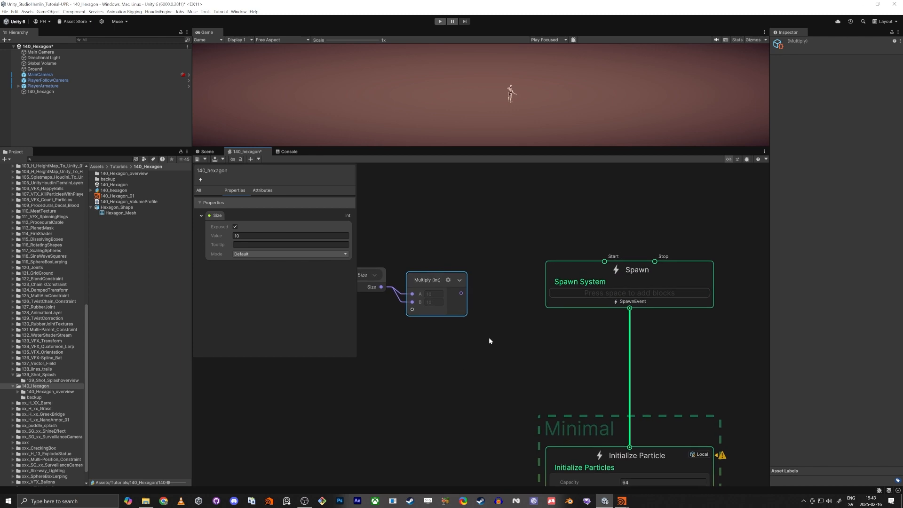
pyautogui.click(590, 270)
pyautogui.press('space')
pyautogui.write('spa')
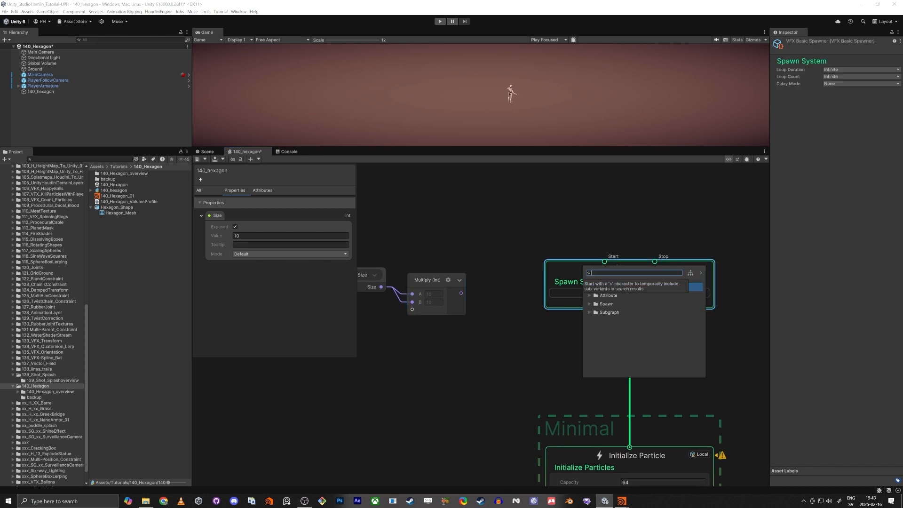
pyautogui.write('wn')
pyautogui.press('Return')
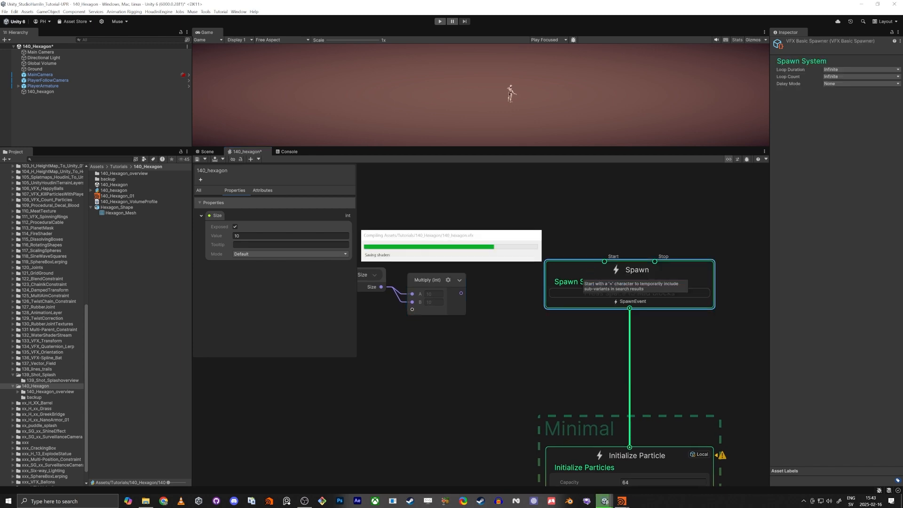
pyautogui.press('Delete')
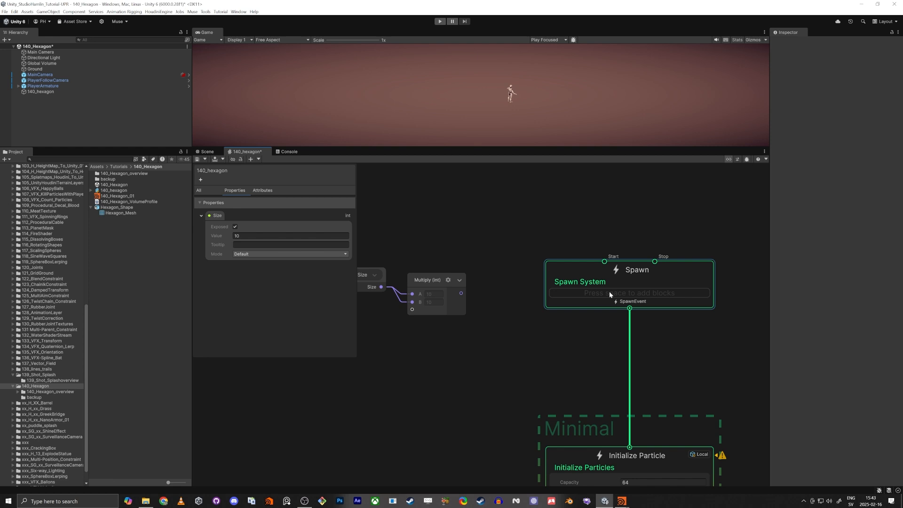
# Add a Single Burst block to the Spawn context and connect the Multiply result to its Count
pyautogui.click(608, 294)
pyautogui.press('space')
pyautogui.click(628, 325)
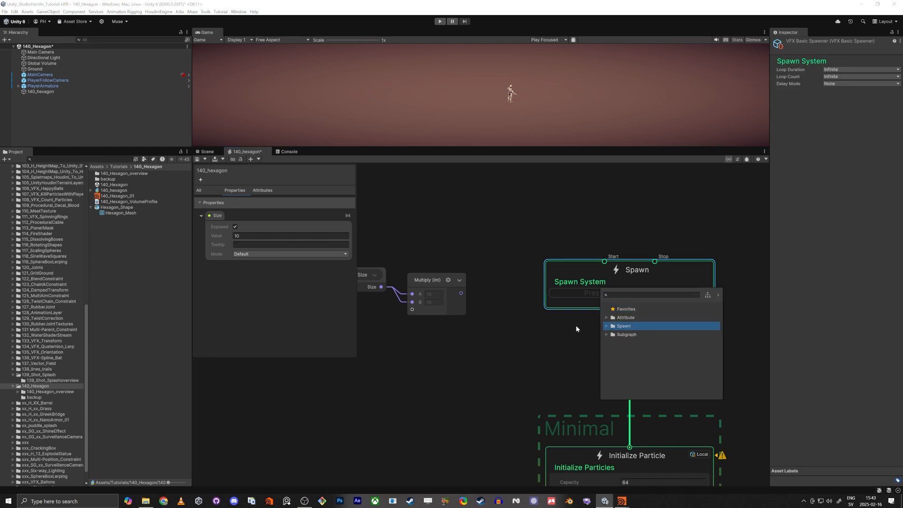
pyautogui.click(606, 326)
pyautogui.click(633, 352)
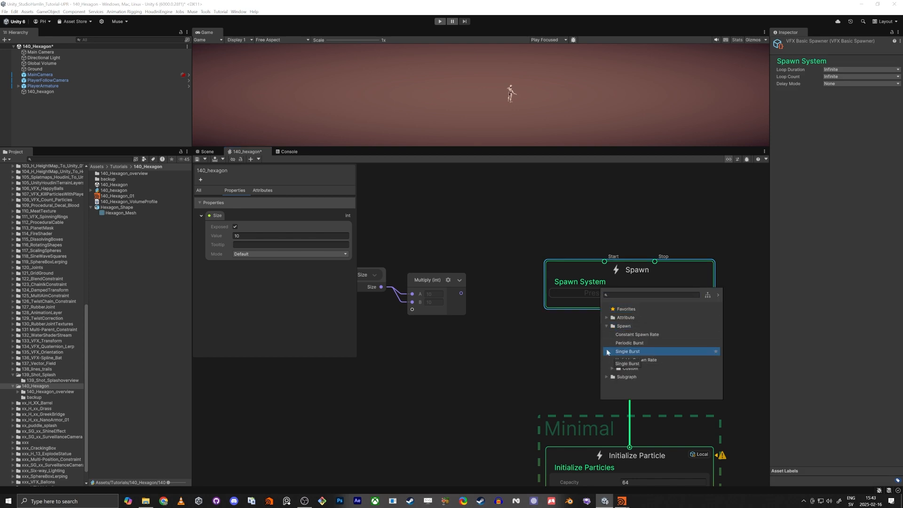
pyautogui.doubleClick(620, 351)
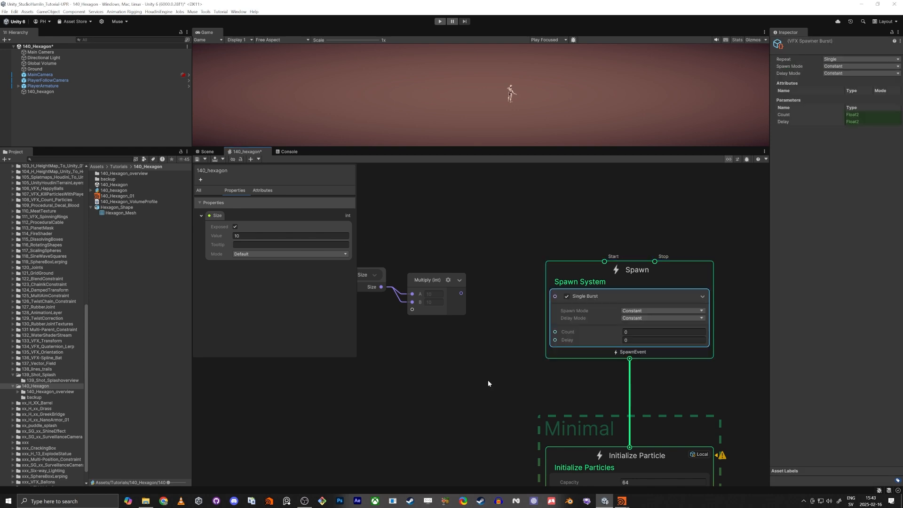
pyautogui.moveTo(488, 380); pyautogui.dragTo(566, 319, button='middle')
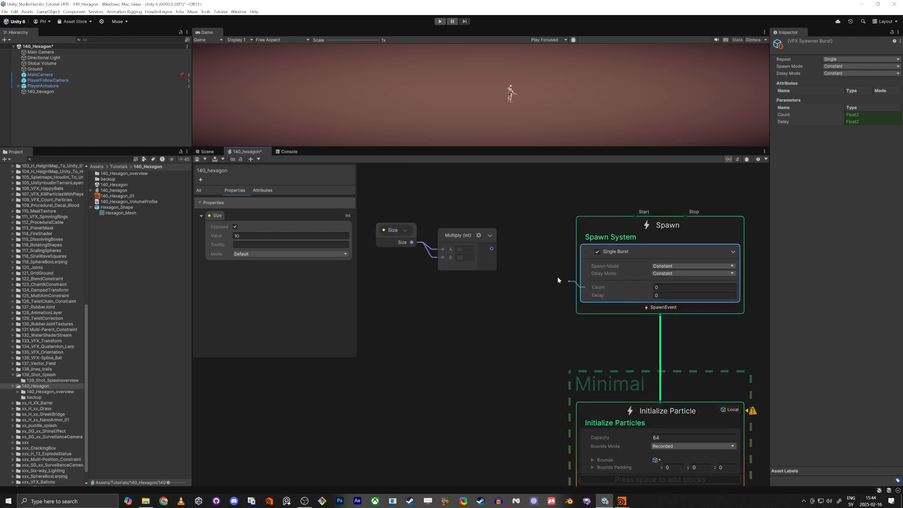
pyautogui.moveTo(557, 280); pyautogui.dragTo(491, 248)
# Dock the Scene view below the Inspector and group the Game view with the 140_hexagon graph, showing the graph
pyautogui.moveTo(208, 152); pyautogui.dragTo(774, 382)
pyautogui.moveTo(205, 31); pyautogui.dragTo(244, 151)
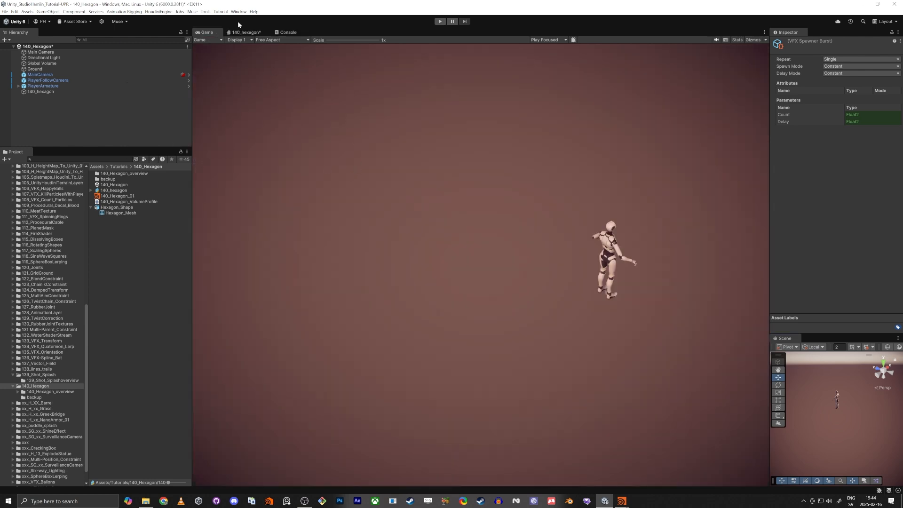
pyautogui.click(246, 33)
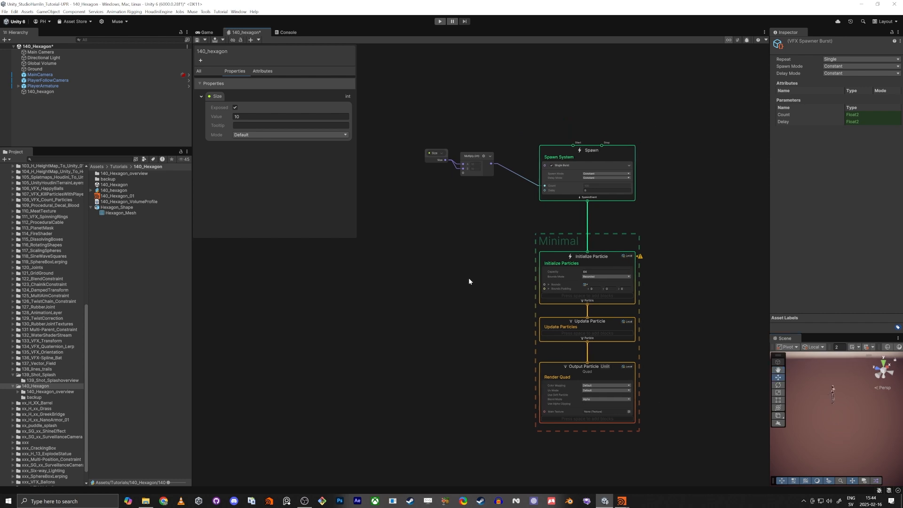
# Save the 140_hexagon graph
pyautogui.scroll(4, 469, 277)
pyautogui.moveTo(483, 270); pyautogui.dragTo(447, 258, button='middle')
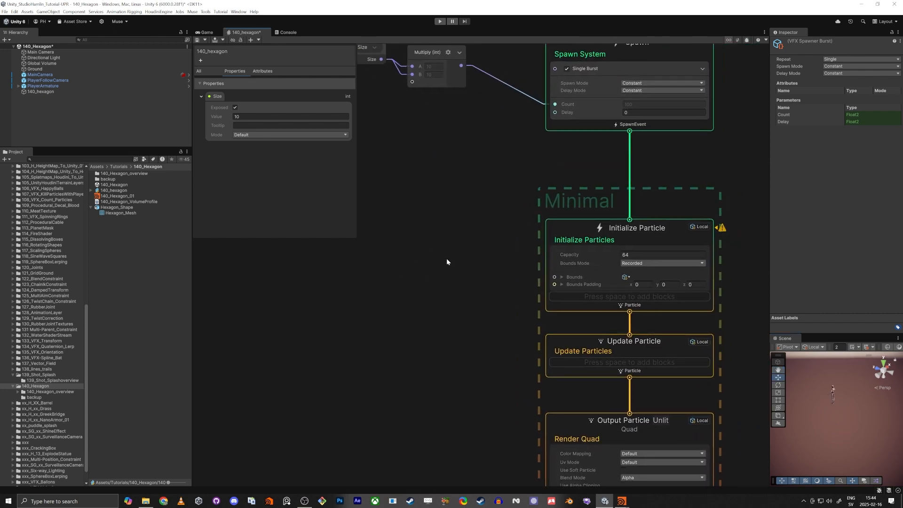
pyautogui.click(196, 41)
# Replace the Output Particle Unlit Quad context with an Output Particle Shader Graph Mesh linked to Update Particle
pyautogui.moveTo(424, 322); pyautogui.dragTo(376, 223, button='middle')
pyautogui.scroll(-3, 380, 235)
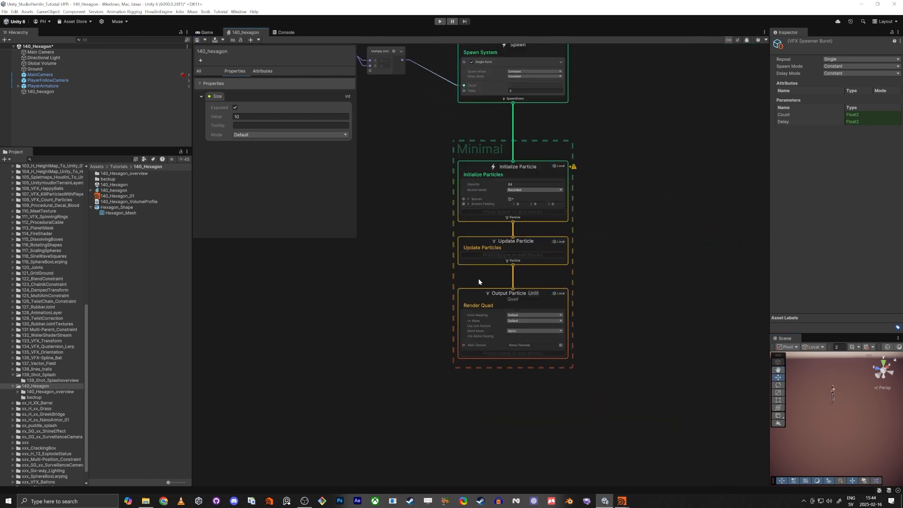
pyautogui.scroll(2, 489, 292)
pyautogui.click(533, 296)
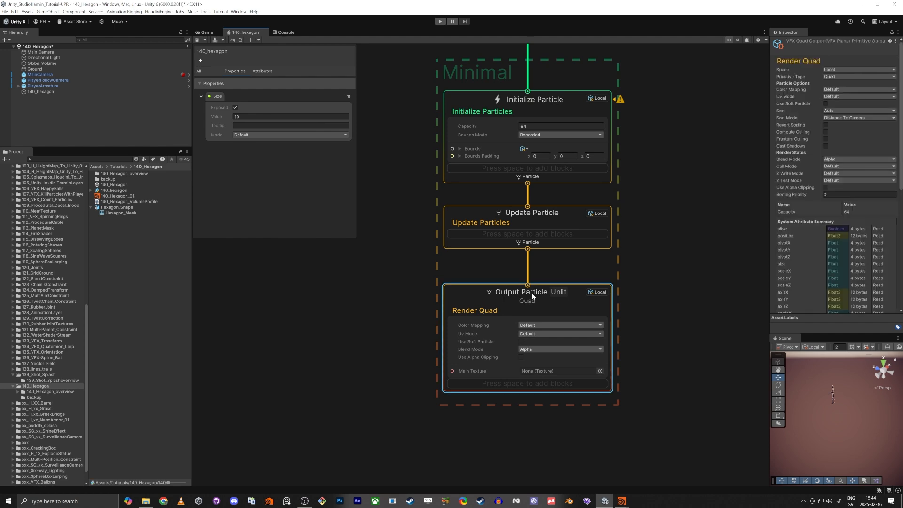
pyautogui.press('Delete')
pyautogui.press('space')
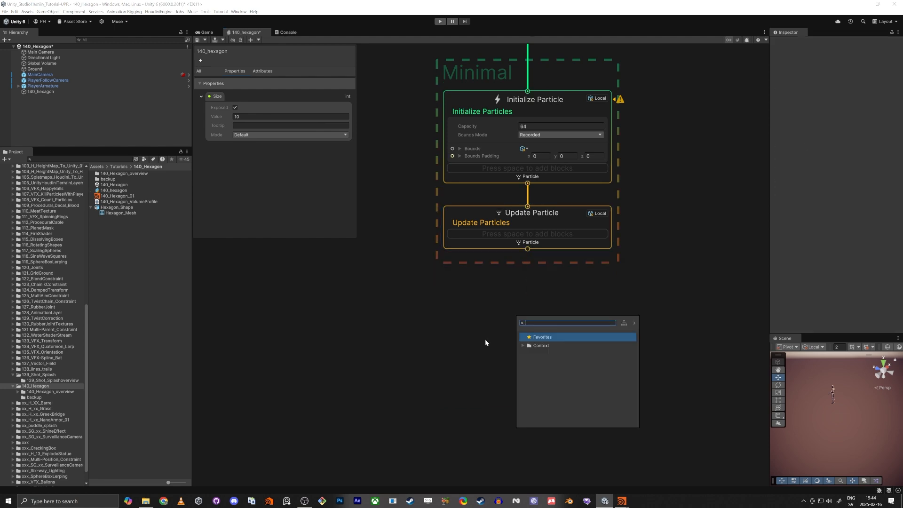
pyautogui.write('mesh')
pyautogui.press('Down')
pyautogui.press('Down')
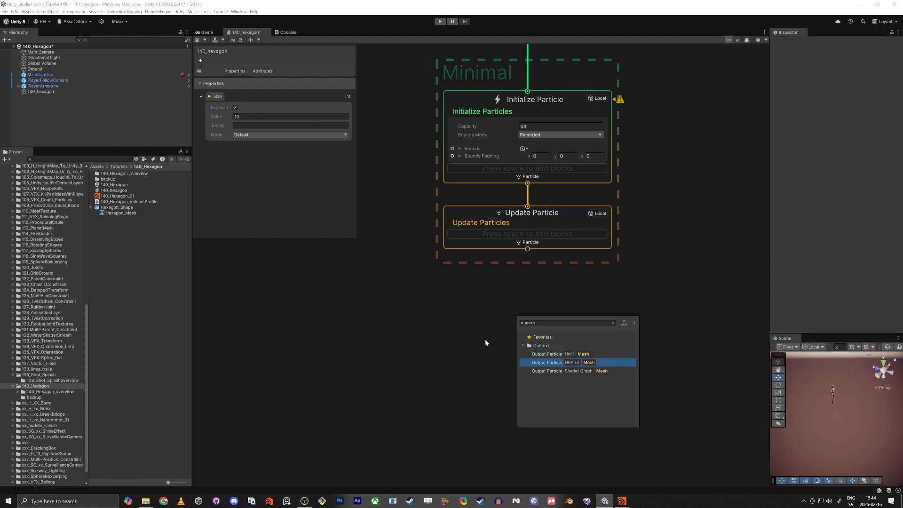
pyautogui.press('Return')
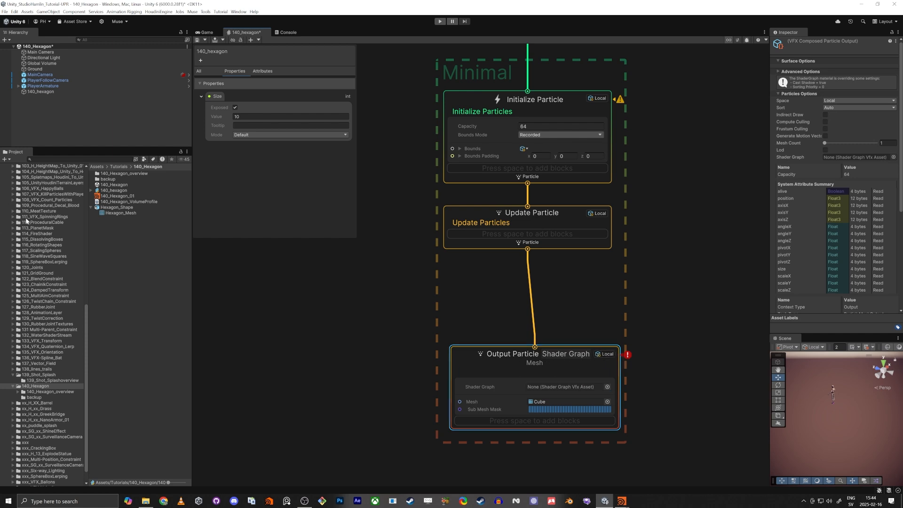
# Assign Hexagon_Mesh as the output context's mesh and check it beneath the character in the Scene view
pyautogui.click(114, 214)
pyautogui.moveTo(113, 216); pyautogui.dragTo(496, 364)
pyautogui.moveTo(542, 407); pyautogui.dragTo(543, 403)
pyautogui.moveTo(834, 414); pyautogui.dragTo(853, 400, button='right')
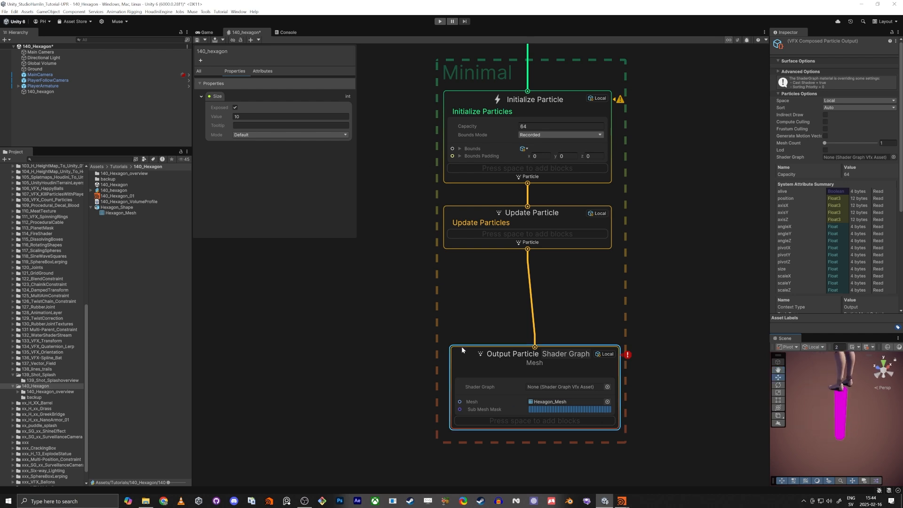
# Add a Set Size block of 1 to Initialize Particle, save the graph and check the hexagon in the Scene view
pyautogui.click(458, 130)
pyautogui.press('space')
pyautogui.write('set siz')
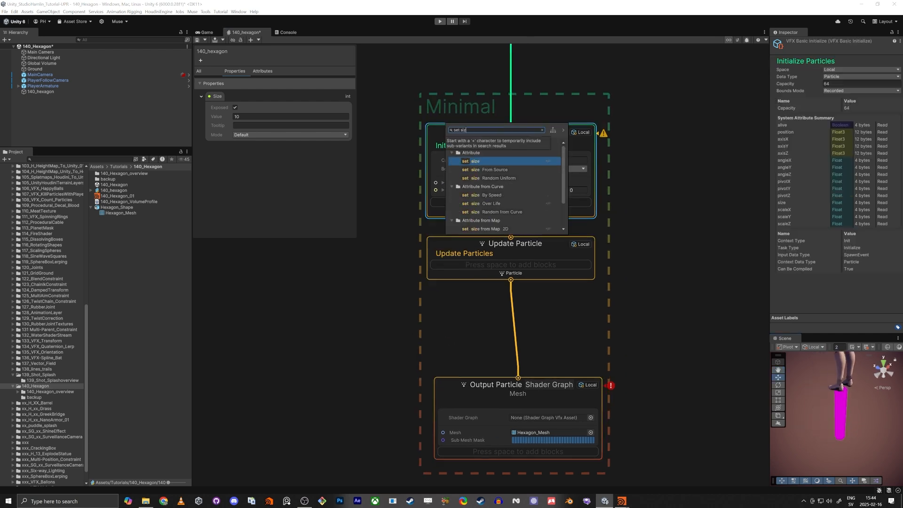
pyautogui.press('Escape')
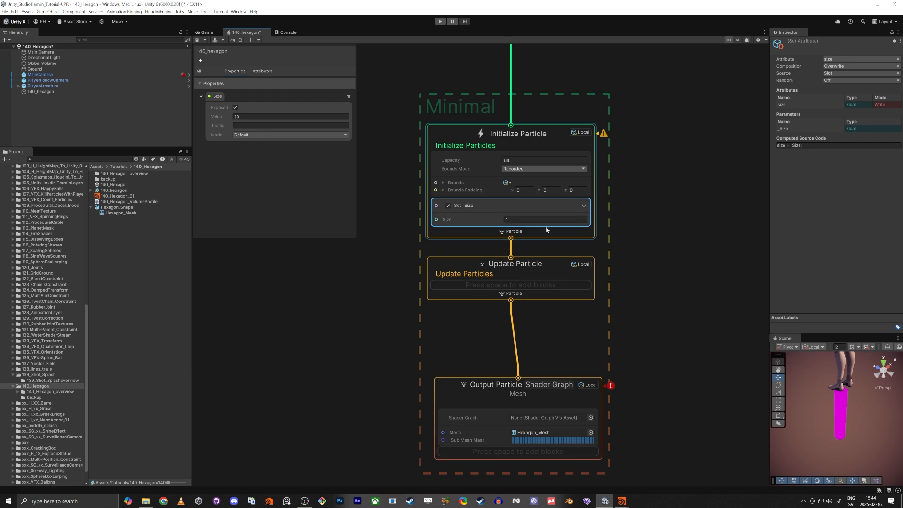
pyautogui.click(196, 40)
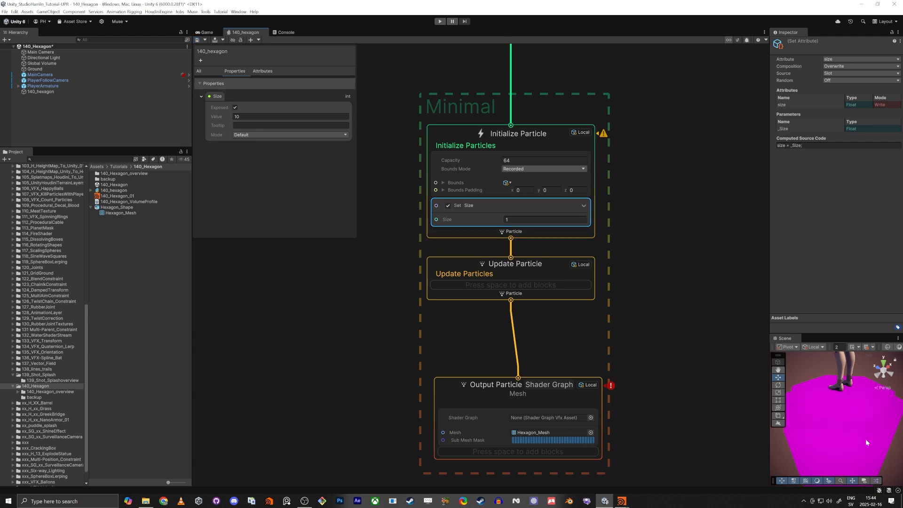
pyautogui.moveTo(839, 420)
pyautogui.mouseDown(button='right')
pyautogui.moveTo(871, 386)
pyautogui.moveTo(847, 426)
pyautogui.mouseUp(button='right')
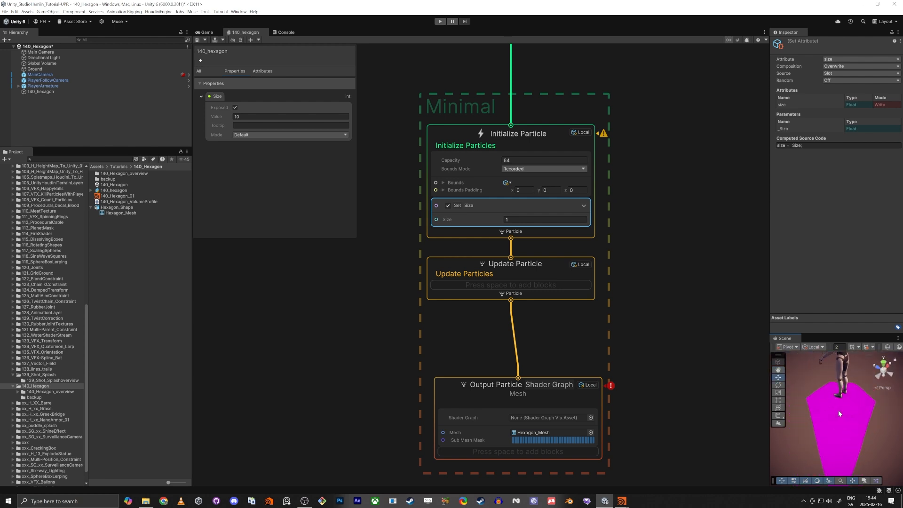
# Space out the graph by moving Update Particle and the mesh output down and the Spawn group away from Initialize Particle
pyautogui.moveTo(430, 298); pyautogui.dragTo(470, 204, button='middle')
pyautogui.scroll(-5, 450, 216)
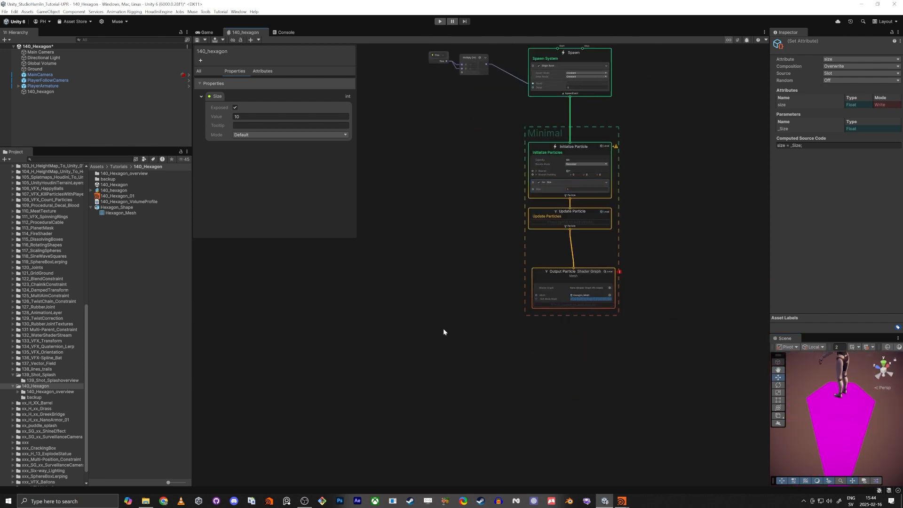
pyautogui.moveTo(443, 331); pyautogui.dragTo(589, 327)
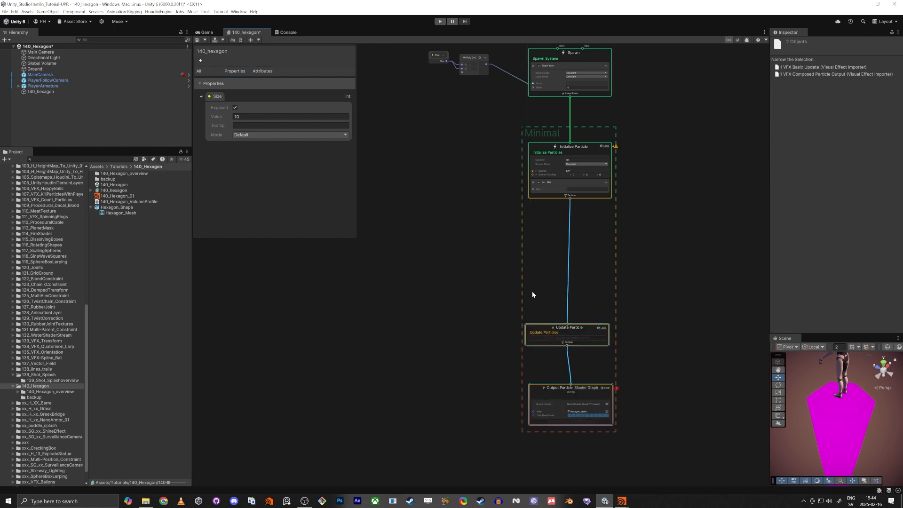
pyautogui.click(469, 346)
pyautogui.moveTo(558, 389); pyautogui.dragTo(550, 399)
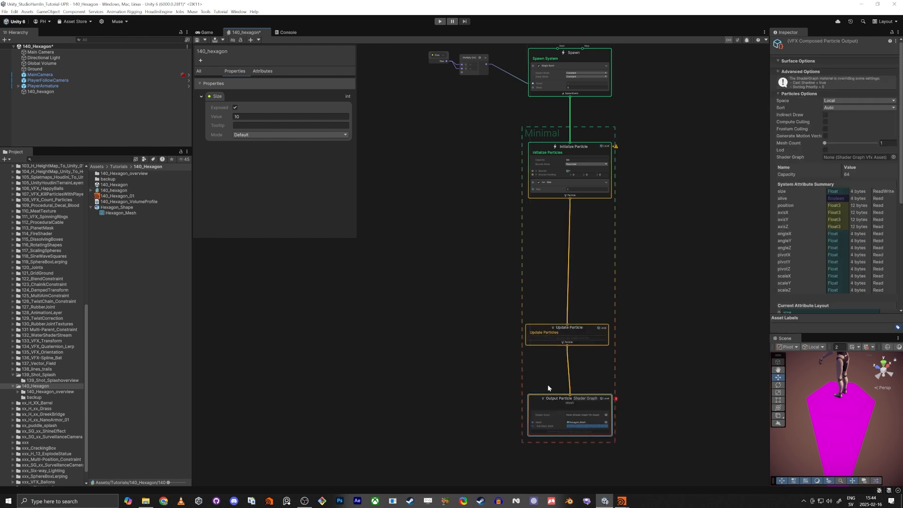
pyautogui.click(548, 325)
pyautogui.moveTo(411, 100); pyautogui.dragTo(439, 246, button='middle')
pyautogui.moveTo(439, 246); pyautogui.dragTo(586, 124)
pyautogui.click(535, 250)
pyautogui.scroll(3, 567, 281)
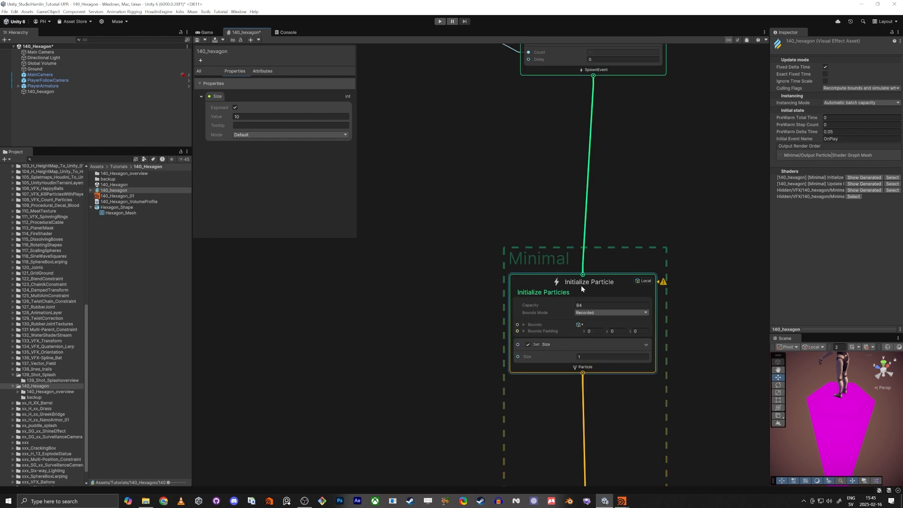
# Set the Initialize Particle context's capacity to 500000
pyautogui.click(582, 305)
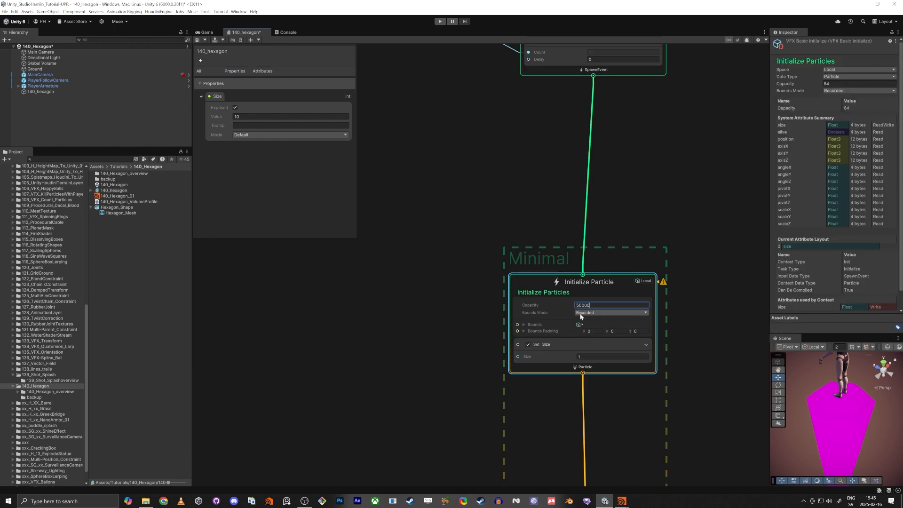
pyautogui.write('500000')
pyautogui.press('Return')
pyautogui.moveTo(509, 318); pyautogui.dragTo(572, 286, button='middle')
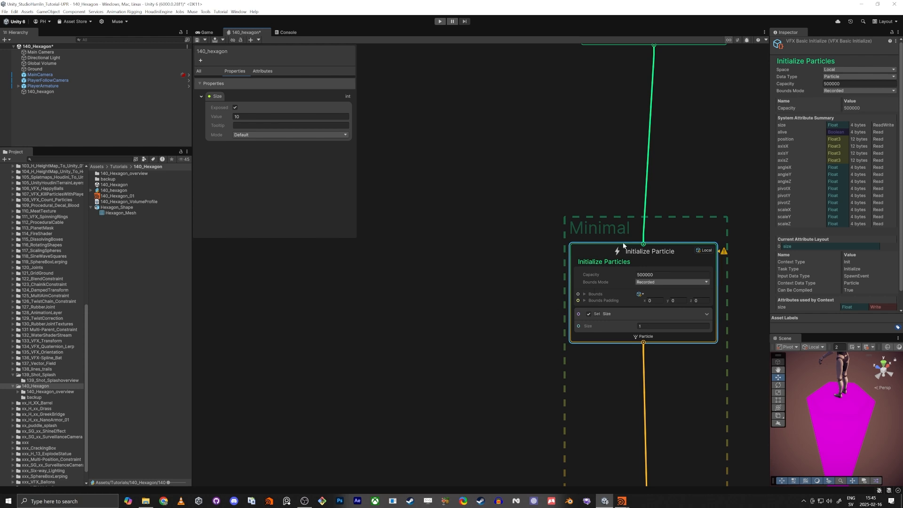
pyautogui.moveTo(534, 147); pyautogui.dragTo(537, 299, button='middle')
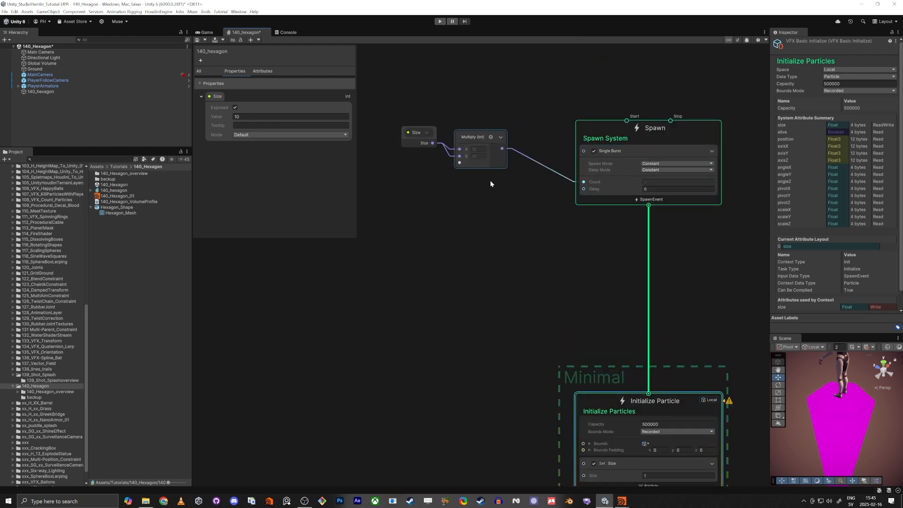
# Add a Set Position block to Initialize Particle beneath the Set Size block
pyautogui.moveTo(490, 183); pyautogui.dragTo(487, 8, button='middle')
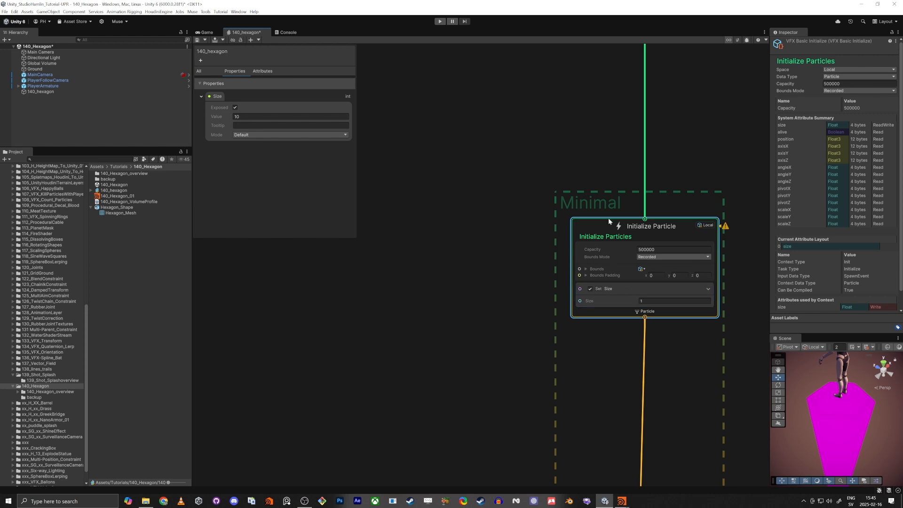
pyautogui.press('space')
pyautogui.write('set')
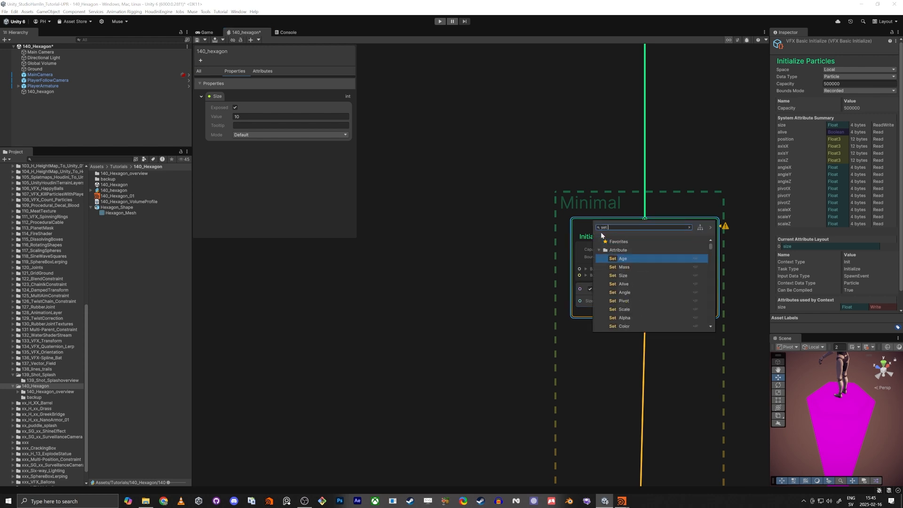
pyautogui.write('pos')
pyautogui.press('Return')
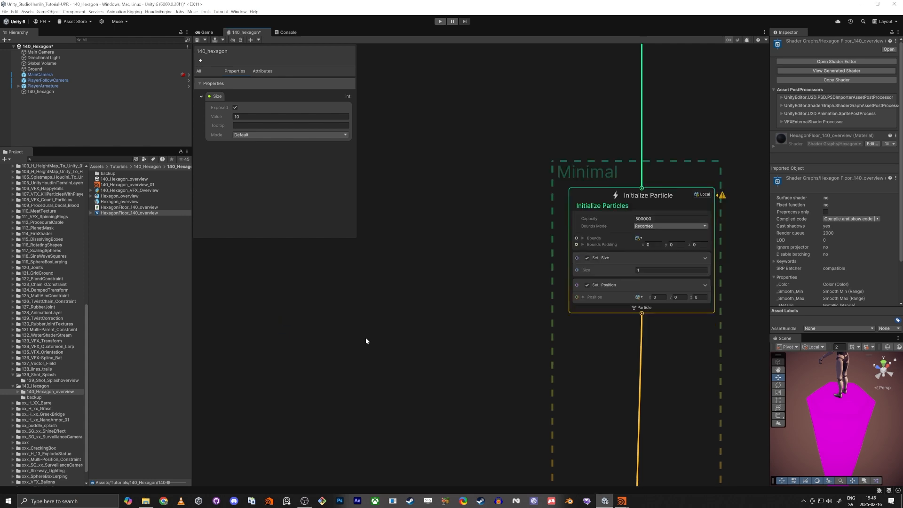
# Check the magenta hexagon in the Scene view and the mesh output context's Shader Graph assignment
pyautogui.scroll(-3, 459, 326)
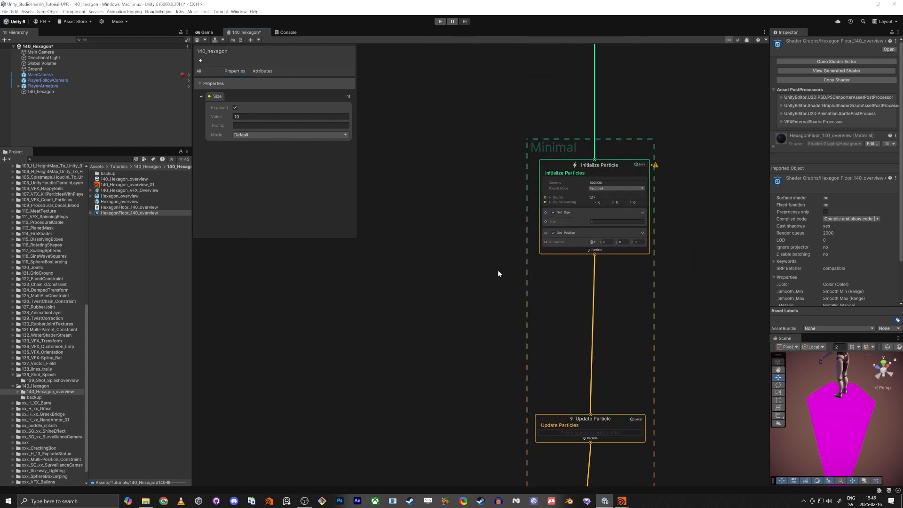
pyautogui.scroll(3, 580, 235)
pyautogui.scroll(-3, 579, 244)
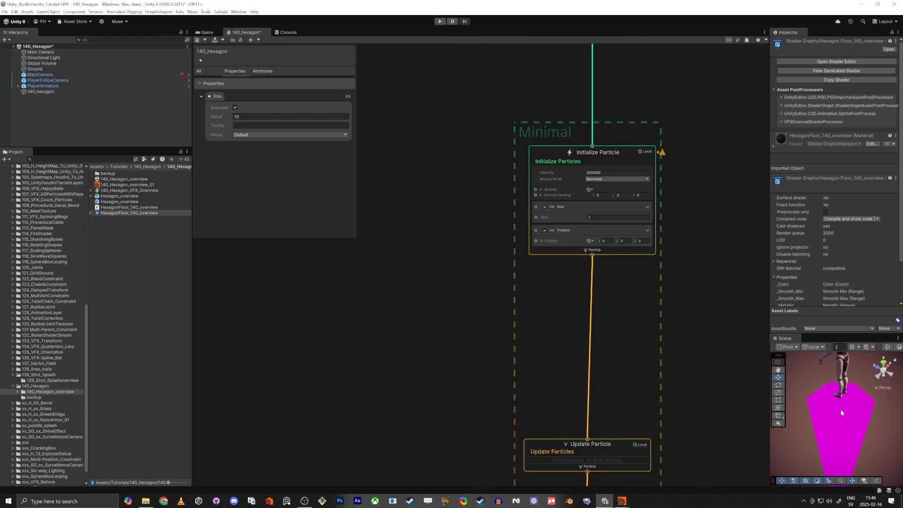
pyautogui.moveTo(840, 409); pyautogui.dragTo(866, 388, button='right')
pyautogui.moveTo(623, 380); pyautogui.dragTo(534, 149, button='middle')
pyautogui.scroll(6, 556, 314)
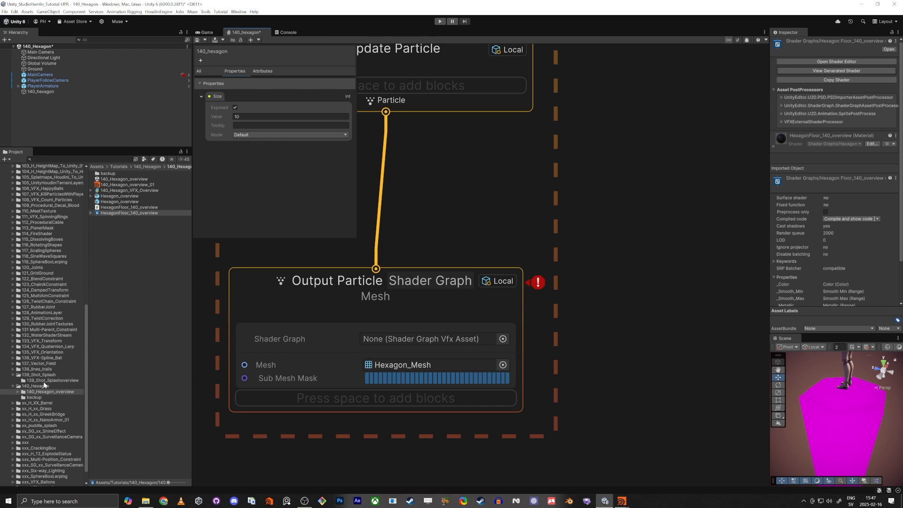
# Create a URP Lit Shader Graph named Hexagon_140 in the 140_Hexagon folder and open it docked beside the other editor tabs
pyautogui.click(31, 387)
pyautogui.rightClick(132, 254)
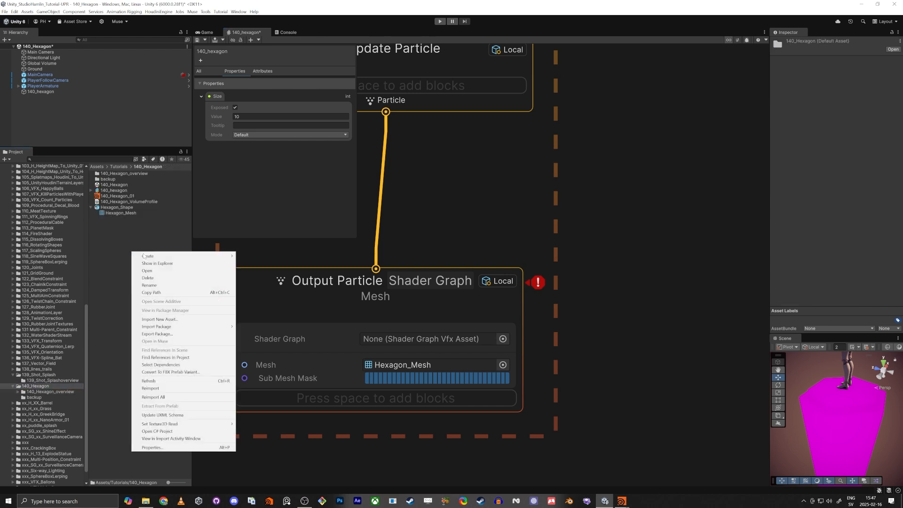
pyautogui.moveTo(146, 256)
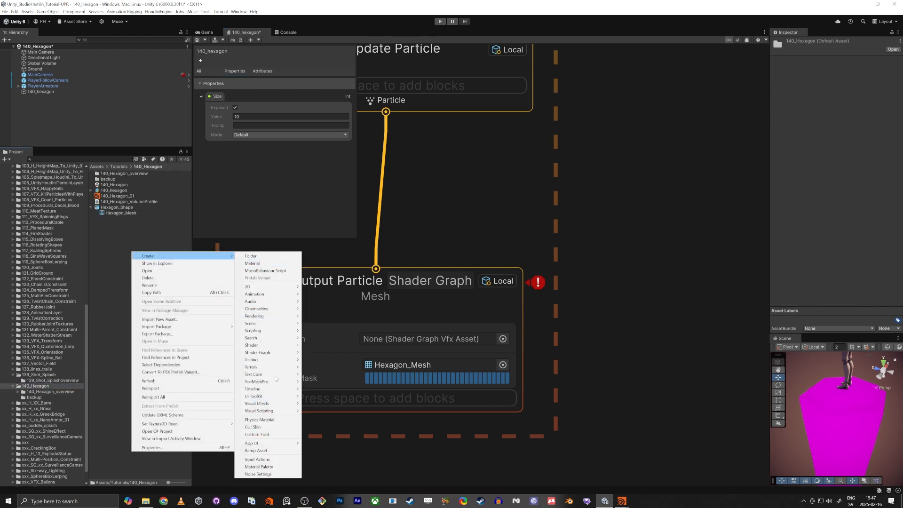
pyautogui.moveTo(262, 354)
pyautogui.moveTo(319, 355)
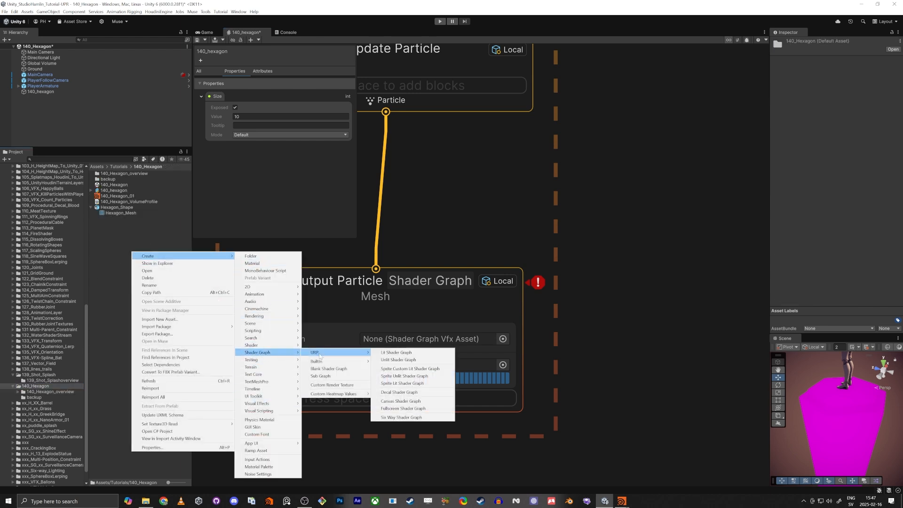
pyautogui.click(398, 353)
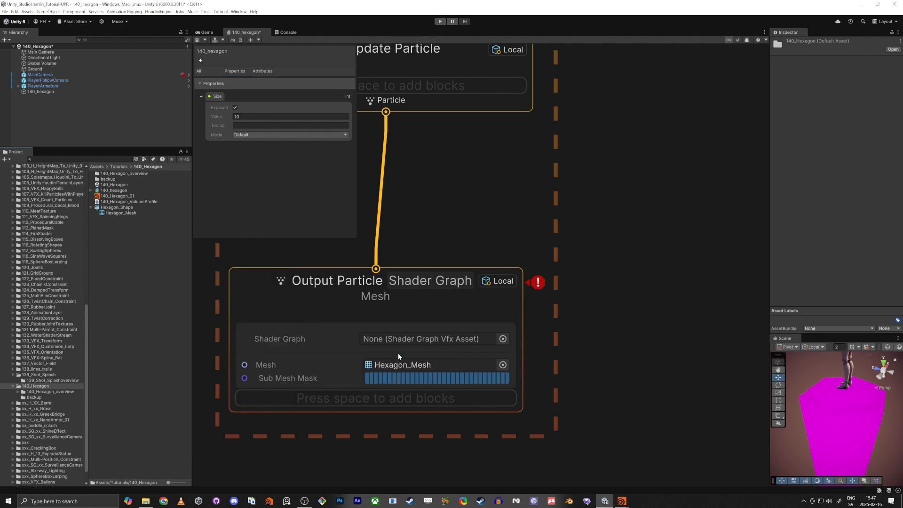
pyautogui.write('Hex')
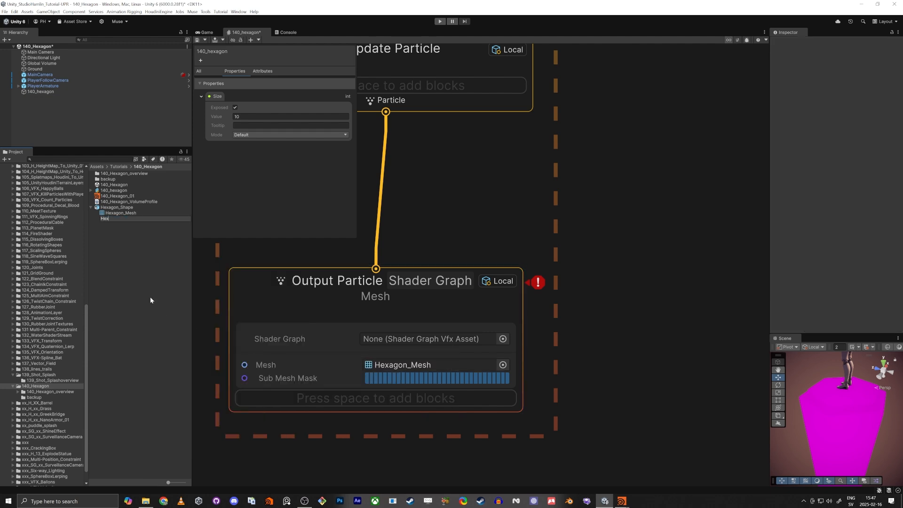
pyautogui.write('afg')
pyautogui.write('gon_140')
pyautogui.press('Return')
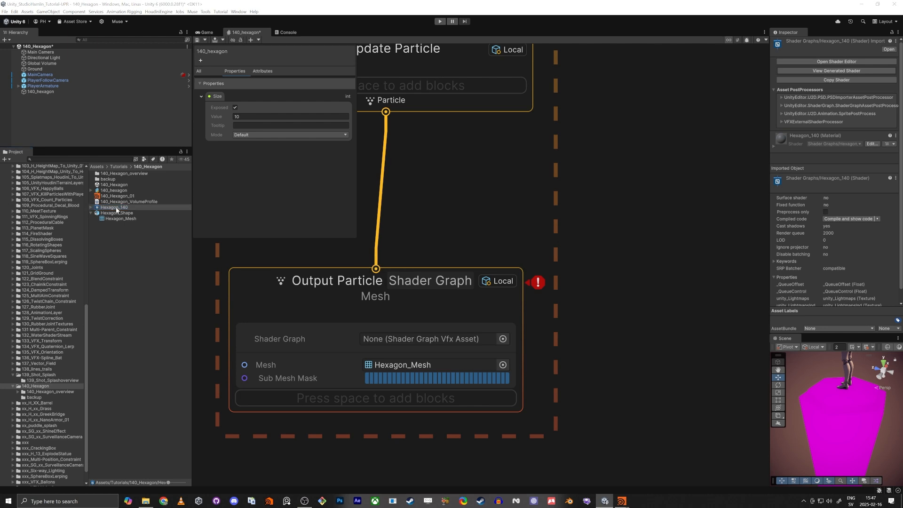
pyautogui.moveTo(902, 283); pyautogui.dragTo(329, 33)
pyautogui.moveTo(366, 234); pyautogui.dragTo(519, 198, button='middle')
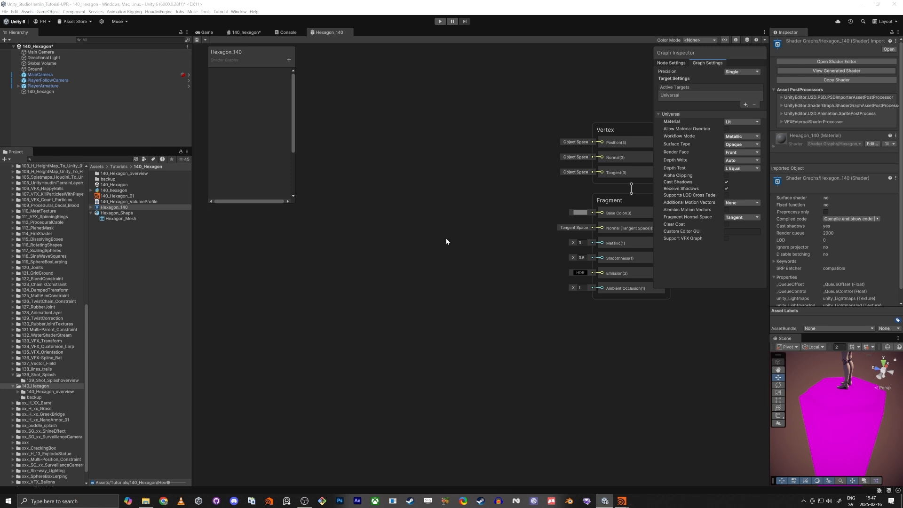
# Place the Hexagon_Shape model in the scene and move it beside the magenta hexagon
pyautogui.moveTo(102, 216); pyautogui.dragTo(816, 433)
pyautogui.moveTo(816, 434); pyautogui.dragTo(826, 410, button='right')
pyautogui.press('s')
pyautogui.moveTo(821, 412); pyautogui.dragTo(873, 405)
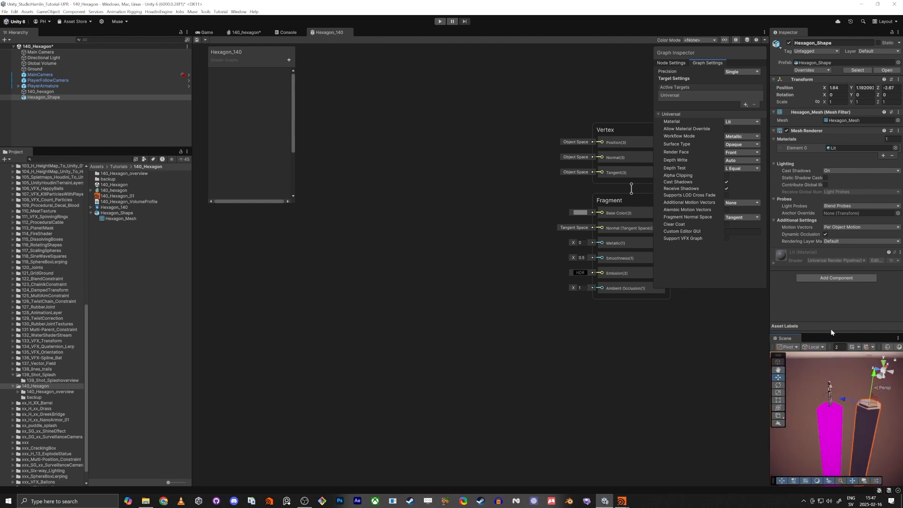
# Enlarge the Scene view in height and width and frame the top of Hexagon_Shape up close
pyautogui.moveTo(831, 334); pyautogui.dragTo(831, 252)
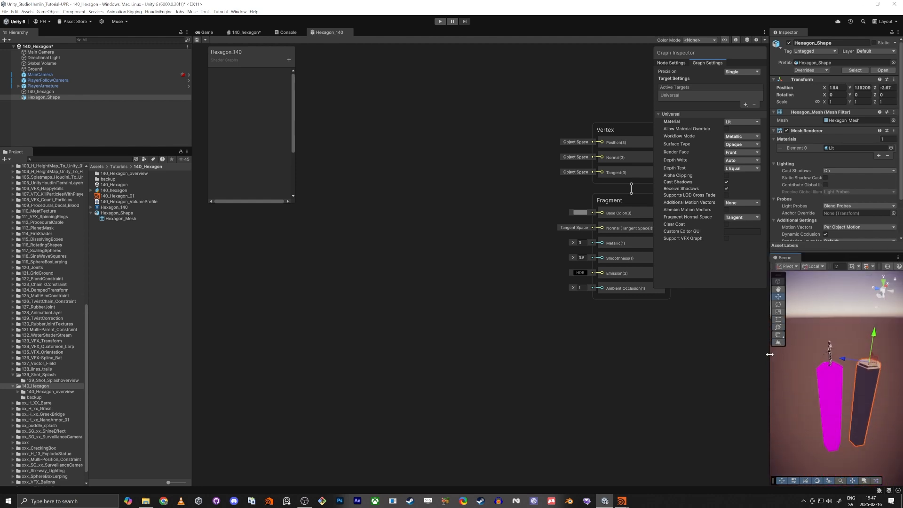
pyautogui.moveTo(770, 354); pyautogui.dragTo(660, 356)
pyautogui.press('w')
pyautogui.moveTo(831, 366); pyautogui.dragTo(696, 355, button='right')
pyautogui.press('s')
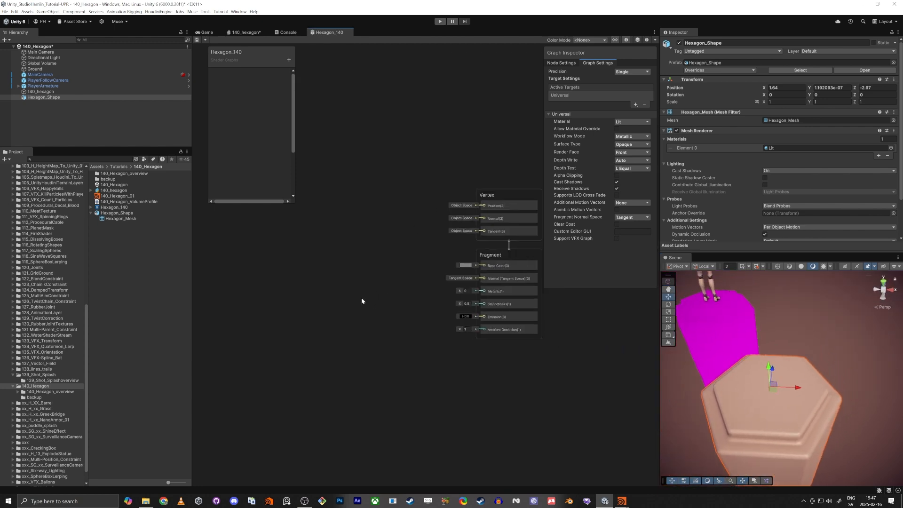
# Add a Color property to the Hexagon_140 shader graph and connect it to the fragment Base Color
pyautogui.click(288, 59)
pyautogui.click(308, 103)
pyautogui.click(225, 63)
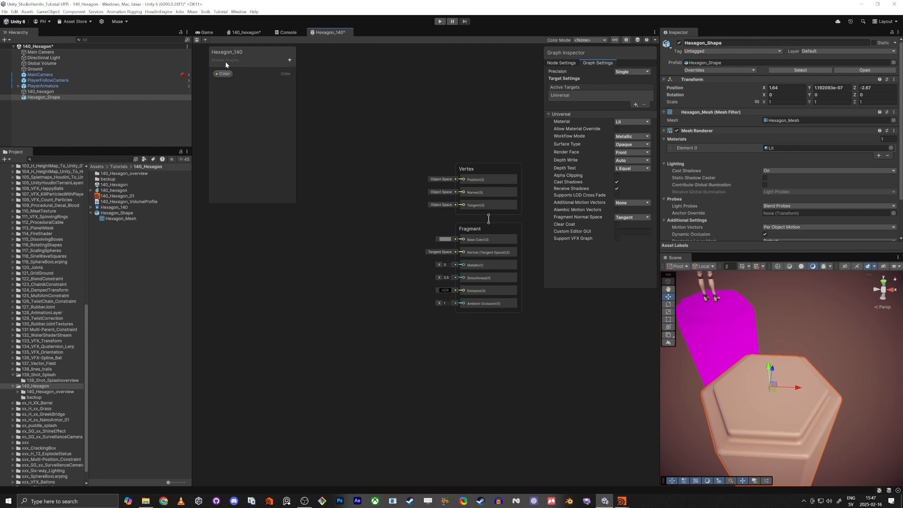
pyautogui.moveTo(224, 74); pyautogui.dragTo(353, 205)
pyautogui.moveTo(455, 240); pyautogui.dragTo(366, 206)
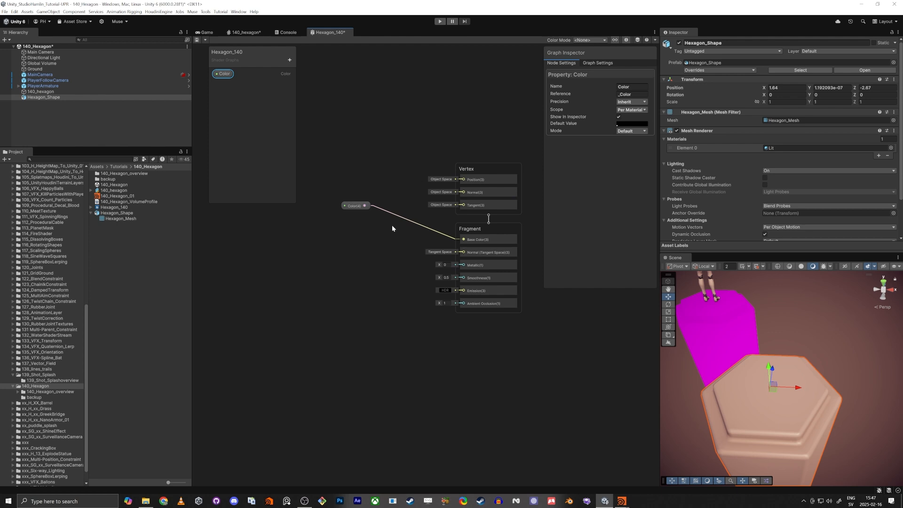
# Enable Support VFX Graph in the Hexagon_140 graph settings and save the shader graph
pyautogui.click(594, 64)
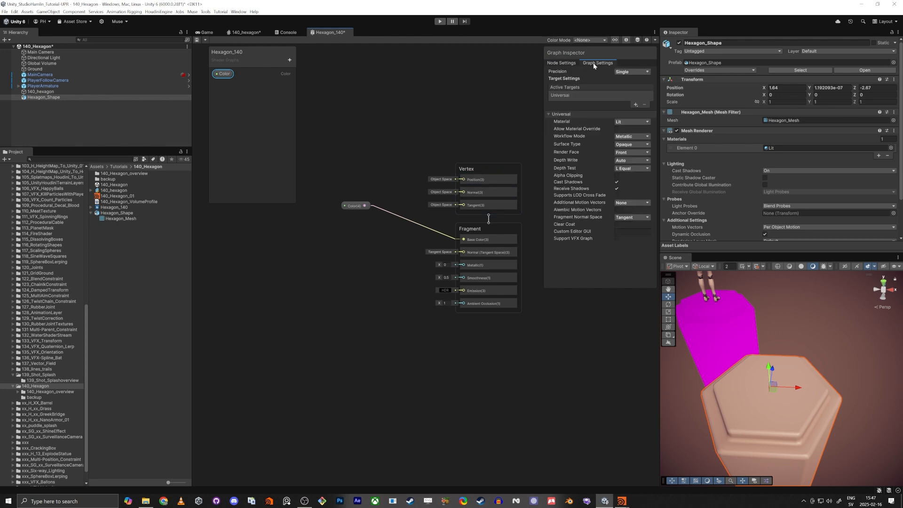
pyautogui.click(617, 238)
pyautogui.hotkey('ctrl', 's')
# Move Hexagon_Shape farther from the magenta hexagon and apply the Hexagon_140 material to it
pyautogui.moveTo(776, 393); pyautogui.dragTo(847, 374)
pyautogui.click(761, 306)
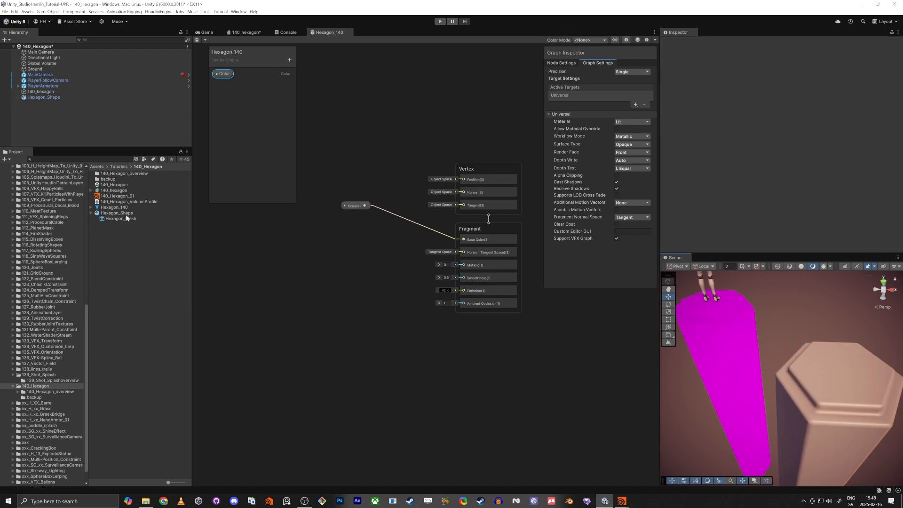
pyautogui.click(91, 208)
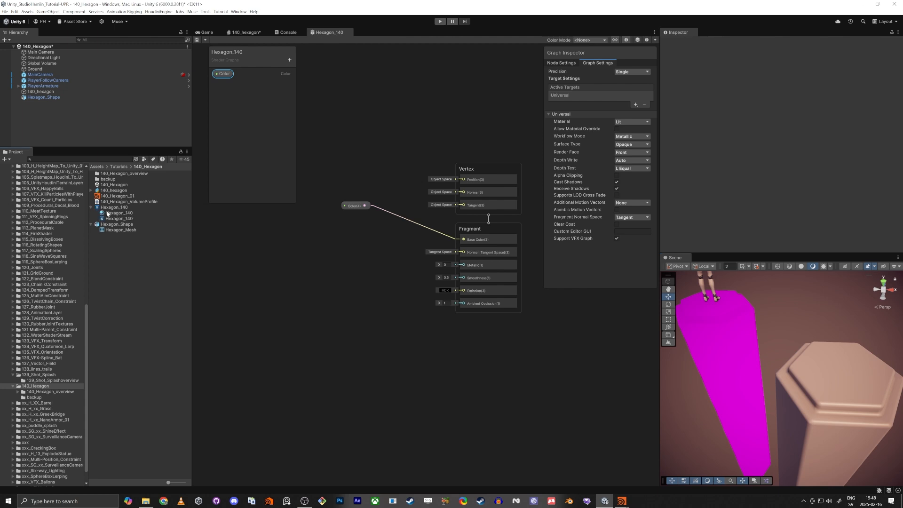
pyautogui.moveTo(615, 339); pyautogui.dragTo(865, 380)
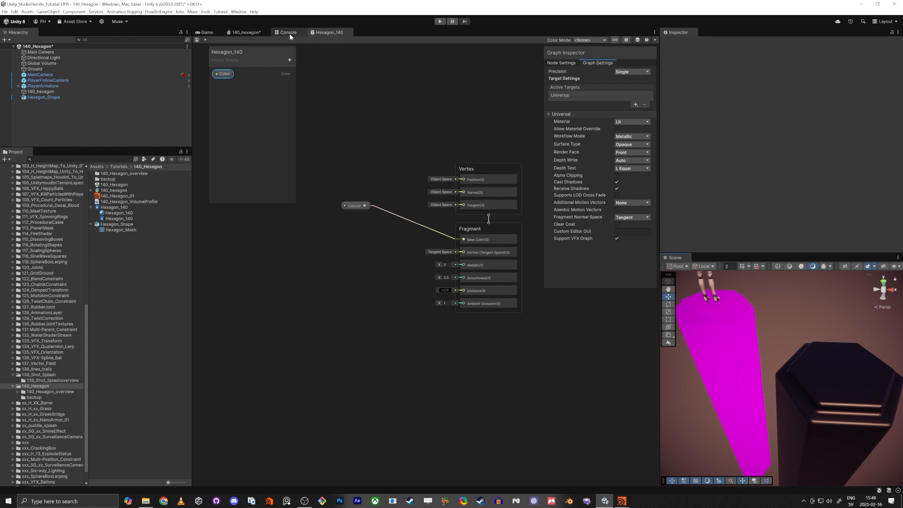
# Assign the Hexagon_140 Shader Graph Vfx Asset to the mesh output context in the 140_hexagon VFX graph
pyautogui.click(244, 32)
pyautogui.moveTo(426, 188); pyautogui.dragTo(511, 198, button='middle')
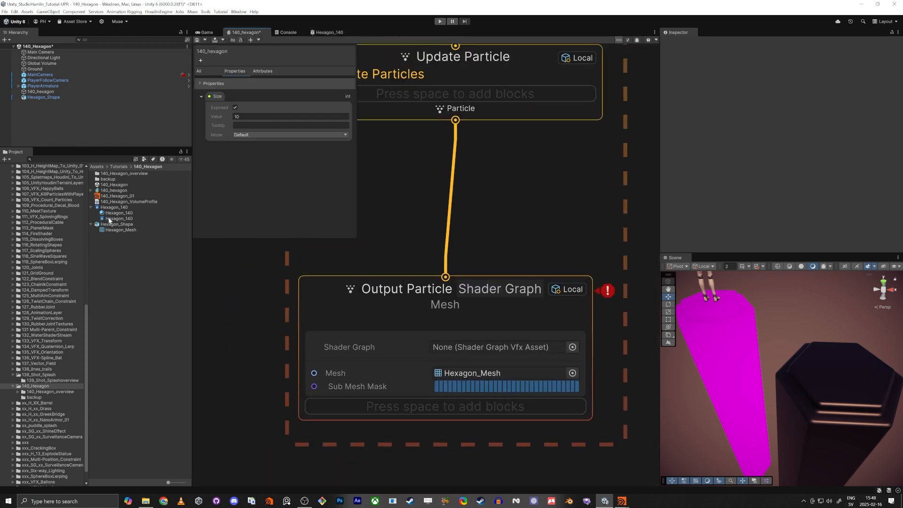
pyautogui.click(104, 208)
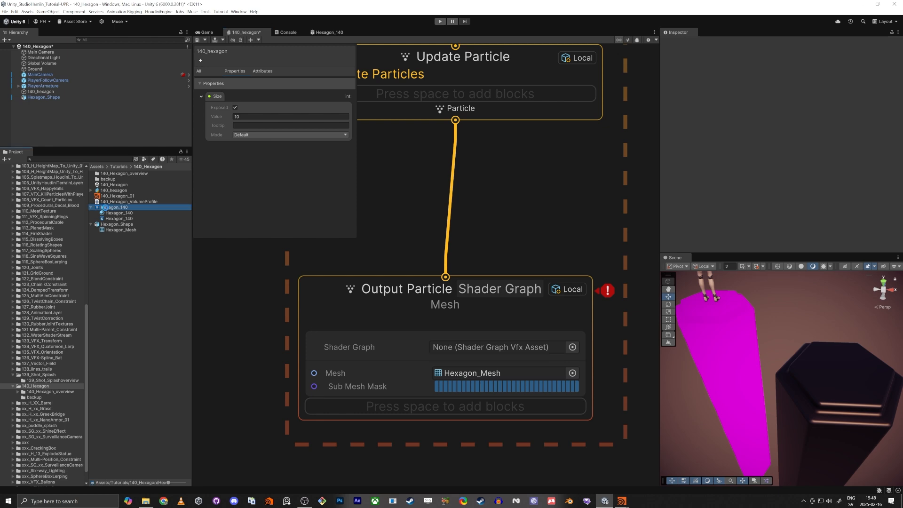
pyautogui.click(110, 218)
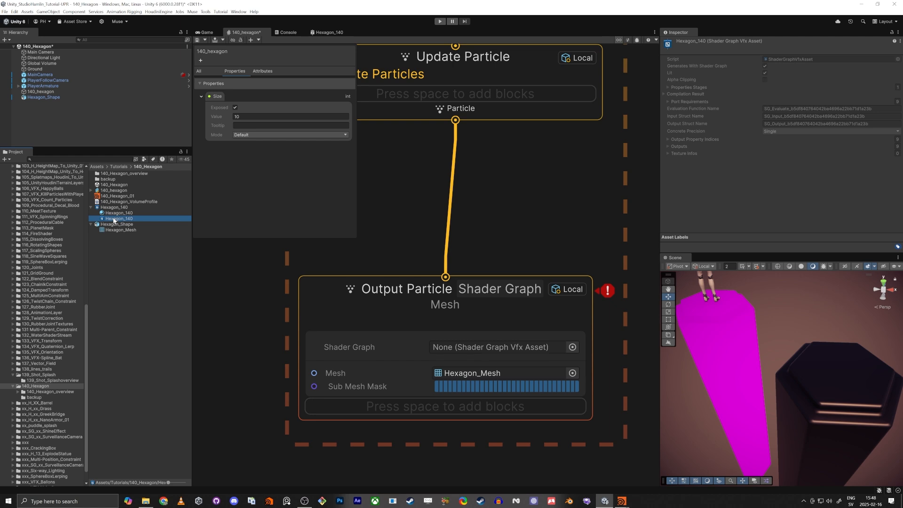
pyautogui.moveTo(114, 220); pyautogui.dragTo(497, 347)
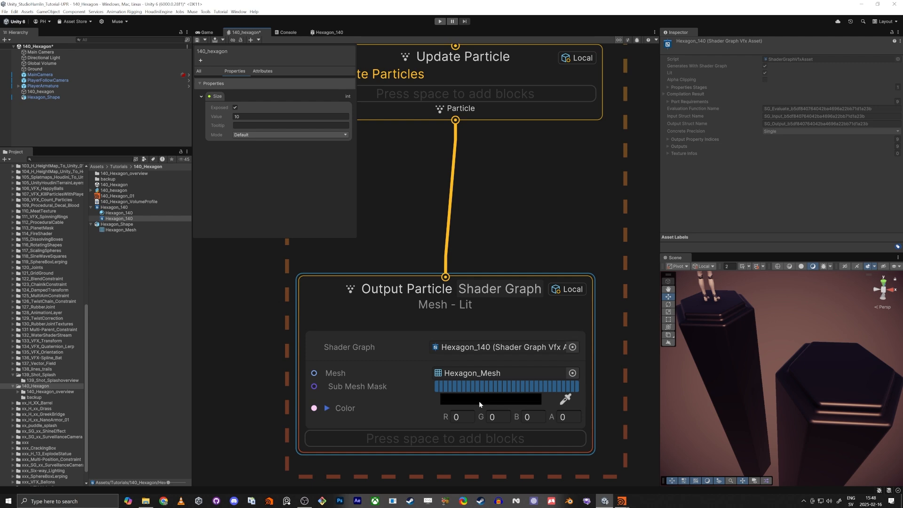
# Set the output context's Color to a light red of about R 0.84, G 0.23, B 0.23
pyautogui.click(498, 398)
pyautogui.moveTo(541, 362); pyautogui.dragTo(549, 345)
pyautogui.click(577, 295)
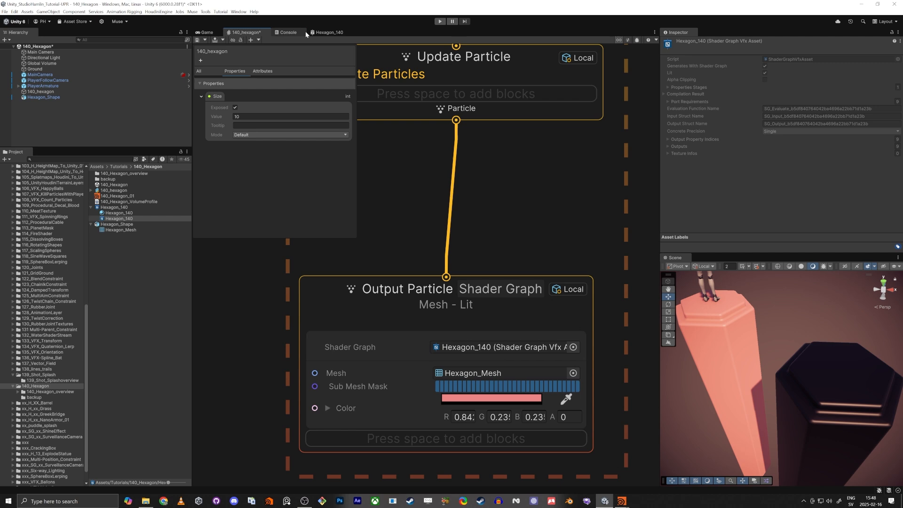
# Add a Simple Noise node below the Color node in the Hexagon_140 shader graph
pyautogui.click(323, 33)
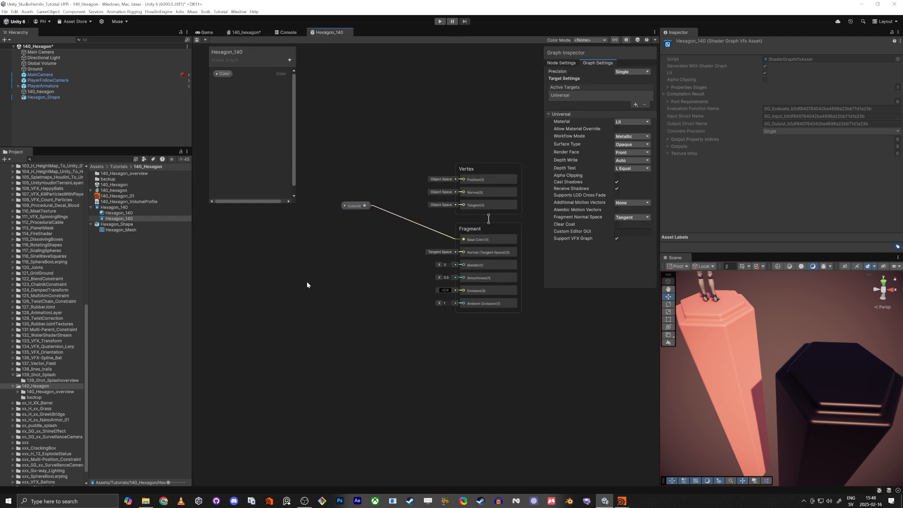
pyautogui.moveTo(306, 284); pyautogui.dragTo(439, 247, button='middle')
pyautogui.press('space')
pyautogui.write('sim')
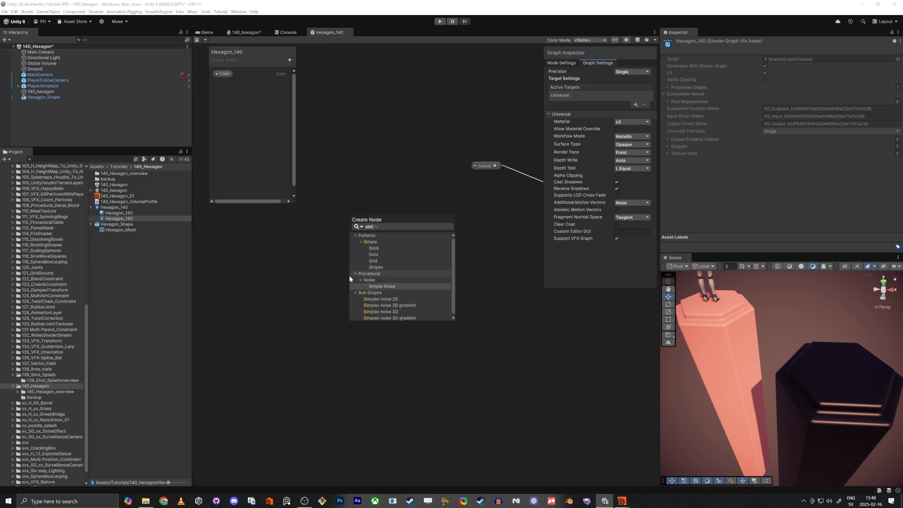
pyautogui.write('p noi')
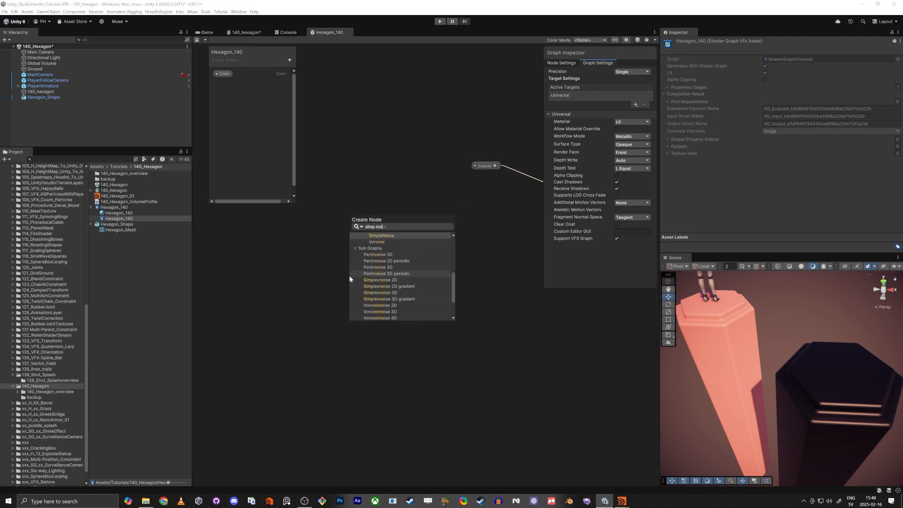
pyautogui.press('Return')
pyautogui.moveTo(397, 299); pyautogui.dragTo(459, 235)
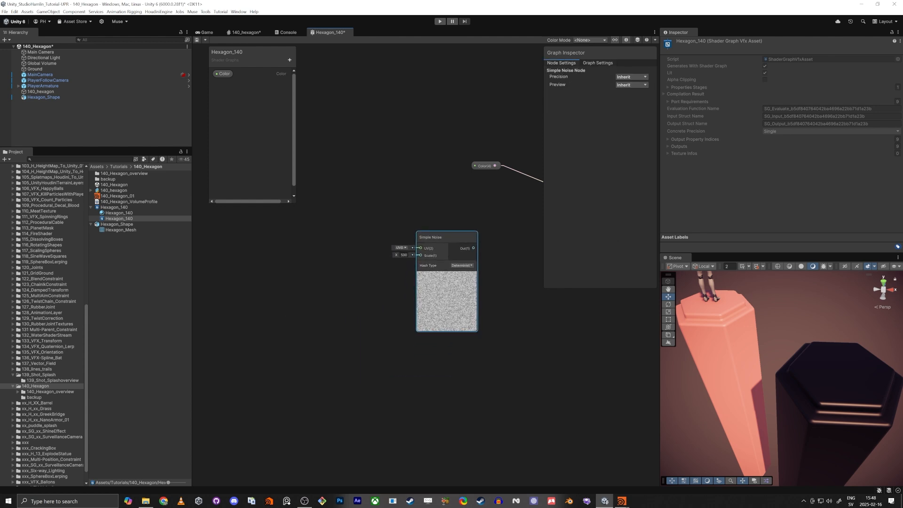
# Set the Simple Noise node's scale to 5
pyautogui.click(405, 255)
pyautogui.write('5')
pyautogui.moveTo(308, 301); pyautogui.dragTo(205, 406, button='middle')
pyautogui.scroll(-2, 277, 313)
pyautogui.scroll(4, 343, 313)
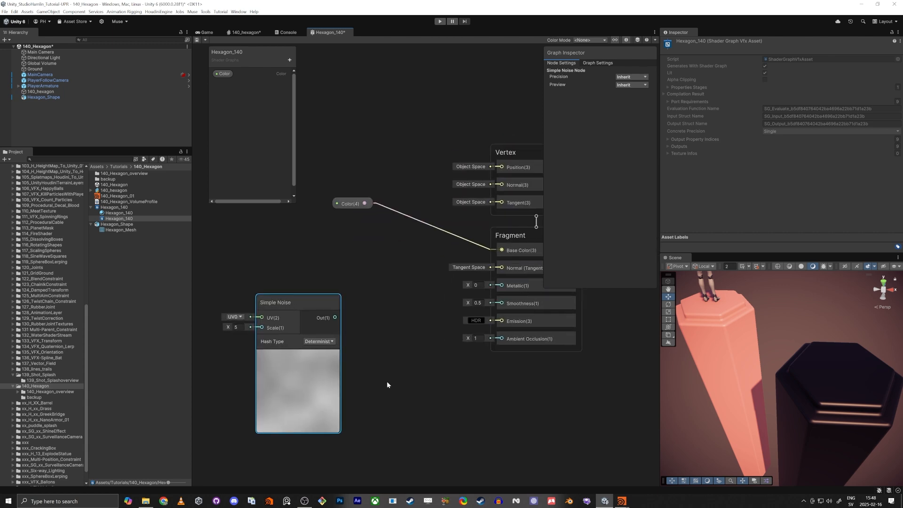
# Add a Tiling And Offset node beside the Simple Noise node and connect its output to the noise's UV input
pyautogui.moveTo(398, 381); pyautogui.dragTo(429, 371, button='middle')
pyautogui.scroll(-2, 353, 395)
pyautogui.moveTo(343, 324); pyautogui.dragTo(299, 344)
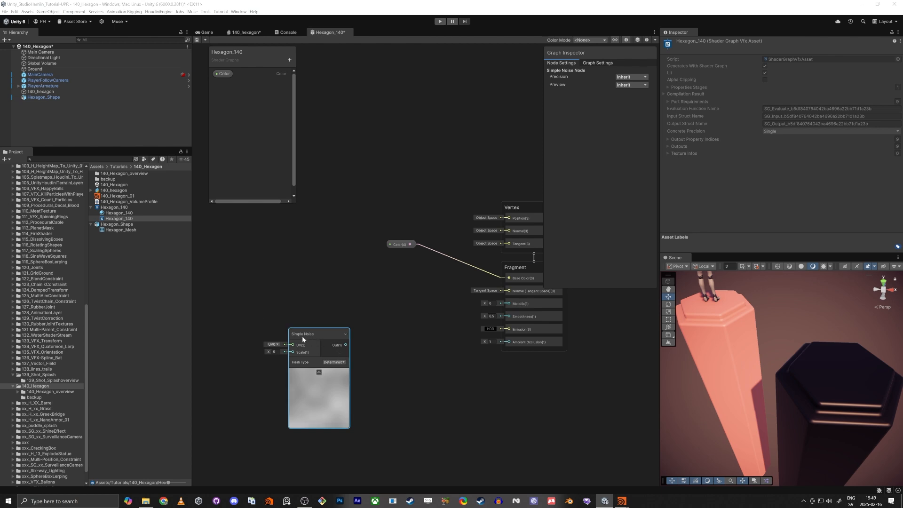
pyautogui.moveTo(243, 275); pyautogui.dragTo(395, 237, button='middle')
pyautogui.click(355, 248)
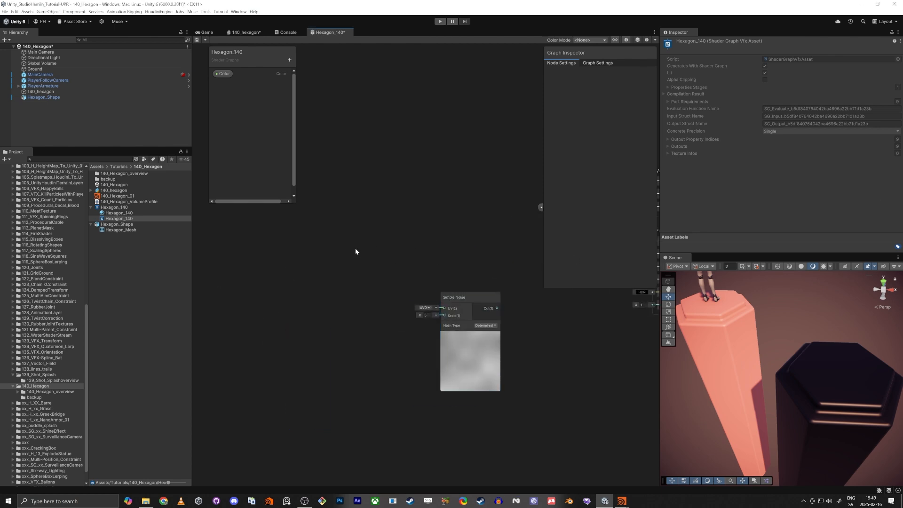
pyautogui.press('space')
pyautogui.write('til')
pyautogui.press('Return')
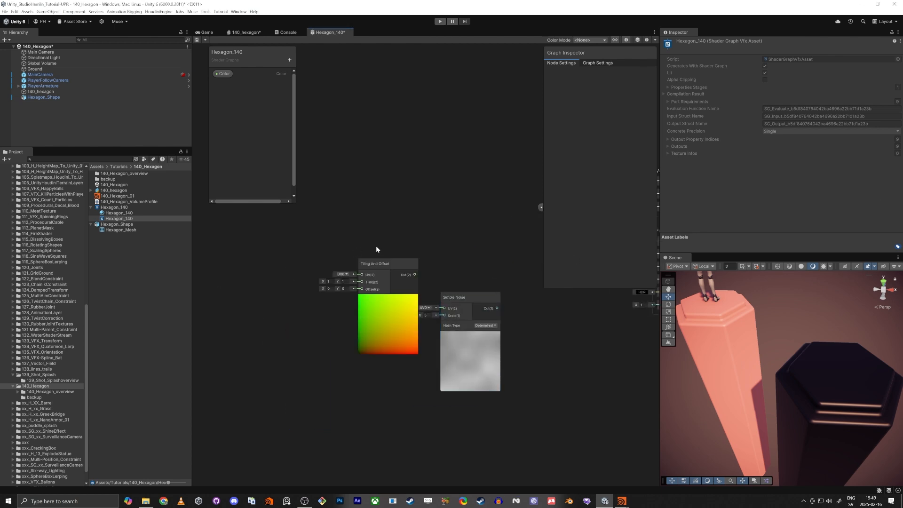
pyautogui.moveTo(388, 260); pyautogui.dragTo(351, 274)
pyautogui.moveTo(444, 308); pyautogui.dragTo(356, 301)
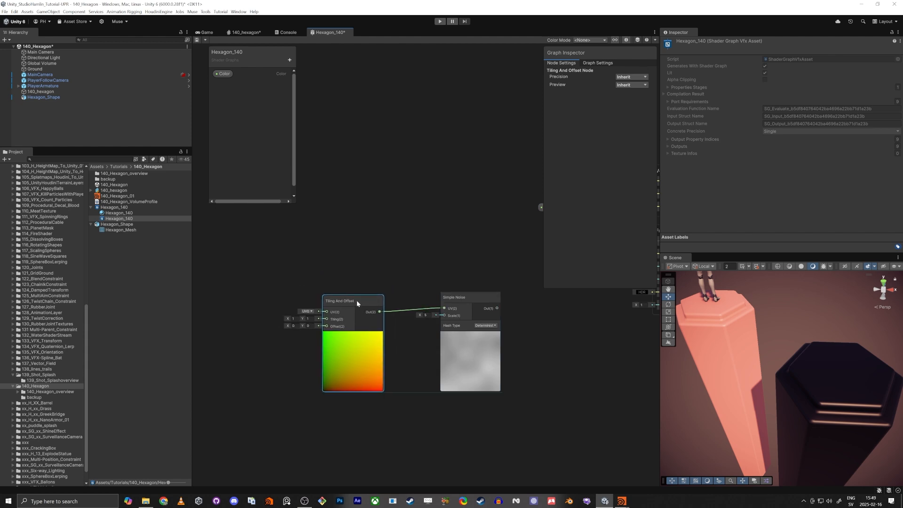
pyautogui.moveTo(344, 235); pyautogui.dragTo(361, 207, button='middle')
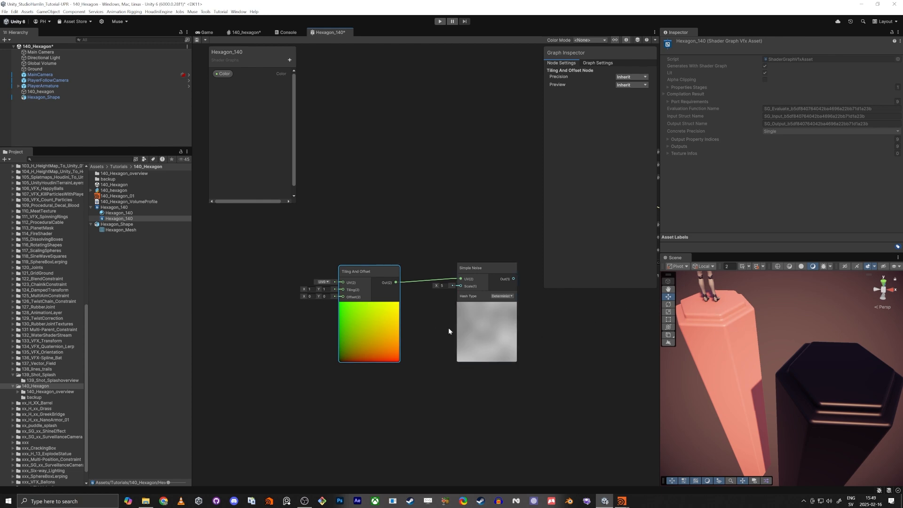
# Add a Vector 3 property named UV Offset to the Hexagon_140 shader graph
pyautogui.click(290, 62)
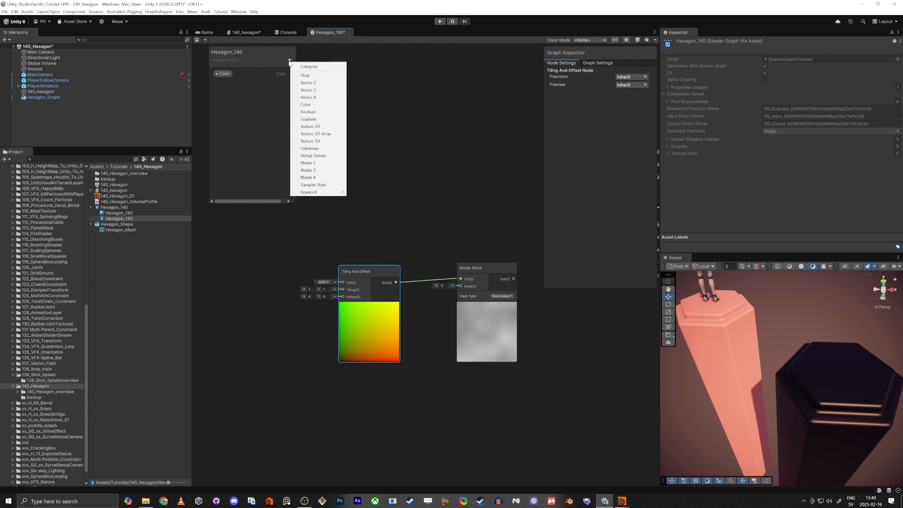
pyautogui.click(311, 90)
pyautogui.write('u')
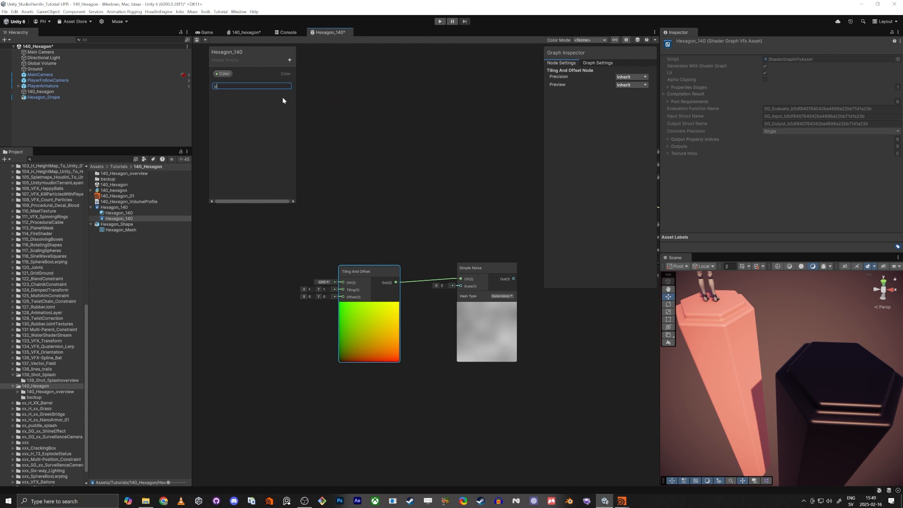
pyautogui.write('V Offset')
pyautogui.press('Return')
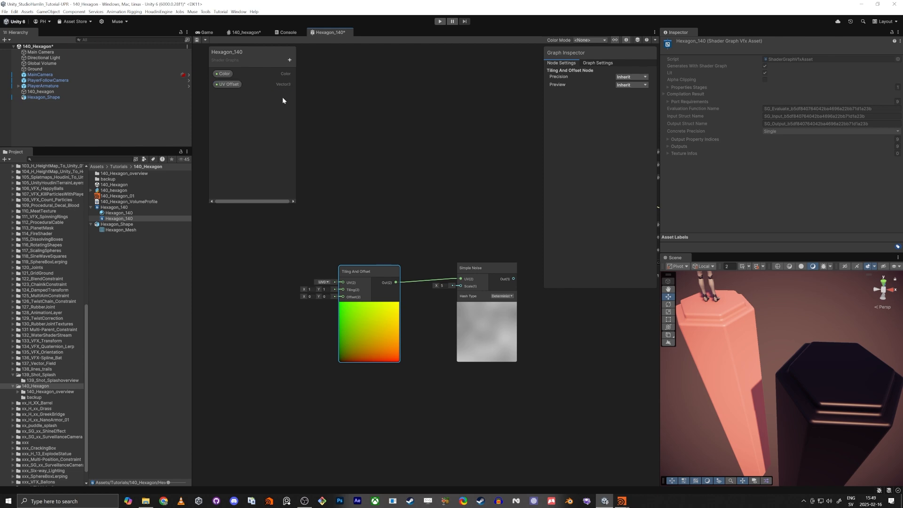
# Place the UV Offset property in the graph and feed it into a new Swizzle node
pyautogui.moveTo(221, 86); pyautogui.dragTo(230, 316)
pyautogui.press('Escape')
pyautogui.scroll(2, 335, 316)
pyautogui.moveTo(334, 316); pyautogui.dragTo(381, 300, button='middle')
pyautogui.moveTo(327, 291); pyautogui.dragTo(351, 325)
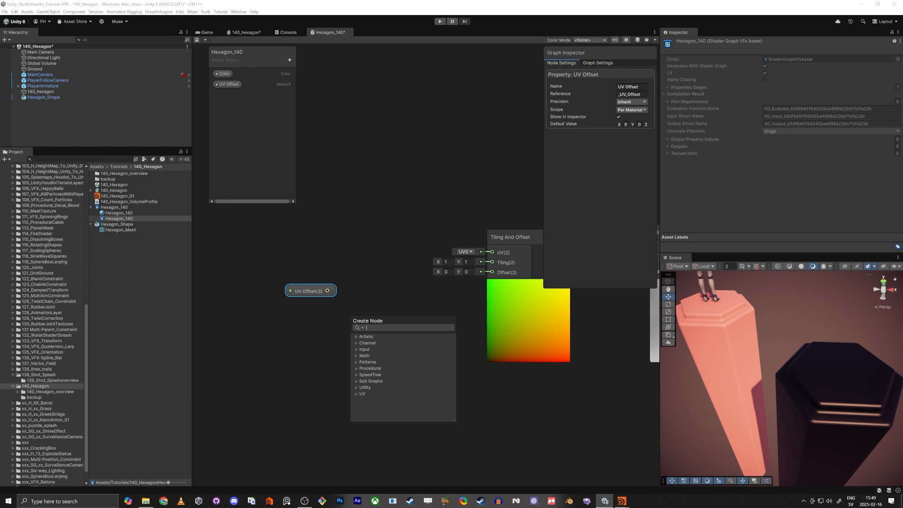
pyautogui.write('swizzle')
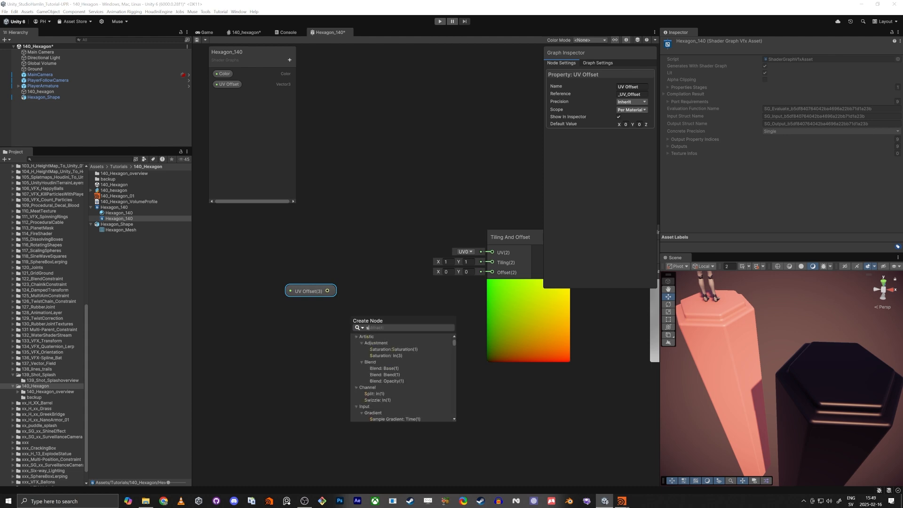
pyautogui.press('Return')
# Set the Swizzle mask to xz and connect its output to the Offset input of Tiling And Offset
pyautogui.click(390, 346)
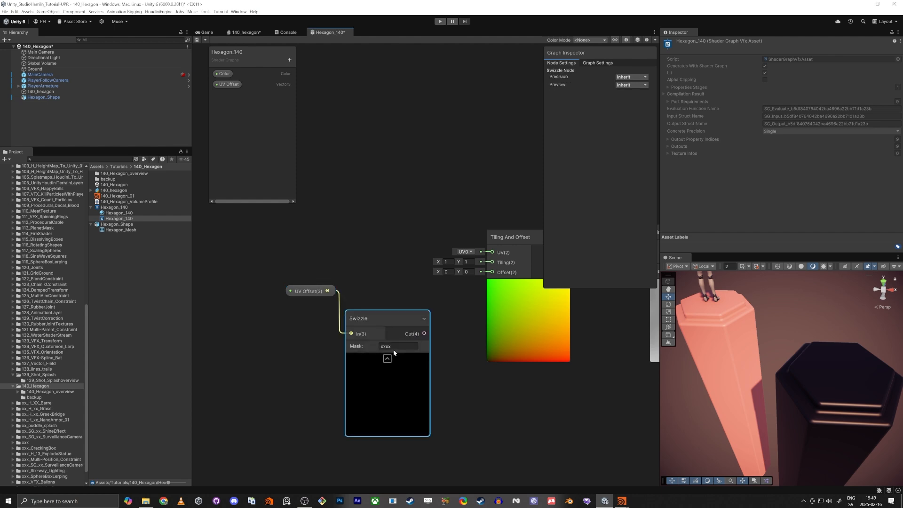
pyautogui.write('xz')
pyautogui.moveTo(311, 291); pyautogui.dragTo(280, 310)
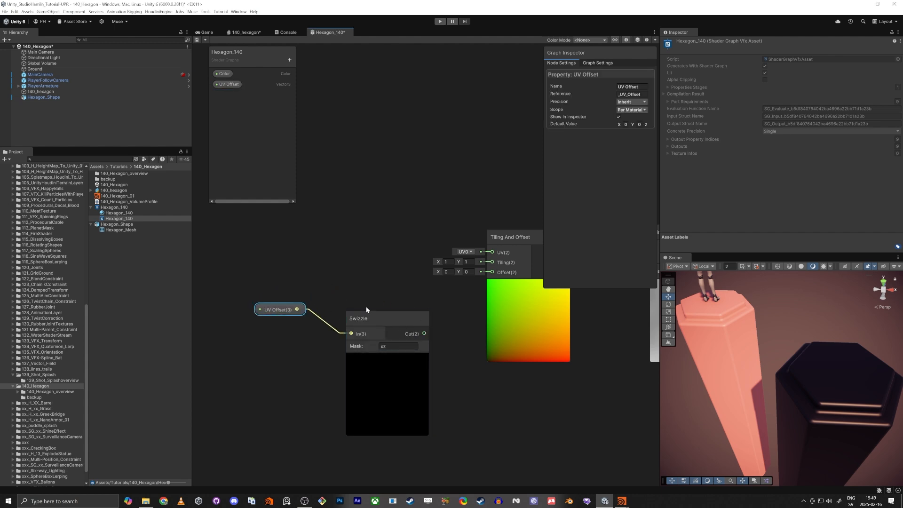
pyautogui.moveTo(372, 313); pyautogui.dragTo(360, 297)
pyautogui.moveTo(412, 317); pyautogui.dragTo(493, 273)
# Add a Remap node fed by the Simple Noise output and set its In Min Max X value to 0
pyautogui.moveTo(544, 394); pyautogui.dragTo(362, 403, button='middle')
pyautogui.scroll(-2, 390, 411)
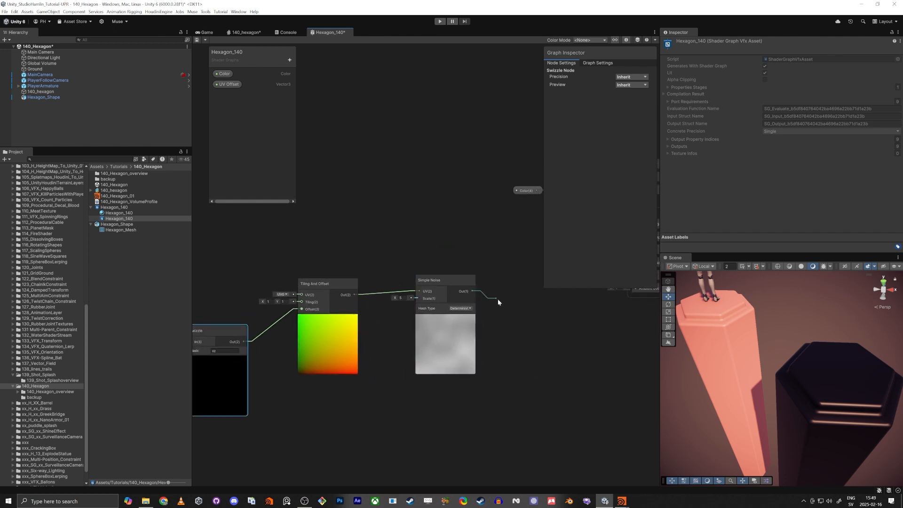
pyautogui.press('space')
pyautogui.write('remap')
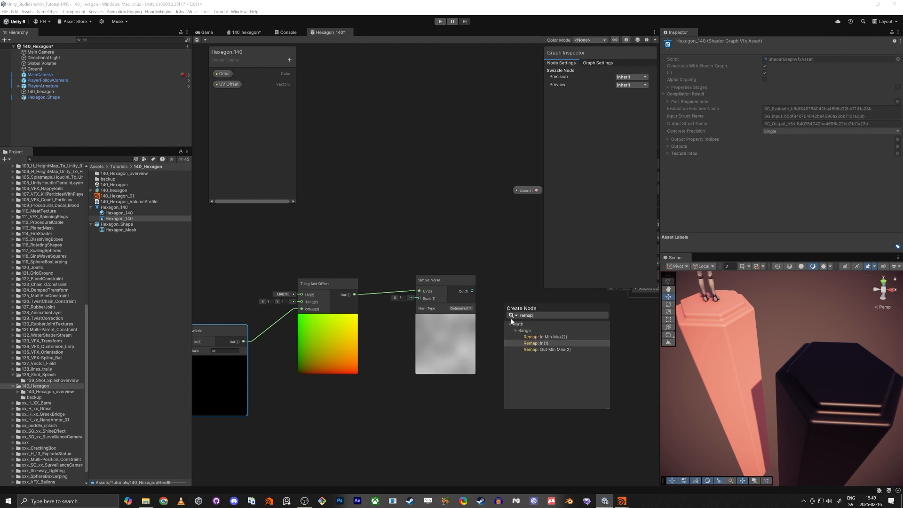
pyautogui.press('Return')
pyautogui.click(471, 327)
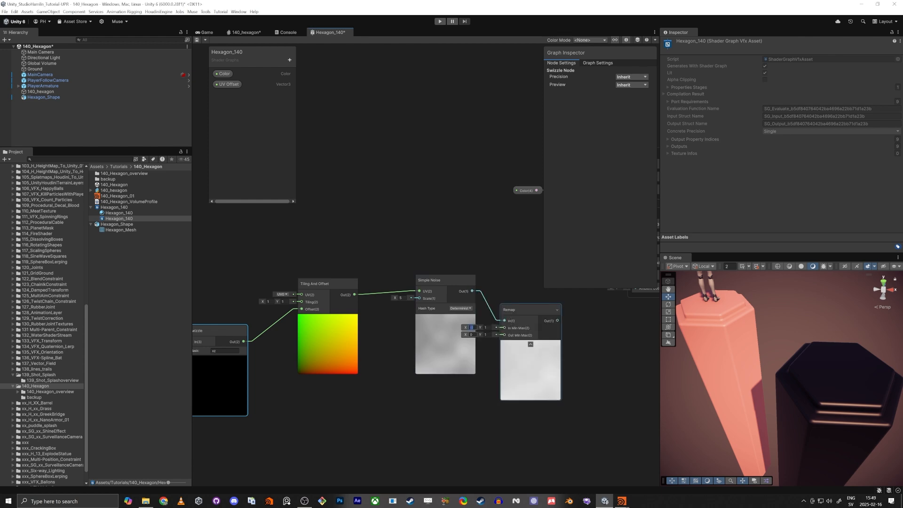
pyautogui.write('0')
pyautogui.press('Return')
pyautogui.moveTo(527, 309); pyautogui.dragTo(539, 313)
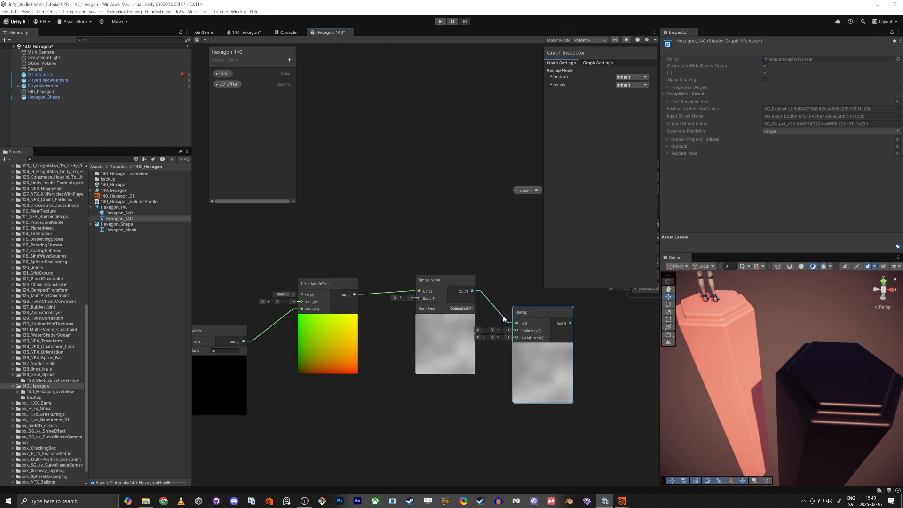
# Add a Float property named Smoothness Min to the shader graph
pyautogui.moveTo(500, 300); pyautogui.dragTo(383, 312, button='middle')
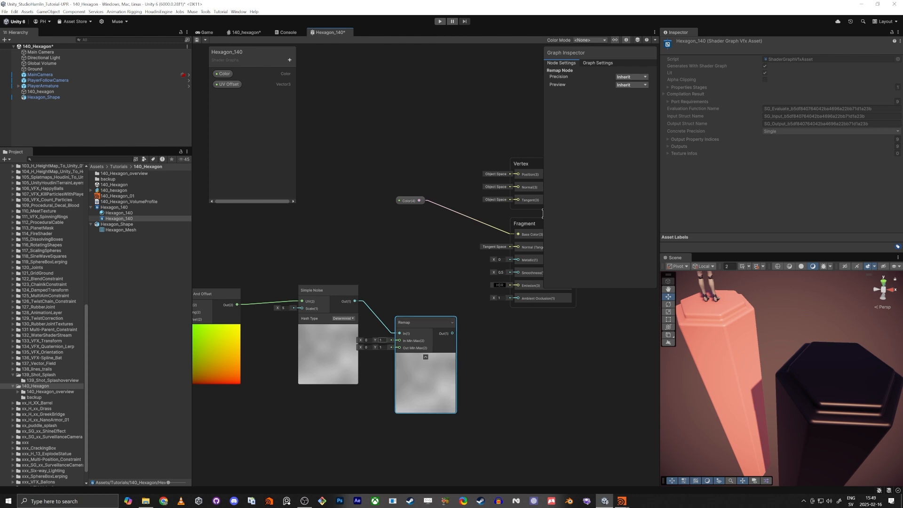
pyautogui.moveTo(349, 434); pyautogui.dragTo(389, 349, button='middle')
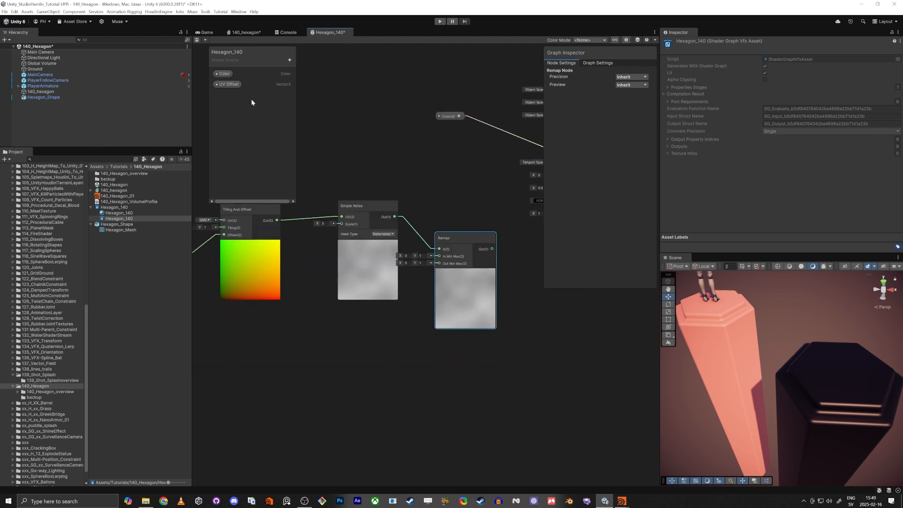
pyautogui.click(292, 59)
pyautogui.click(305, 74)
pyautogui.write('S')
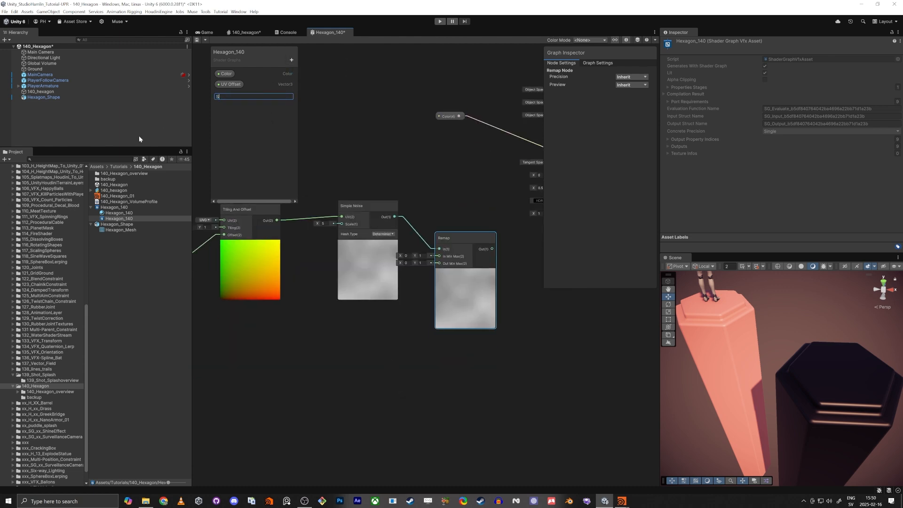
pyautogui.write('moothenss')
pyautogui.press('BackSpace')
pyautogui.press('BackSpace')
pyautogui.press('BackSpace')
pyautogui.press('BackSpace')
pyautogui.write('hness Min')
pyautogui.press('Return')
# Set the Smoothness Min property's mode to Slider
pyautogui.click(242, 95)
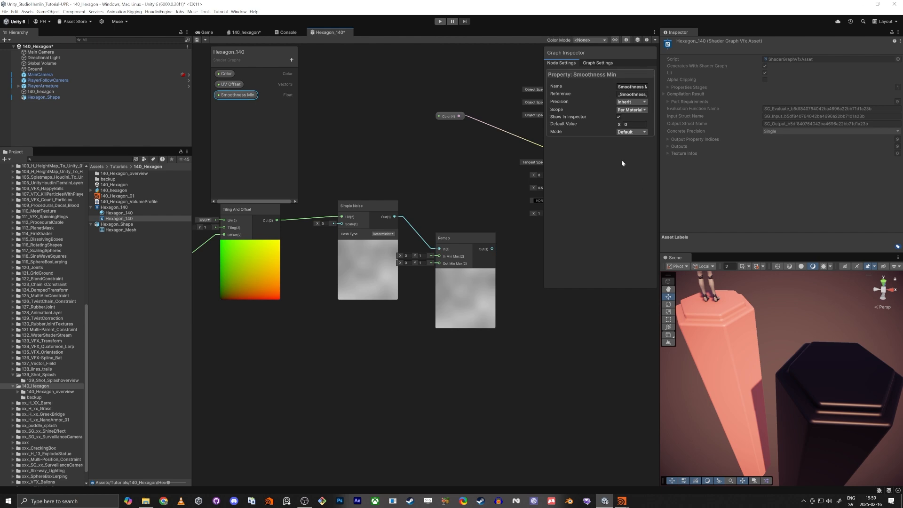
pyautogui.click(630, 133)
pyautogui.click(627, 143)
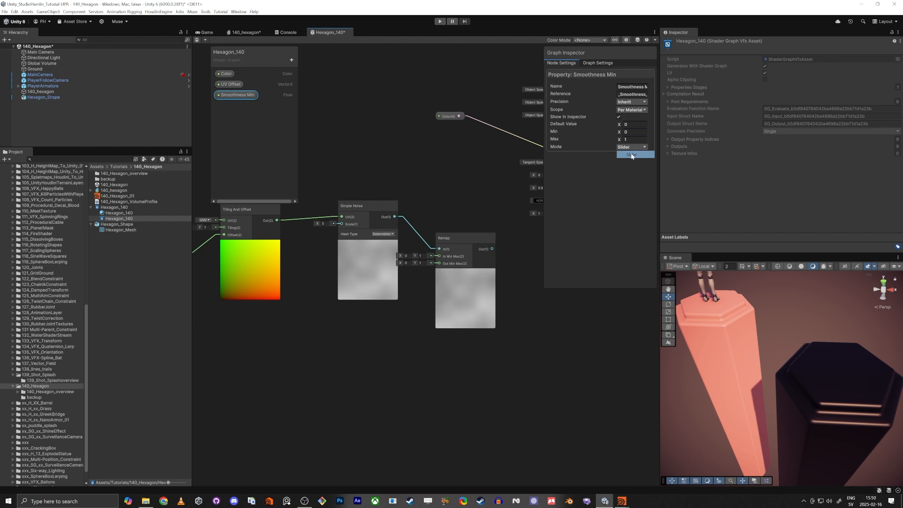
# Duplicate the Smoothness Min property, place the copy in the graph and rename it Smoothness Max
pyautogui.hotkey('ctrl', 'd')
pyautogui.doubleClick(247, 104)
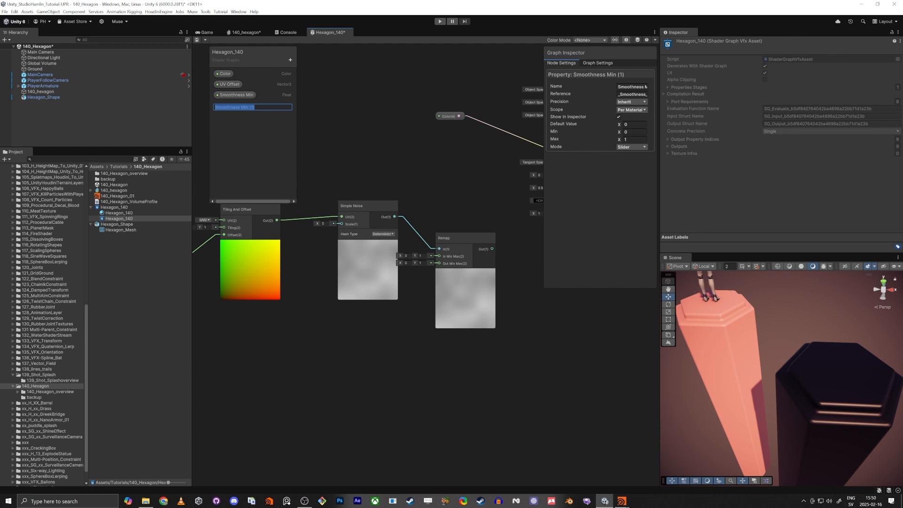
pyautogui.moveTo(247, 107); pyautogui.dragTo(313, 105)
pyautogui.doubleClick(245, 107)
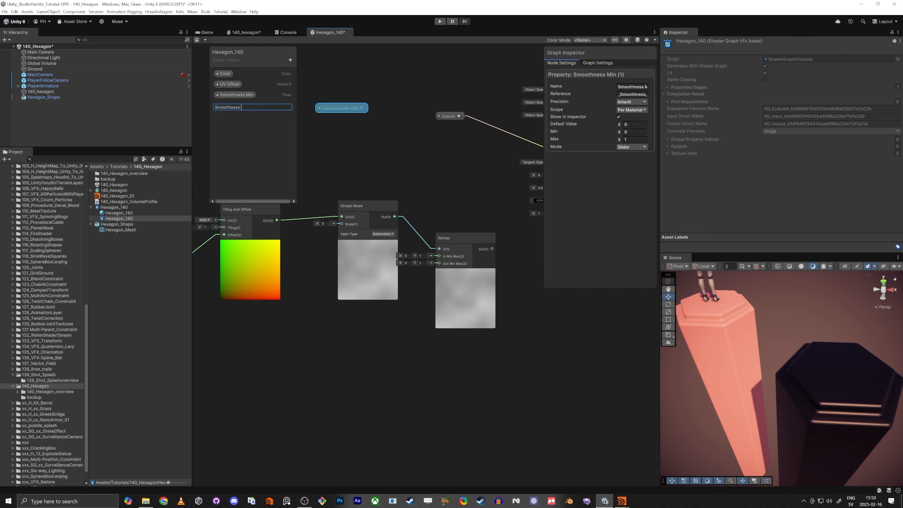
pyautogui.write('Max')
pyautogui.press('Return')
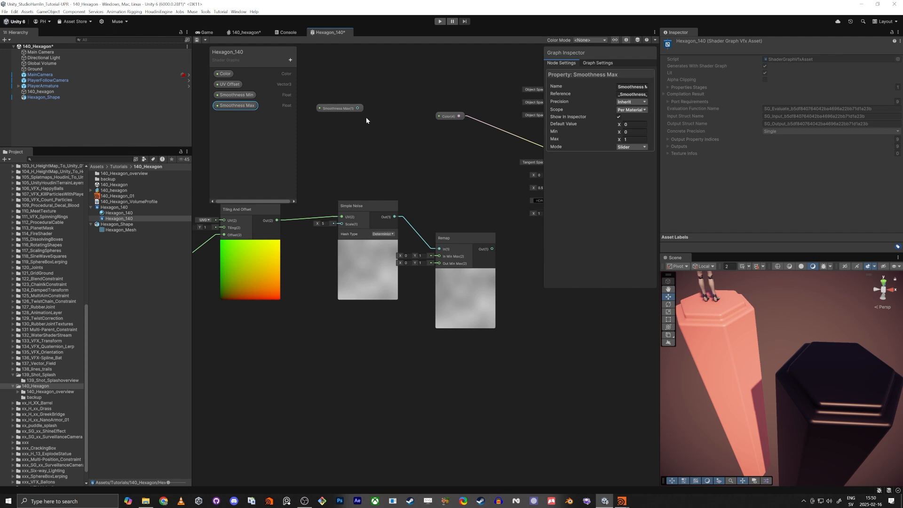
# Combine Smoothness Min and Smoothness Max in a new Vector 2 node, with Min feeding X and Max feeding Y
pyautogui.moveTo(340, 109); pyautogui.dragTo(343, 359)
pyautogui.moveTo(237, 94); pyautogui.dragTo(447, 366)
pyautogui.scroll(5, 337, 350)
pyautogui.write('vec')
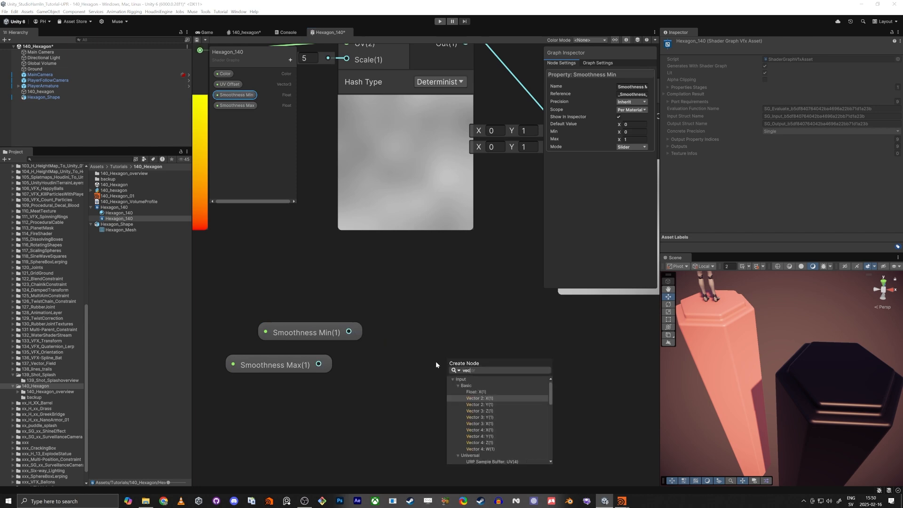
pyautogui.press('Return')
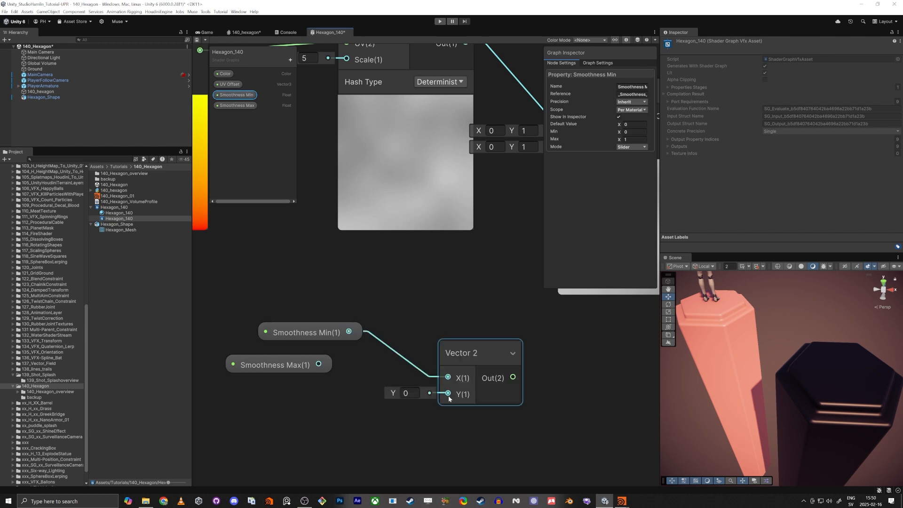
pyautogui.moveTo(448, 394); pyautogui.dragTo(319, 363)
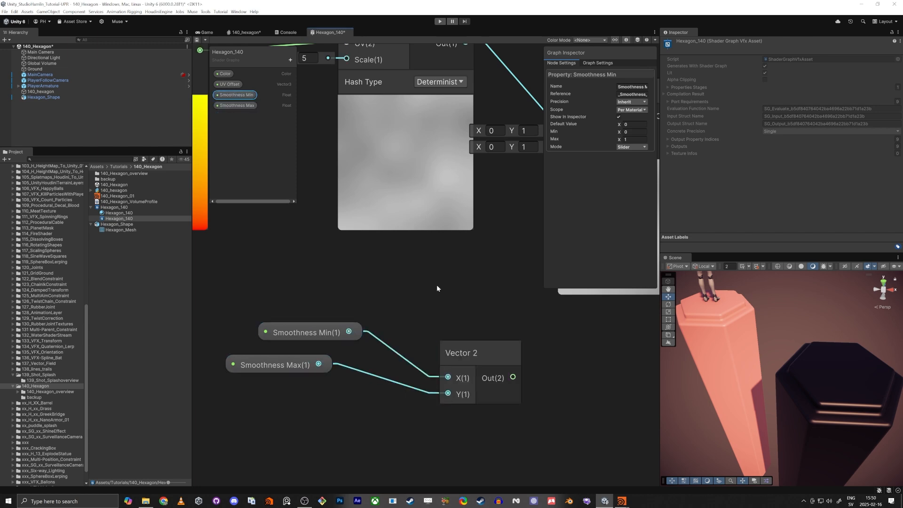
# Connect the Vector 2 output to Remap's Out Min Max and the Remap output to the fragment Smoothness input
pyautogui.moveTo(542, 208); pyautogui.dragTo(408, 288, button='middle')
pyautogui.moveTo(432, 228); pyautogui.dragTo(379, 417)
pyautogui.moveTo(548, 371); pyautogui.dragTo(413, 433, button='middle')
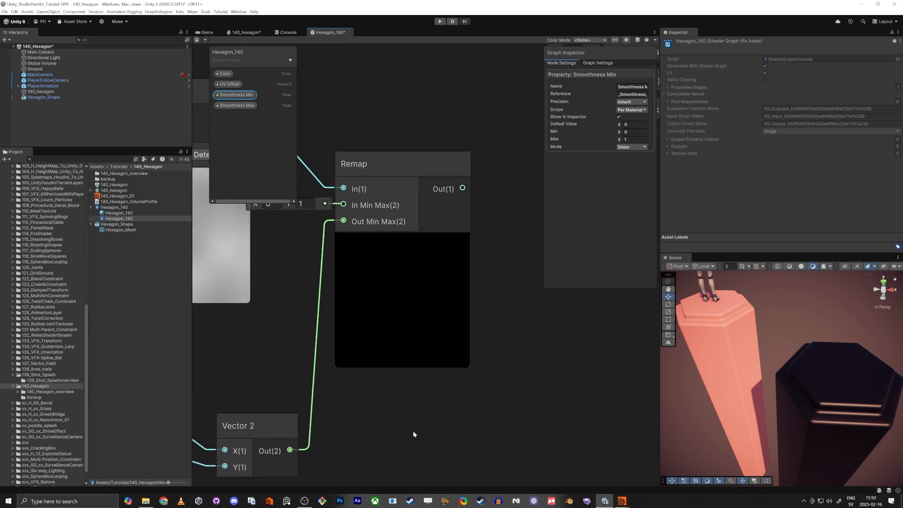
pyautogui.scroll(-3, 416, 383)
pyautogui.moveTo(465, 256); pyautogui.dragTo(389, 328)
# Add a Float property named Metallic and connect it to the fragment Metallic input
pyautogui.click(290, 60)
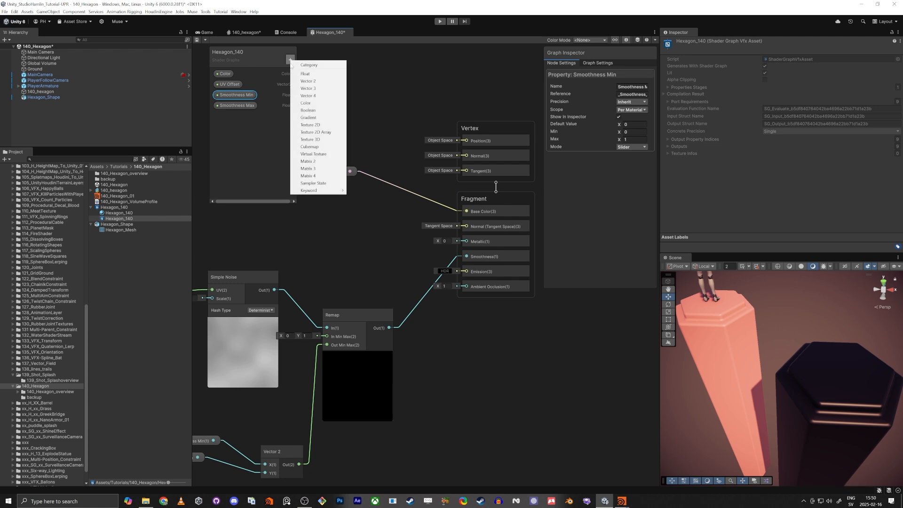
pyautogui.click(315, 74)
pyautogui.write('Metallic')
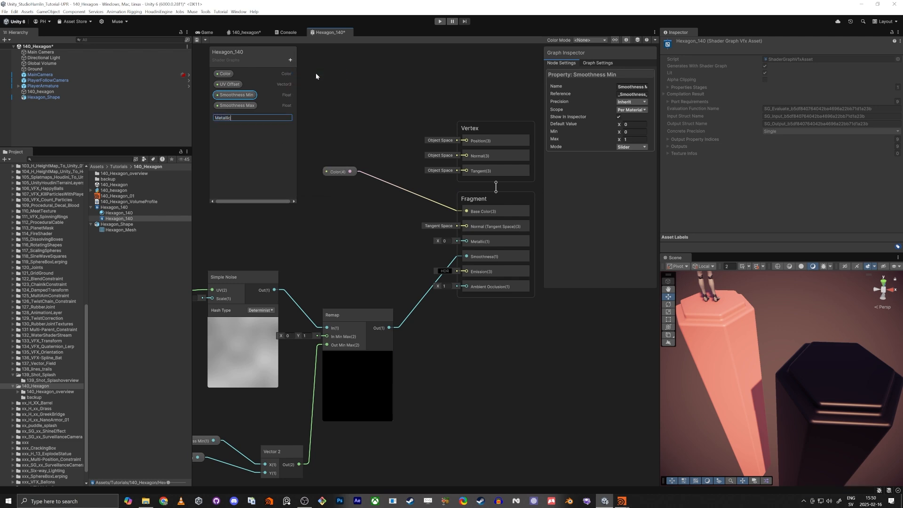
pyautogui.press('Return')
pyautogui.moveTo(228, 116); pyautogui.dragTo(463, 242)
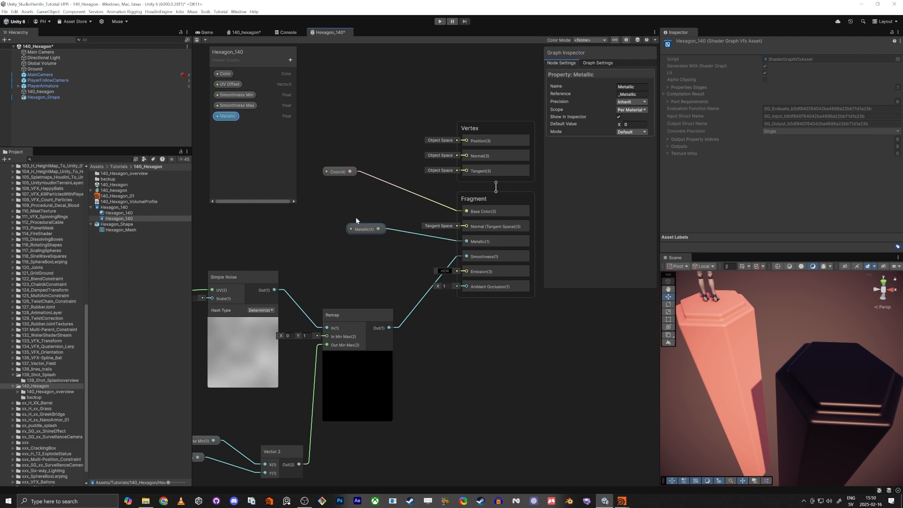
# Set the Metallic property to Slider mode with a default value of 0.6
pyautogui.click(221, 117)
pyautogui.click(630, 132)
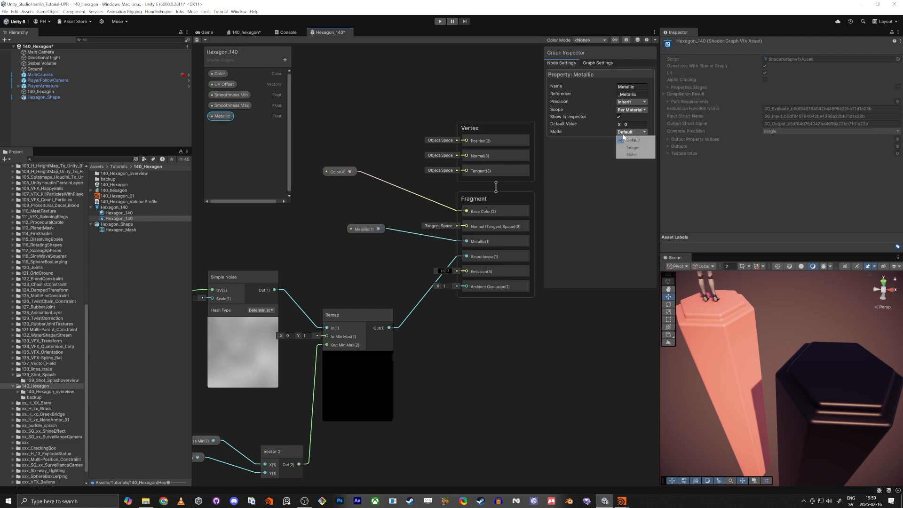
pyautogui.click(632, 154)
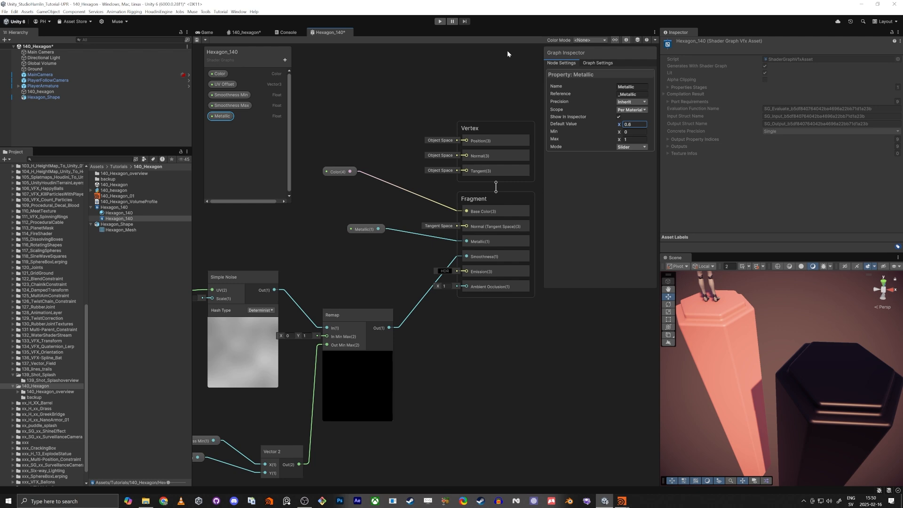
# Set the default value of Smoothness Min to 0.5 and of Smoothness Max to 0.9
pyautogui.scroll(-3, 511, 405)
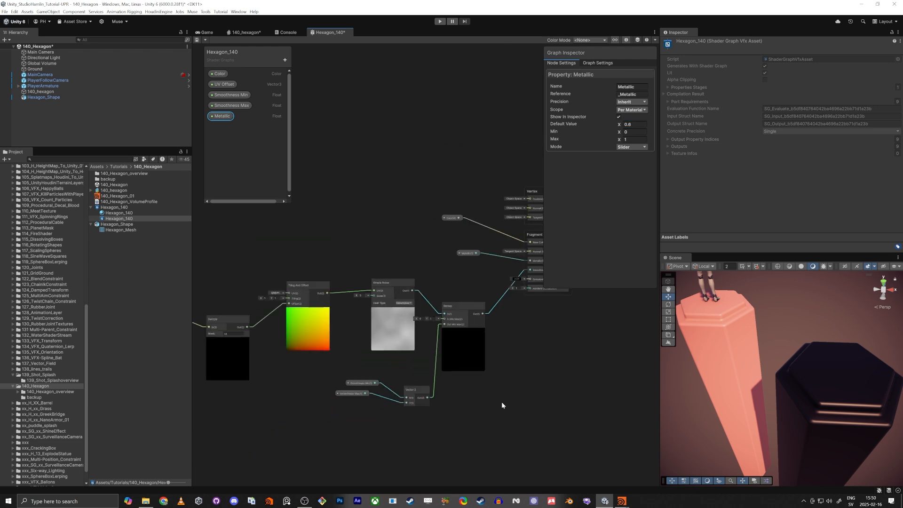
pyautogui.click(231, 96)
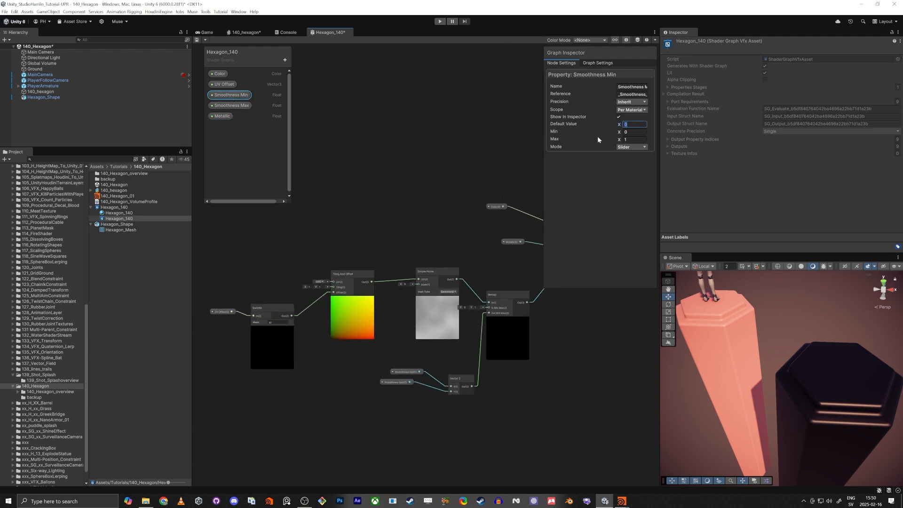
pyautogui.write('0.6')
pyautogui.press('Tab')
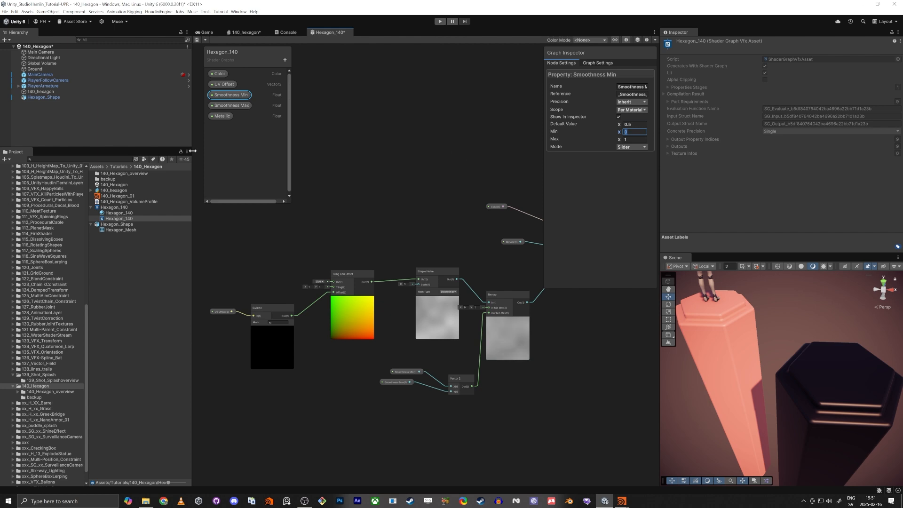
pyautogui.click(228, 106)
pyautogui.click(634, 125)
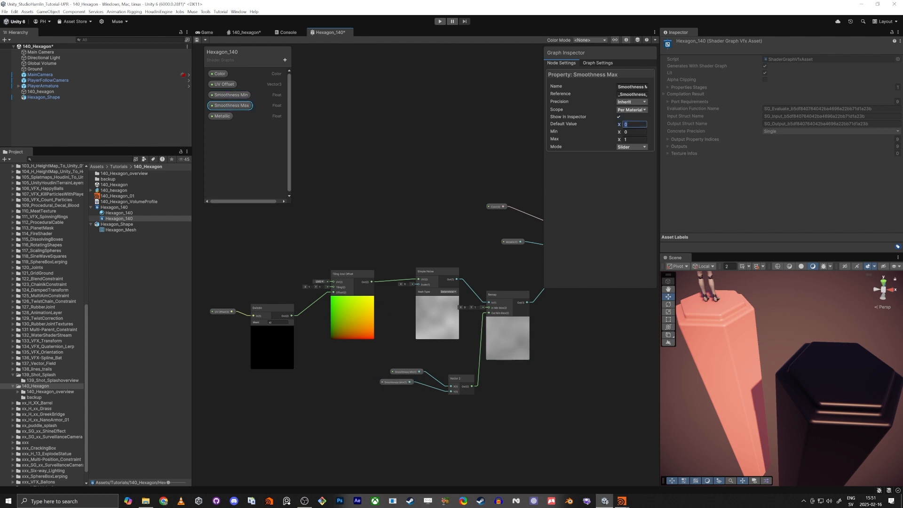
pyautogui.write('0.9')
pyautogui.press('Tab')
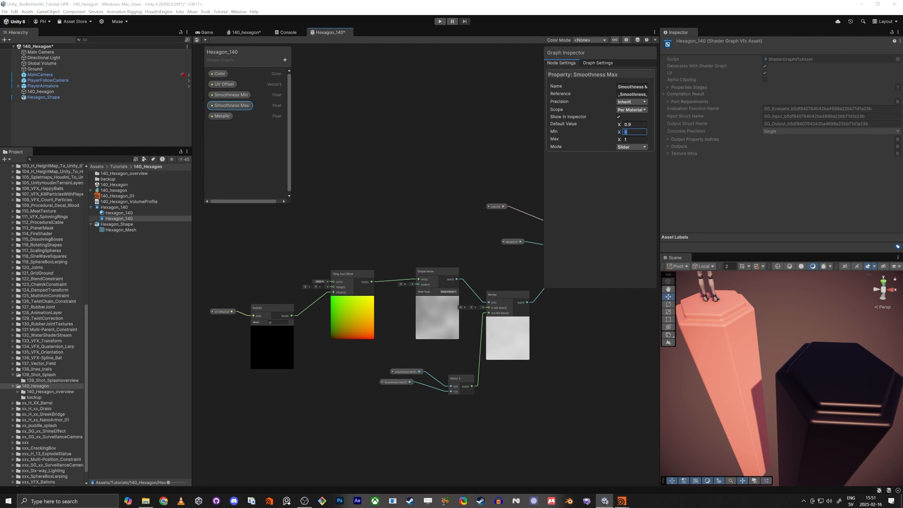
# Shift the Simple Noise node slightly closer to the Tiling And Offset node and save the Hexagon_140 shader graph
pyautogui.click(409, 241)
pyautogui.moveTo(409, 241); pyautogui.dragTo(333, 198, button='middle')
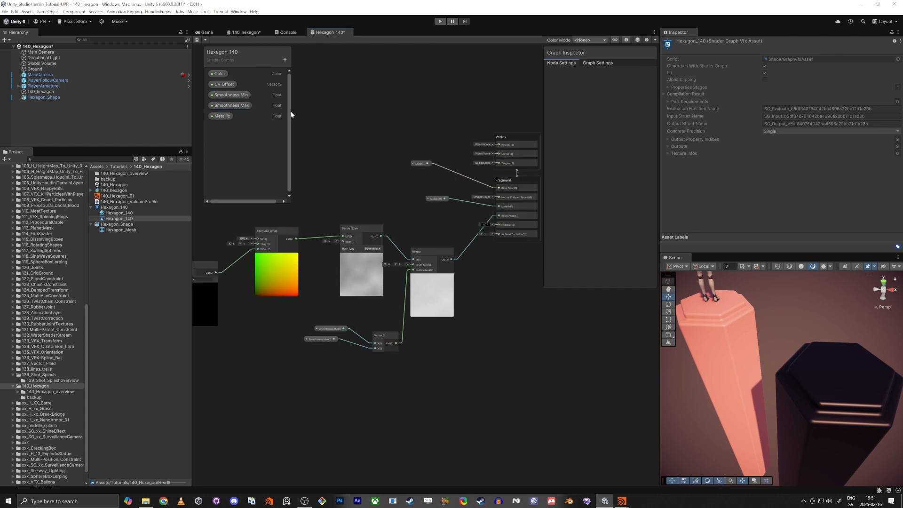
pyautogui.click(198, 41)
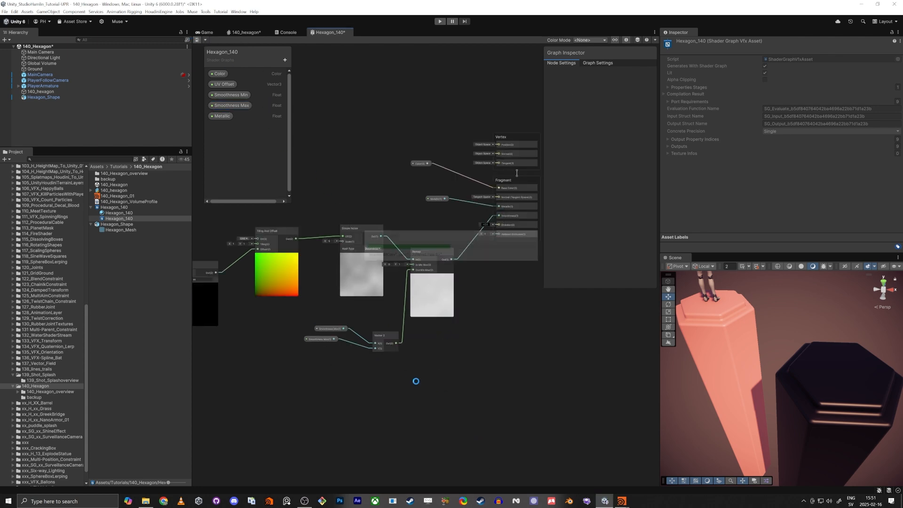
pyautogui.moveTo(416, 381); pyautogui.dragTo(416, 457, button='middle')
pyautogui.scroll(-2, 416, 458)
pyautogui.moveTo(480, 430); pyautogui.dragTo(518, 415, button='middle')
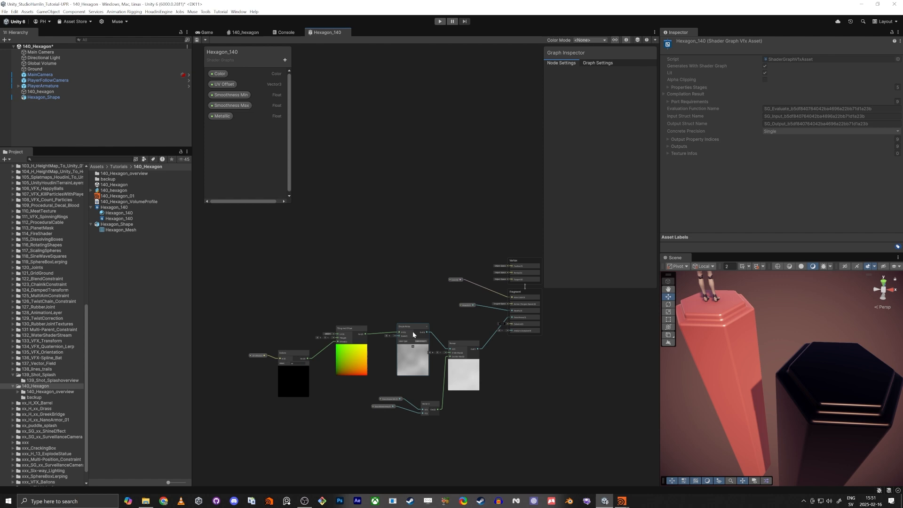
pyautogui.moveTo(413, 331); pyautogui.dragTo(405, 340)
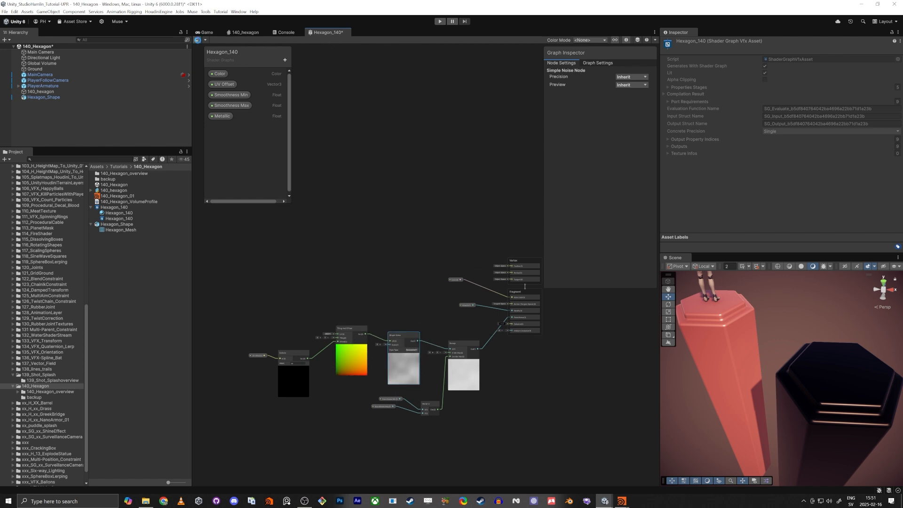
pyautogui.click(197, 40)
# In the 140_hexagon VFX graph's particle output, set Smoothness_Min to 0.275, Smoothness_Max to 1 and Metallic to 0.983
pyautogui.click(245, 32)
pyautogui.scroll(3, 446, 113)
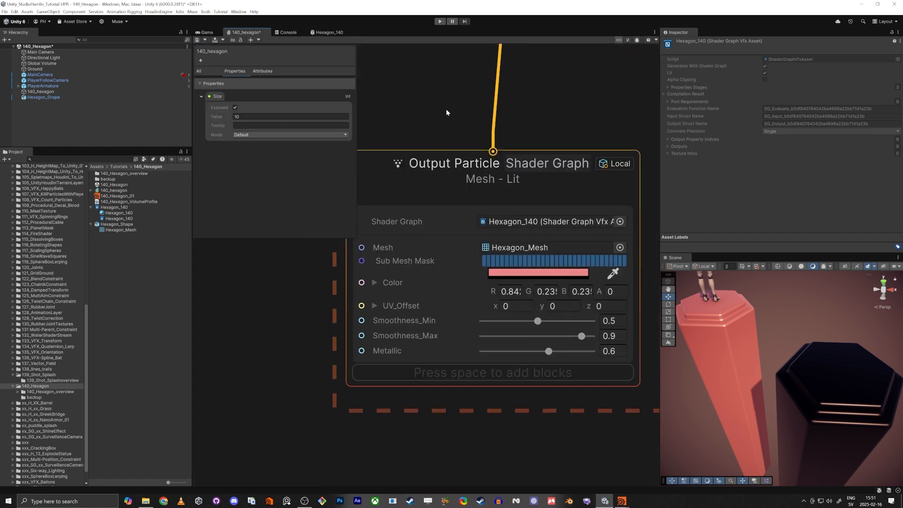
pyautogui.scroll(-2, 446, 109)
pyautogui.scroll(-1, 455, 300)
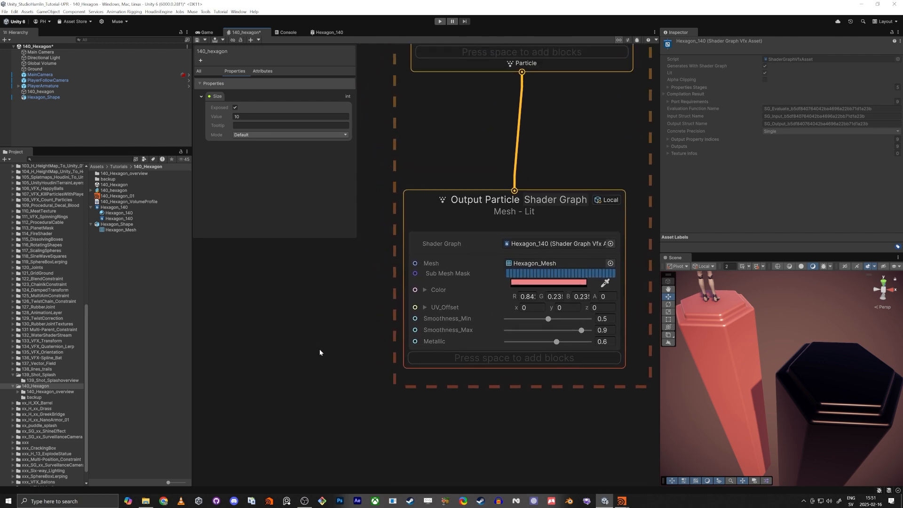
pyautogui.moveTo(701, 336); pyautogui.dragTo(784, 352, button='right')
pyautogui.press('w')
pyautogui.moveTo(550, 319); pyautogui.dragTo(616, 336)
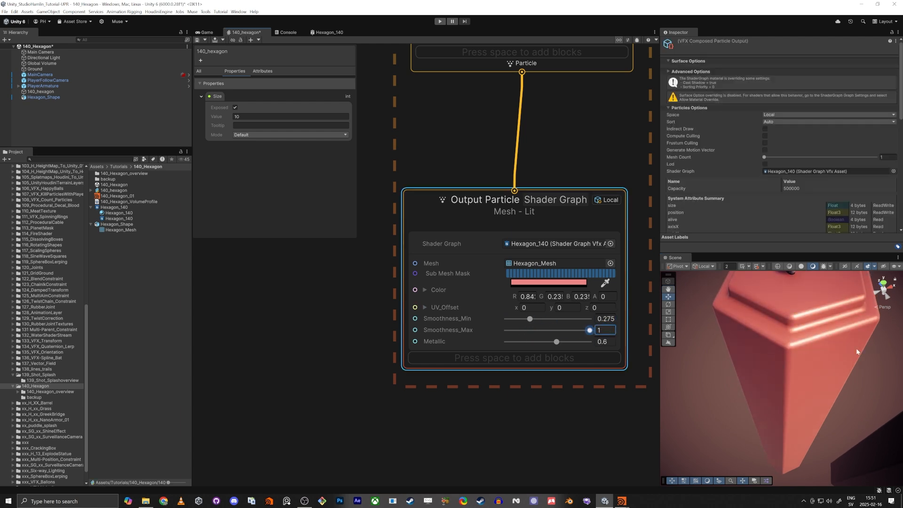
pyautogui.moveTo(857, 351); pyautogui.dragTo(792, 306, button='right')
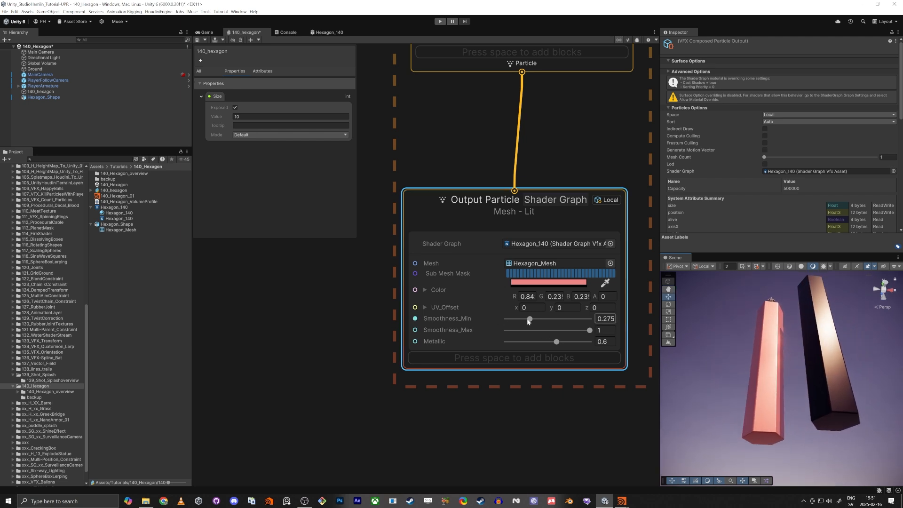
pyautogui.moveTo(557, 342)
pyautogui.mouseDown()
pyautogui.moveTo(510, 344)
pyautogui.moveTo(600, 350)
pyautogui.moveTo(589, 347)
pyautogui.mouseUp()
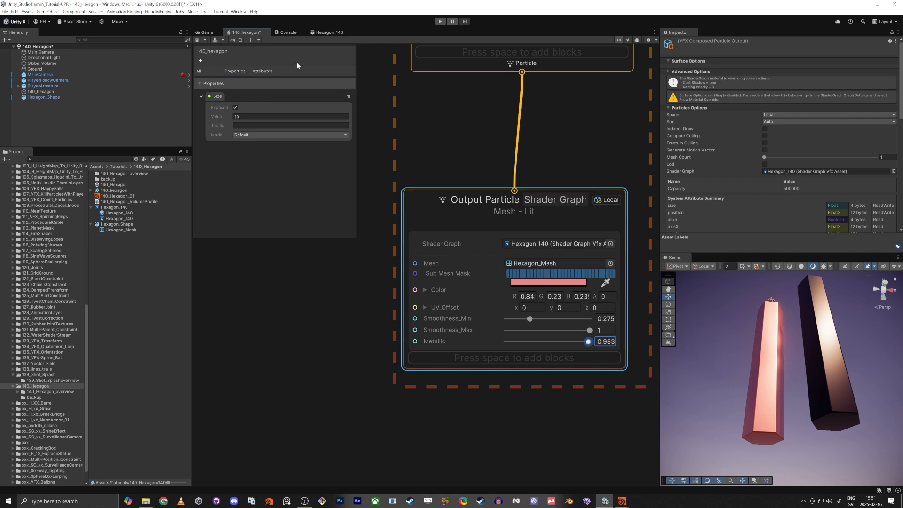
# Set the Simple Noise scale to 10 in the Hexagon_140 shader graph and save it
pyautogui.click(244, 35)
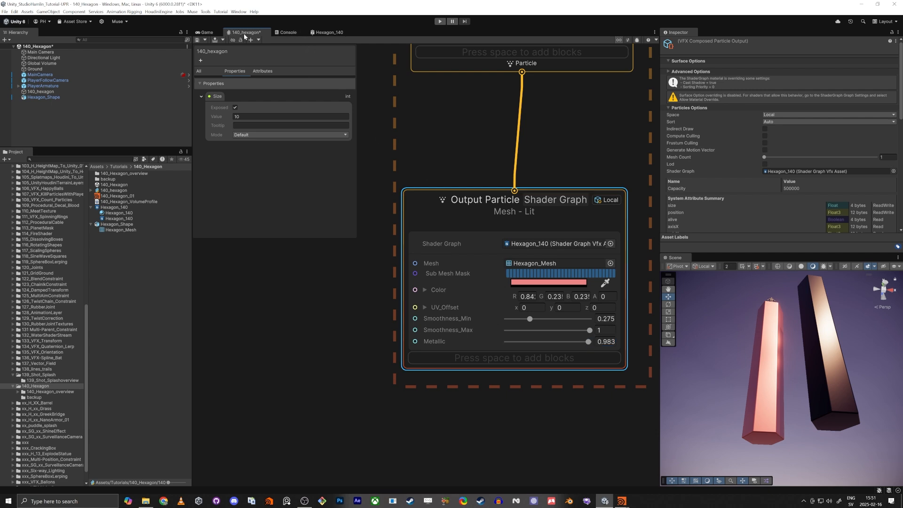
pyautogui.click(324, 32)
pyautogui.scroll(4, 395, 266)
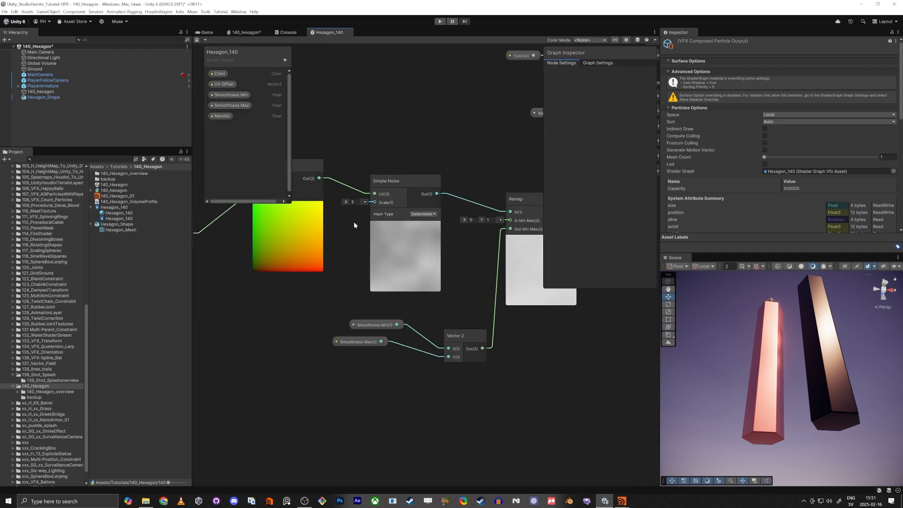
pyautogui.click(352, 202)
pyautogui.write('10')
pyautogui.press('Return')
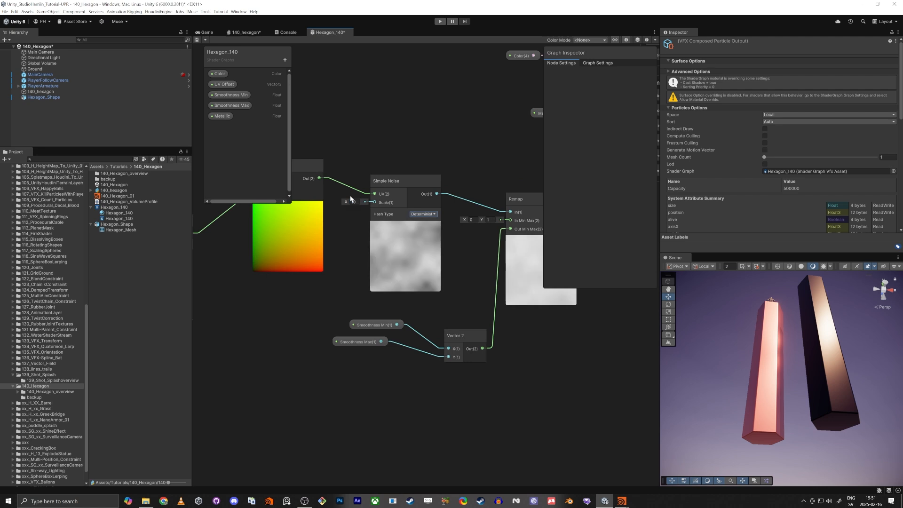
pyautogui.click(197, 41)
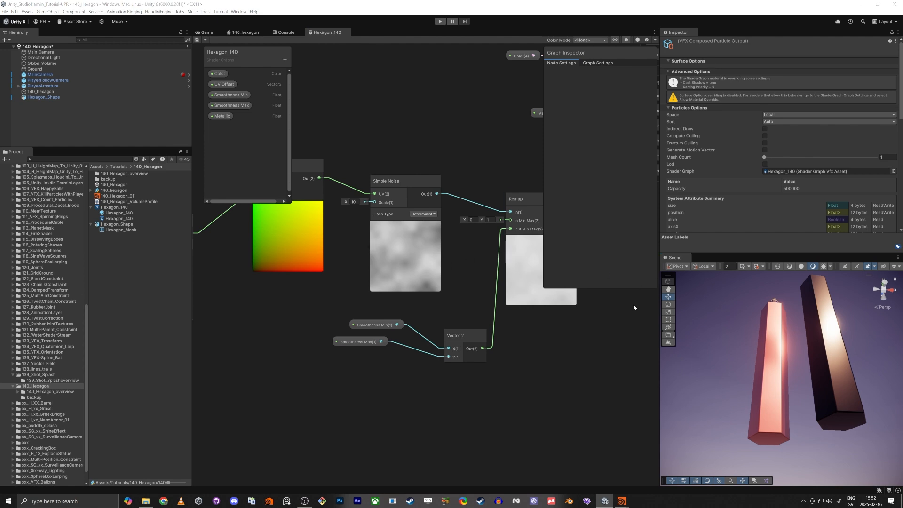
# Set the Simple Noise scale to 50 and save the Hexagon_140 shader graph
pyautogui.moveTo(782, 349); pyautogui.dragTo(780, 18, button='right')
pyautogui.press('w')
pyautogui.press('s')
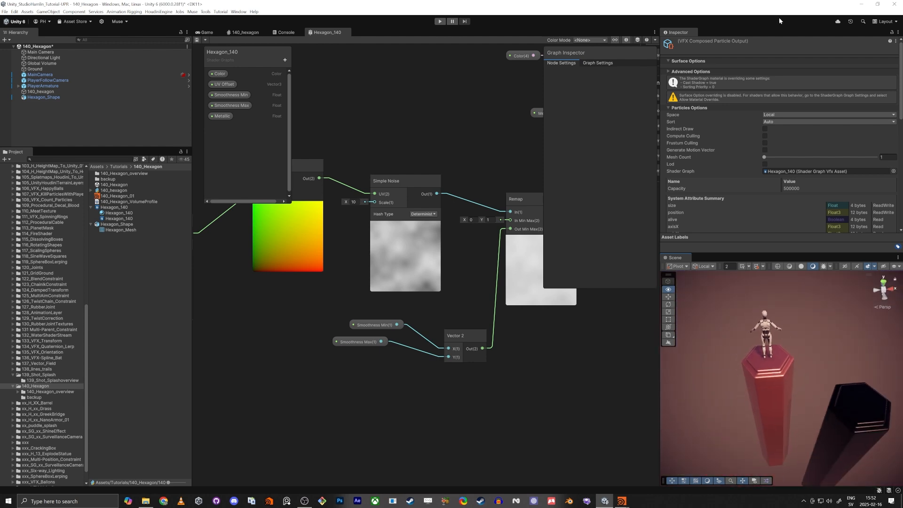
pyautogui.moveTo(768, 355); pyautogui.dragTo(761, 451, button='right')
pyautogui.press('w')
pyautogui.press('s')
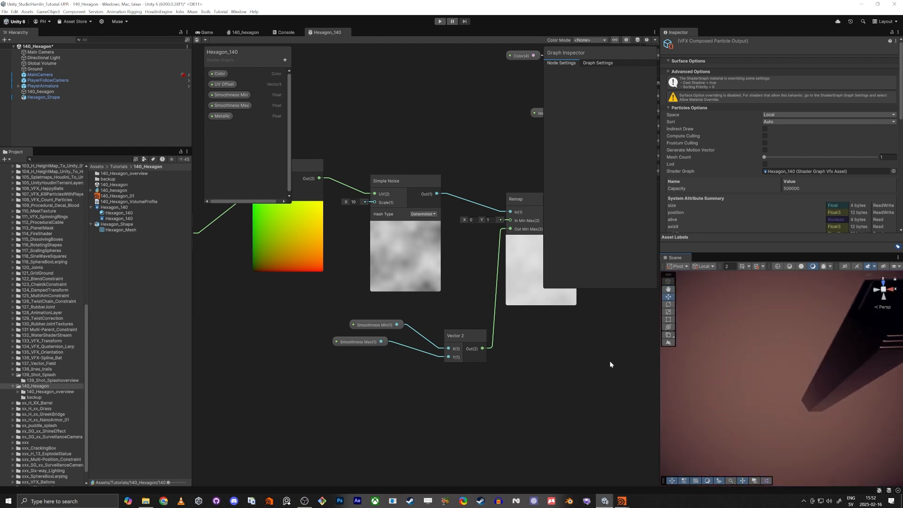
pyautogui.doubleClick(354, 201)
pyautogui.write('50')
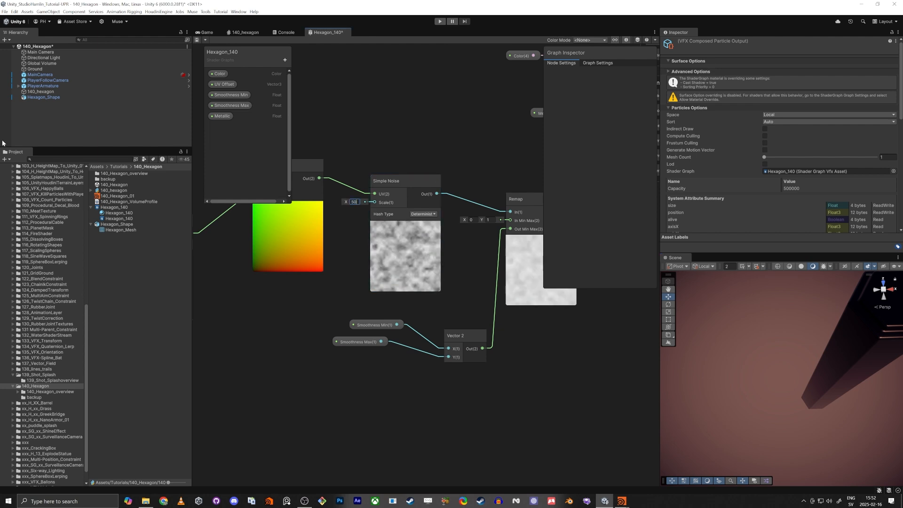
pyautogui.click(206, 32)
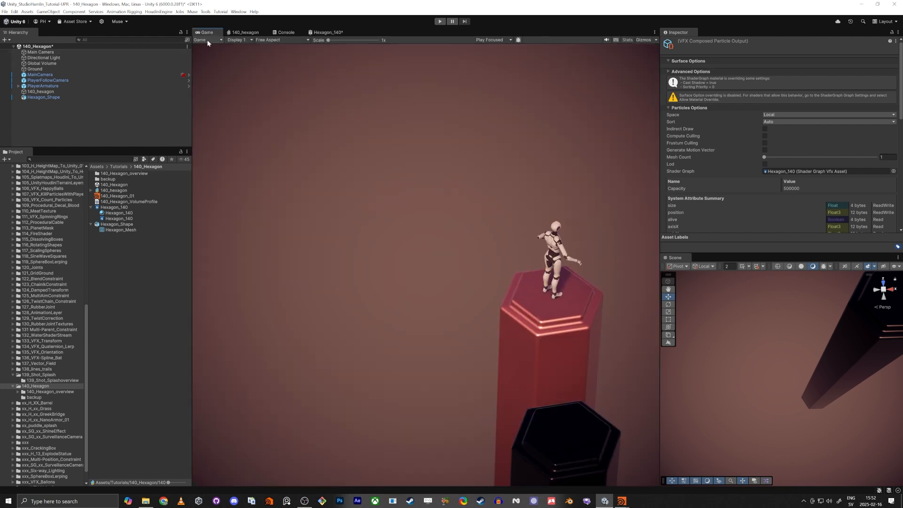
pyautogui.click(245, 32)
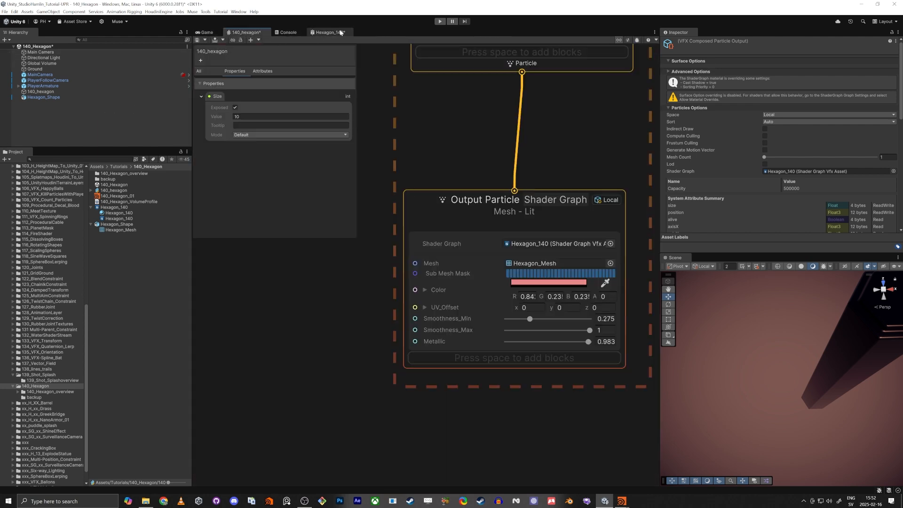
pyautogui.click(328, 32)
pyautogui.click(197, 40)
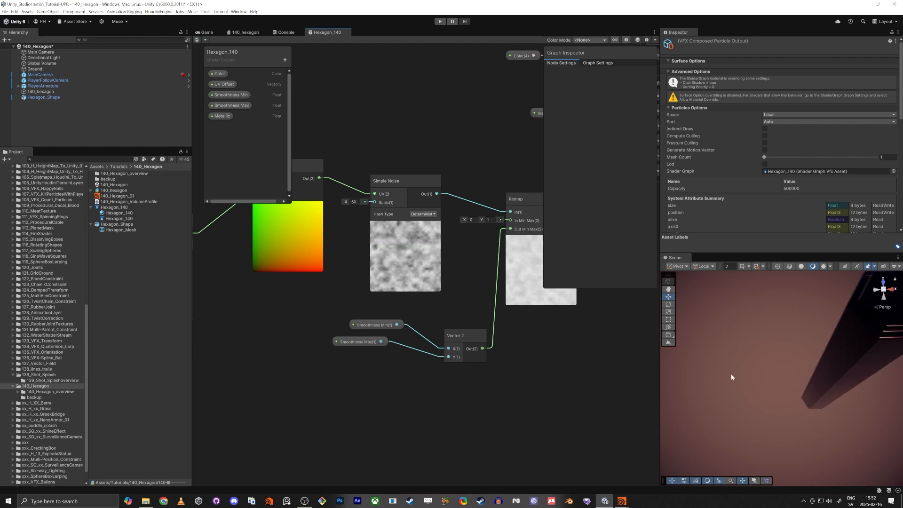
# Inspect the shaded hexagon column in the scene, the shader's graph settings and the full 140_hexagon VFX graph
pyautogui.moveTo(732, 375); pyautogui.dragTo(794, 363, button='right')
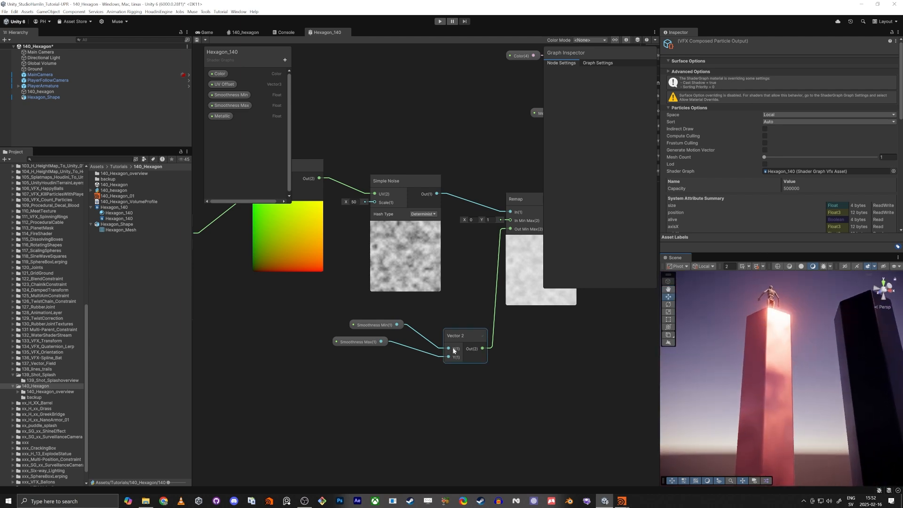
pyautogui.scroll(-3, 392, 403)
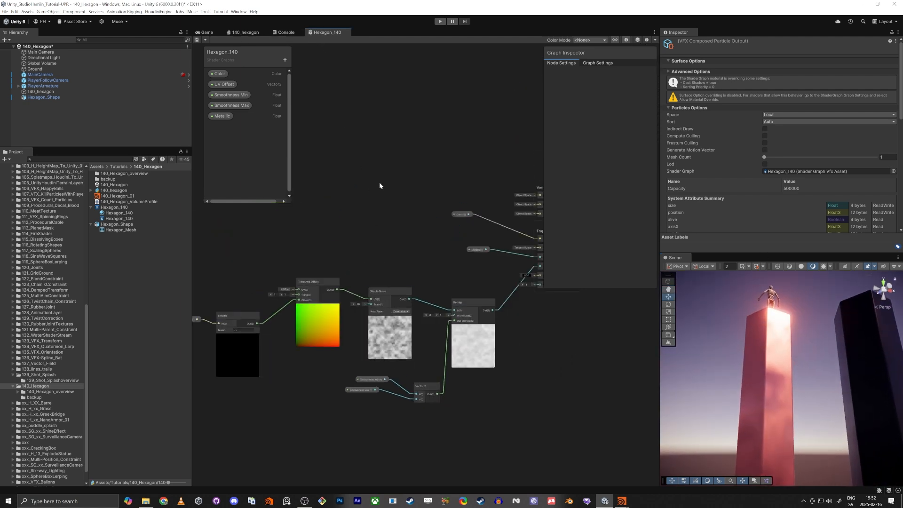
pyautogui.moveTo(379, 185); pyautogui.dragTo(343, 306, button='middle')
pyautogui.click(598, 63)
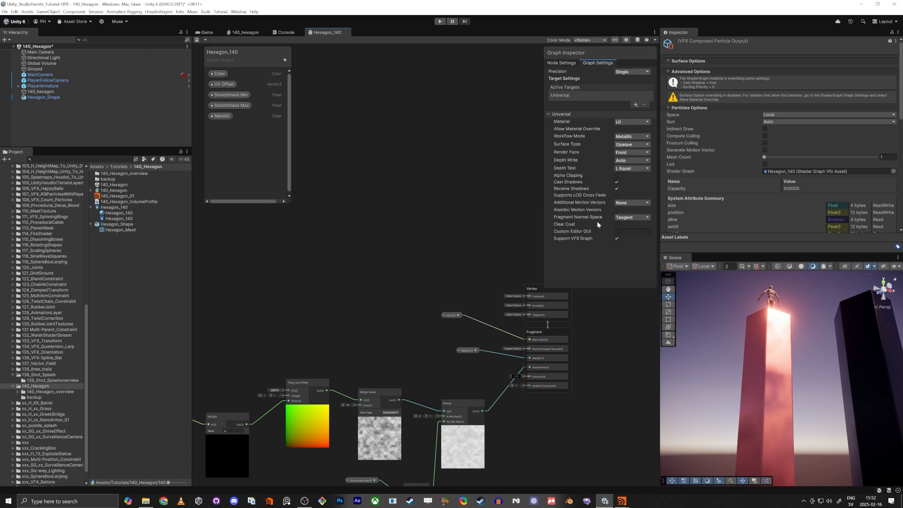
pyautogui.click(245, 32)
pyautogui.scroll(-5, 348, 365)
pyautogui.scroll(2, 357, 348)
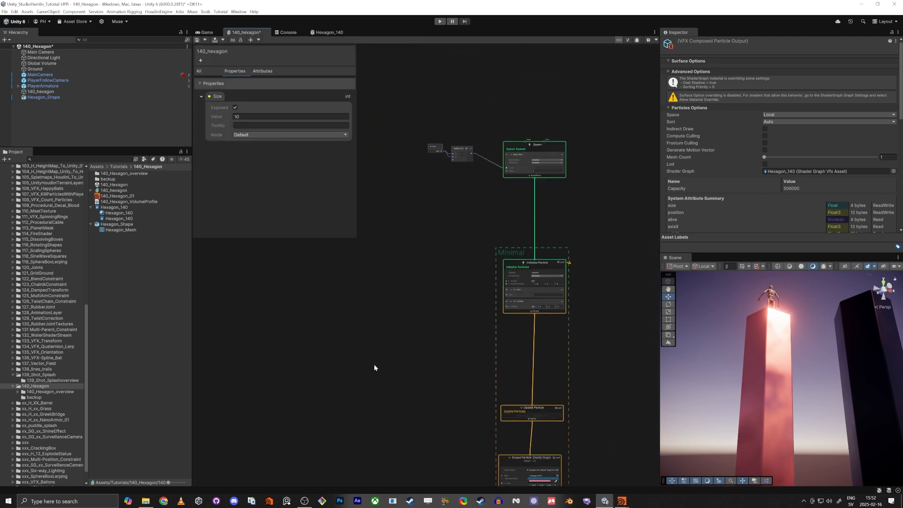
pyautogui.moveTo(374, 365); pyautogui.dragTo(466, 283, button='middle')
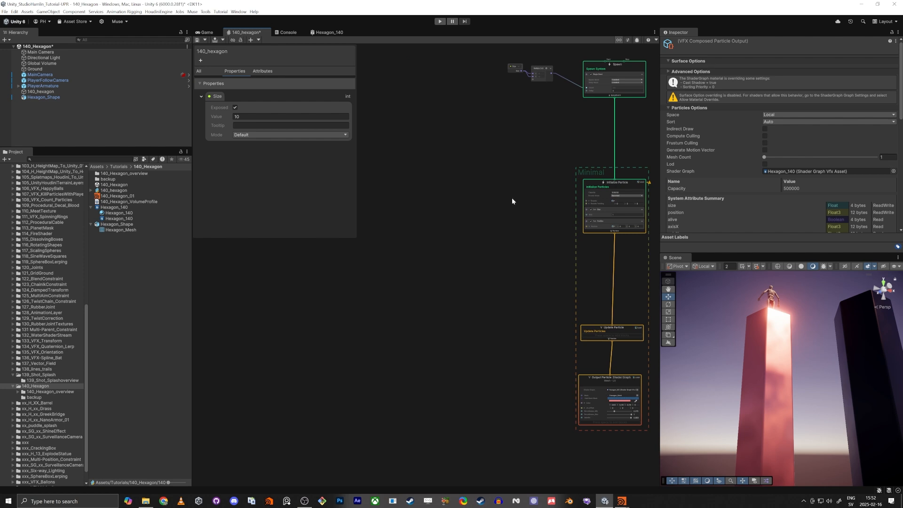
# Delete the Hexagon_Shape object from the scene and select the 140_hexagon visual effect
pyautogui.moveTo(740, 325); pyautogui.dragTo(746, 456, button='right')
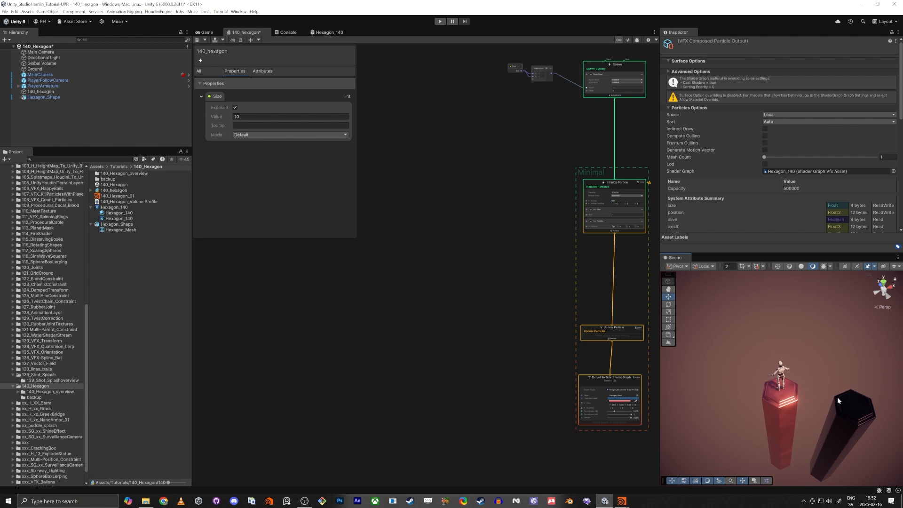
pyautogui.click(850, 412)
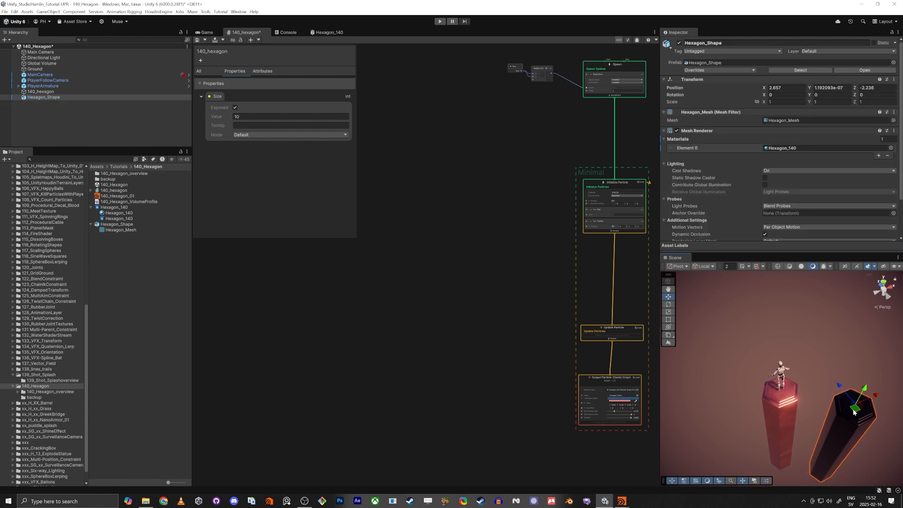
pyautogui.press('Delete')
pyautogui.click(786, 409)
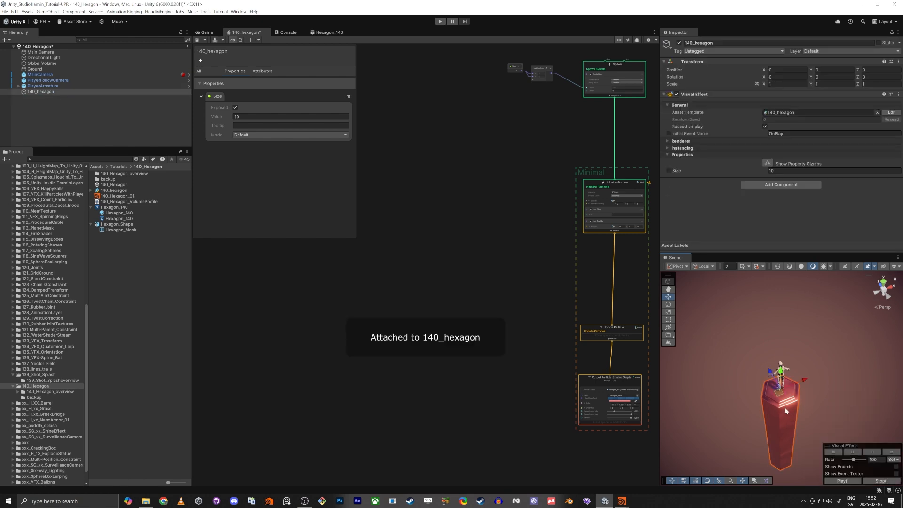